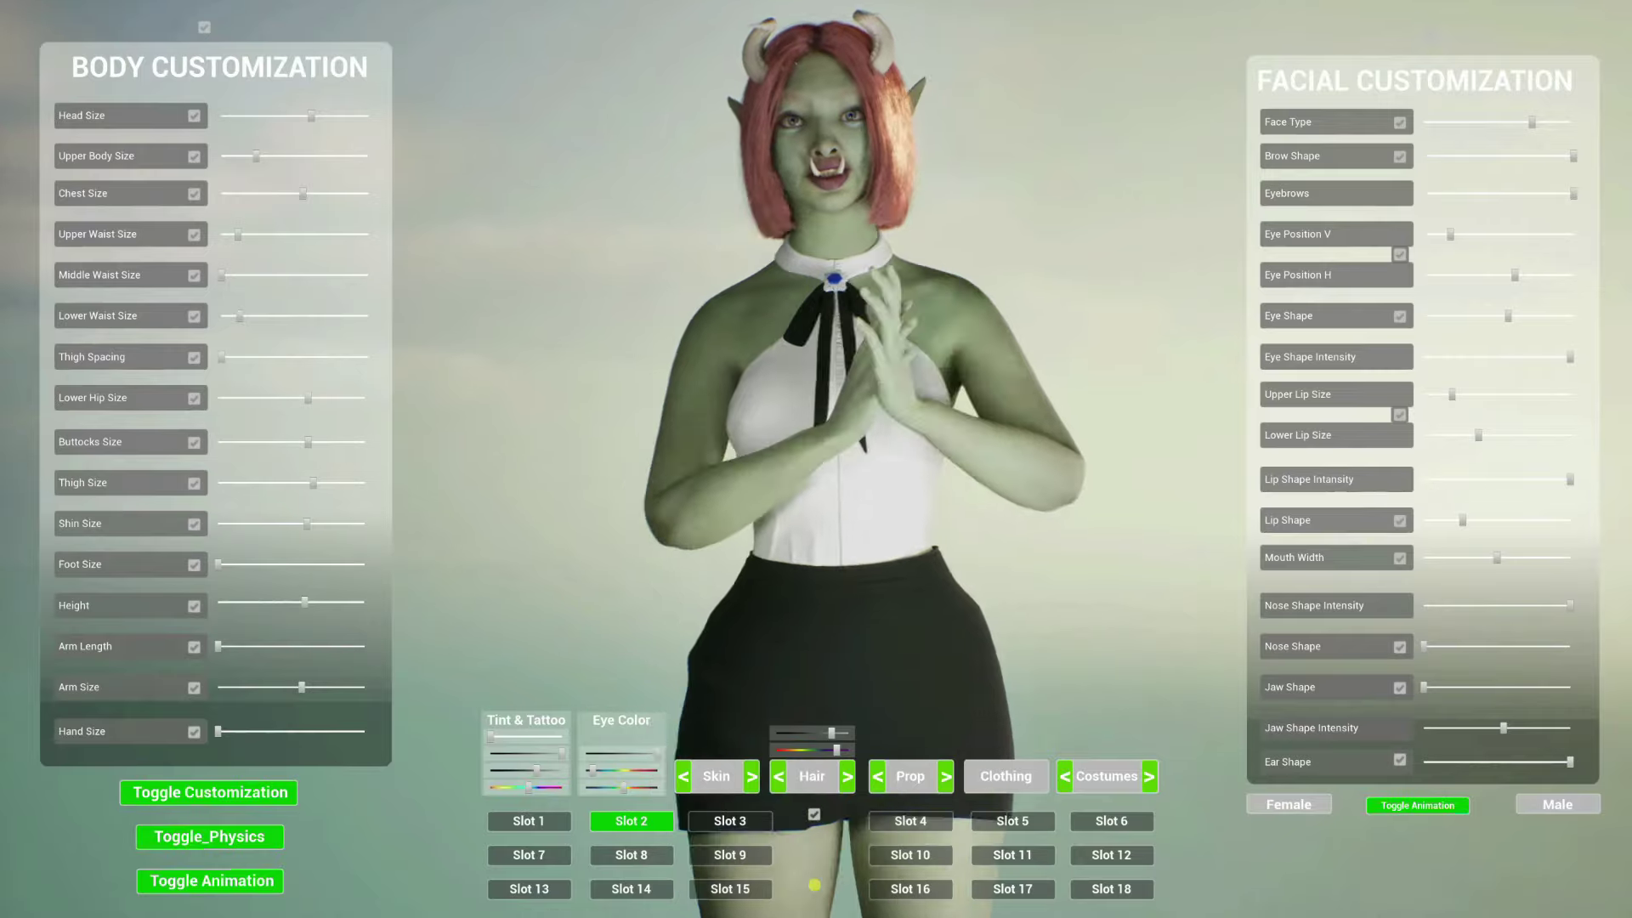
# Preview the Slot 3, Slot 1 and Slot 2 presets, then drop Lip Shape to its minimum
pyautogui.click(736, 821)
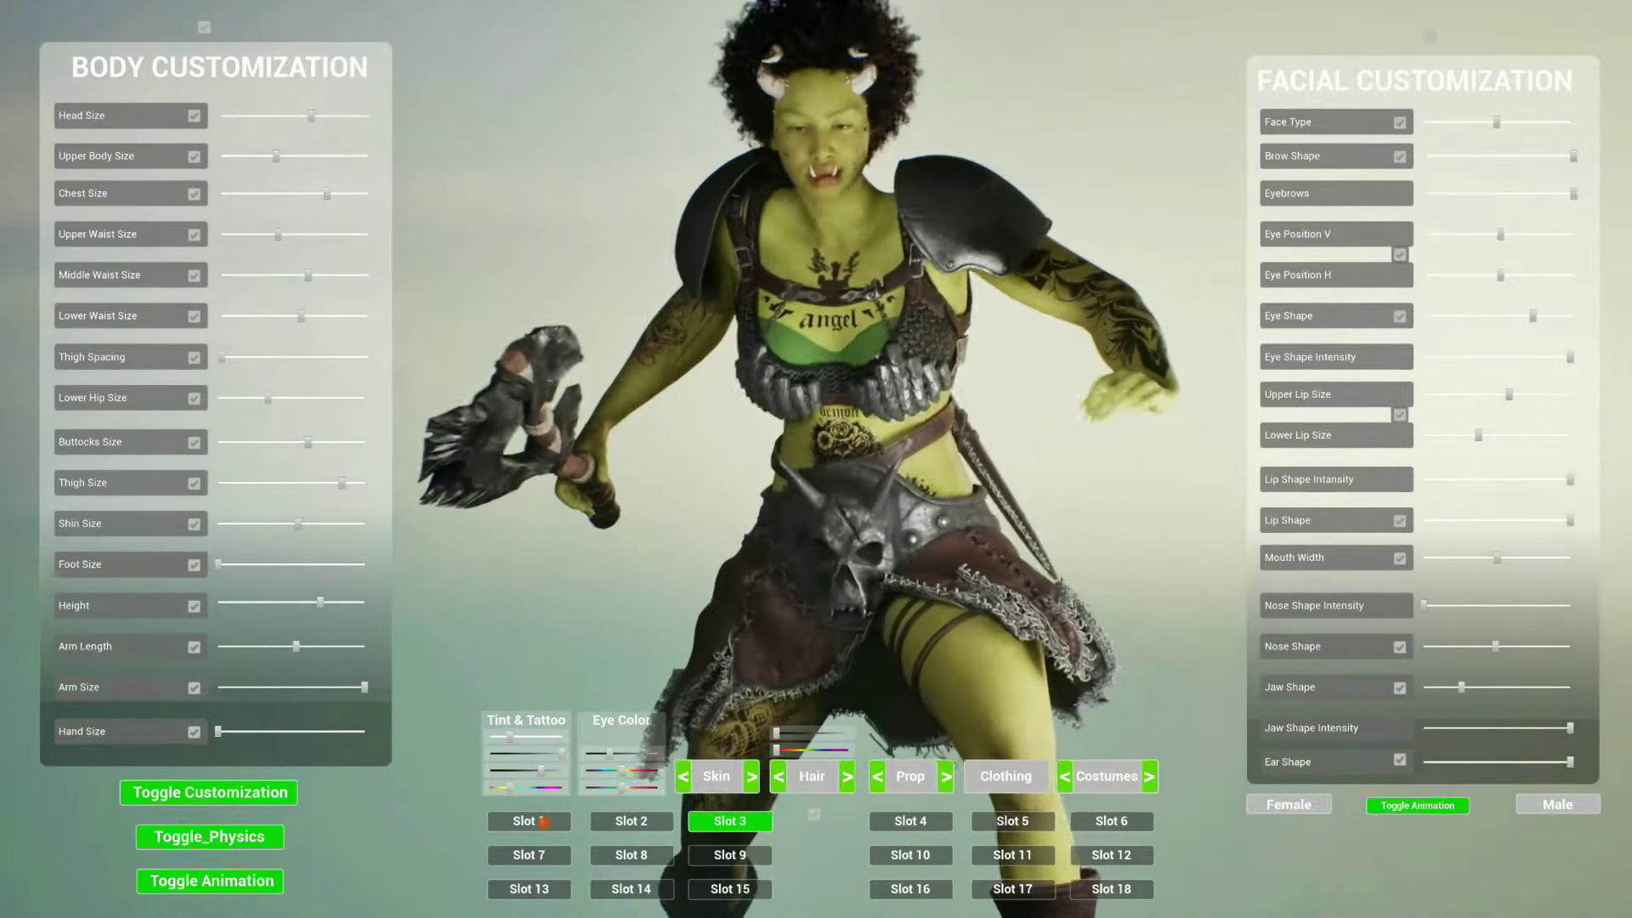
pyautogui.click(542, 822)
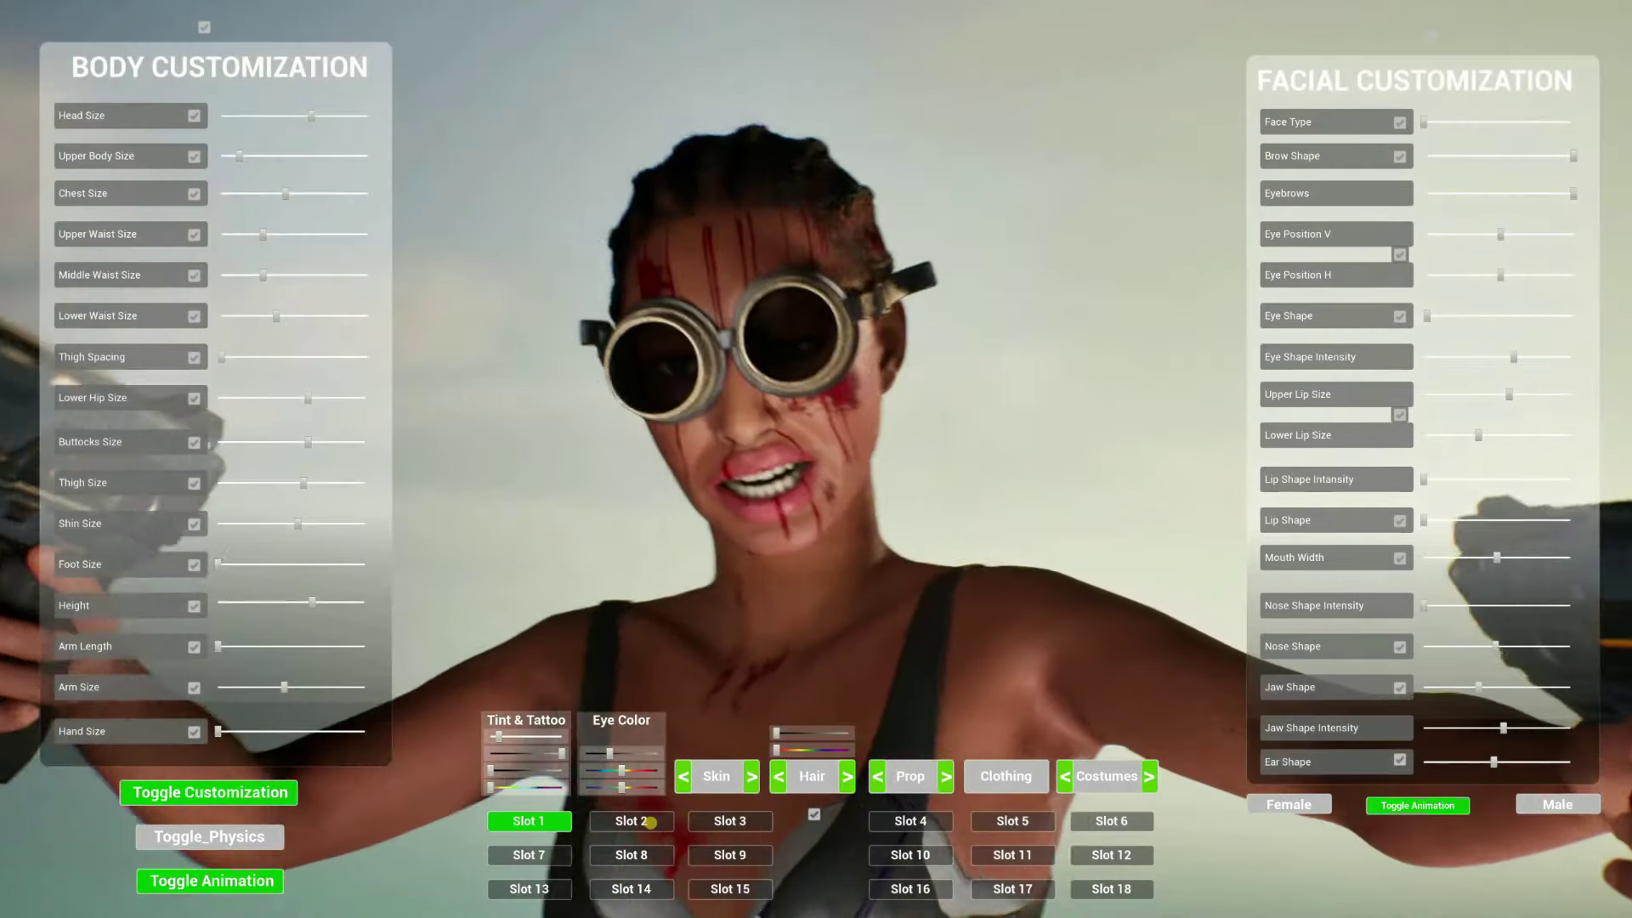
pyautogui.click(651, 822)
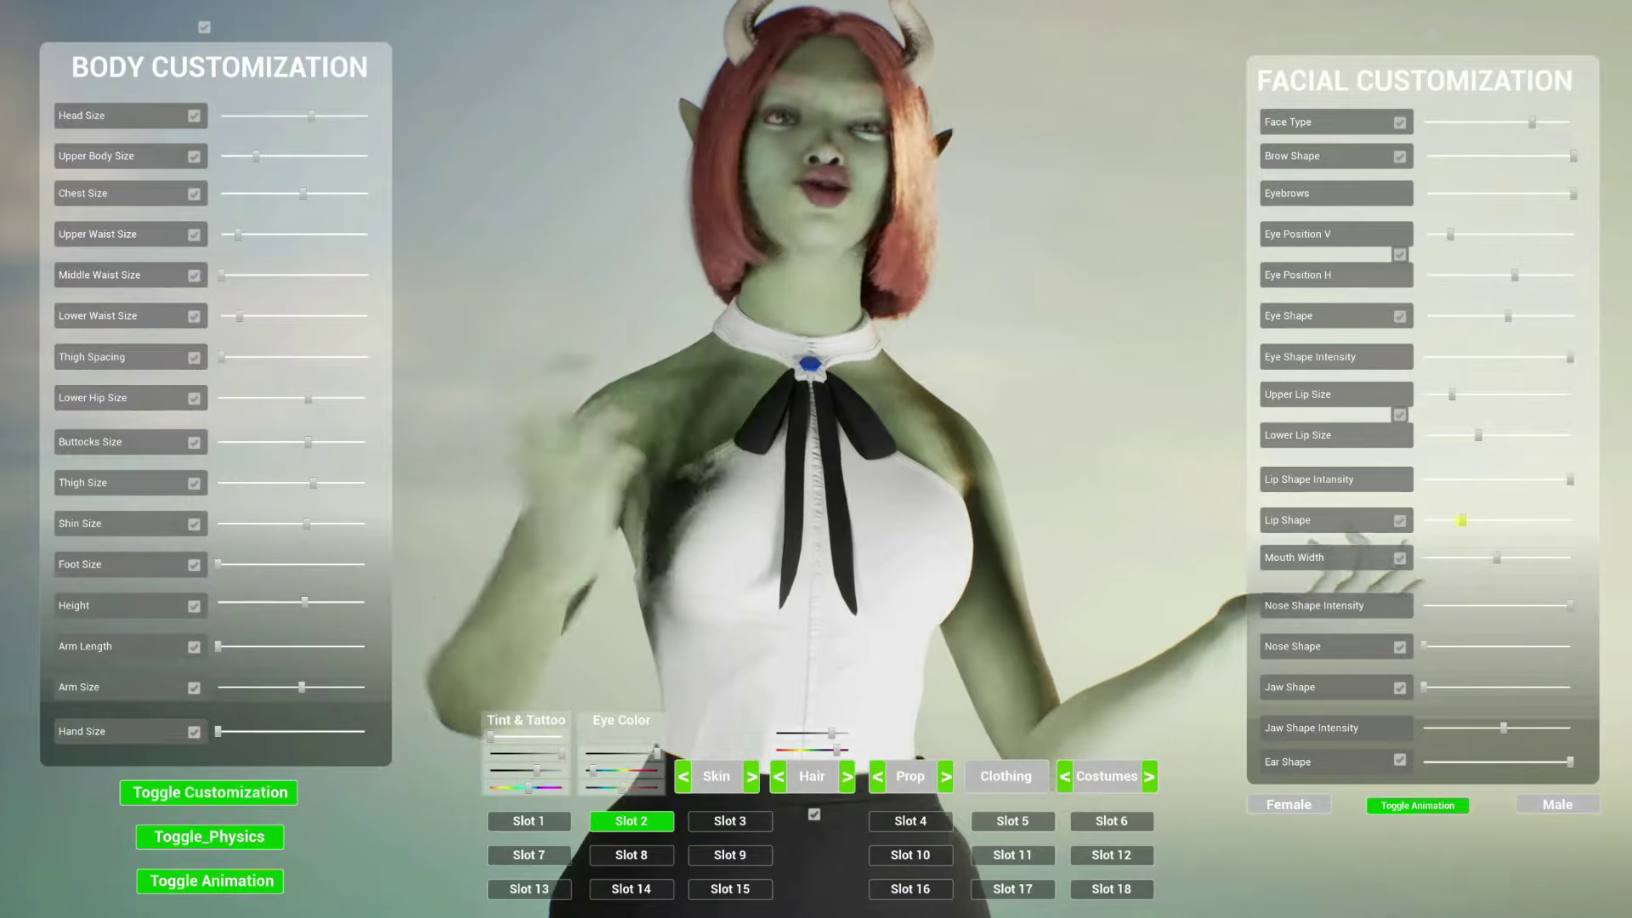
pyautogui.moveTo(1462, 520); pyautogui.dragTo(1417, 525)
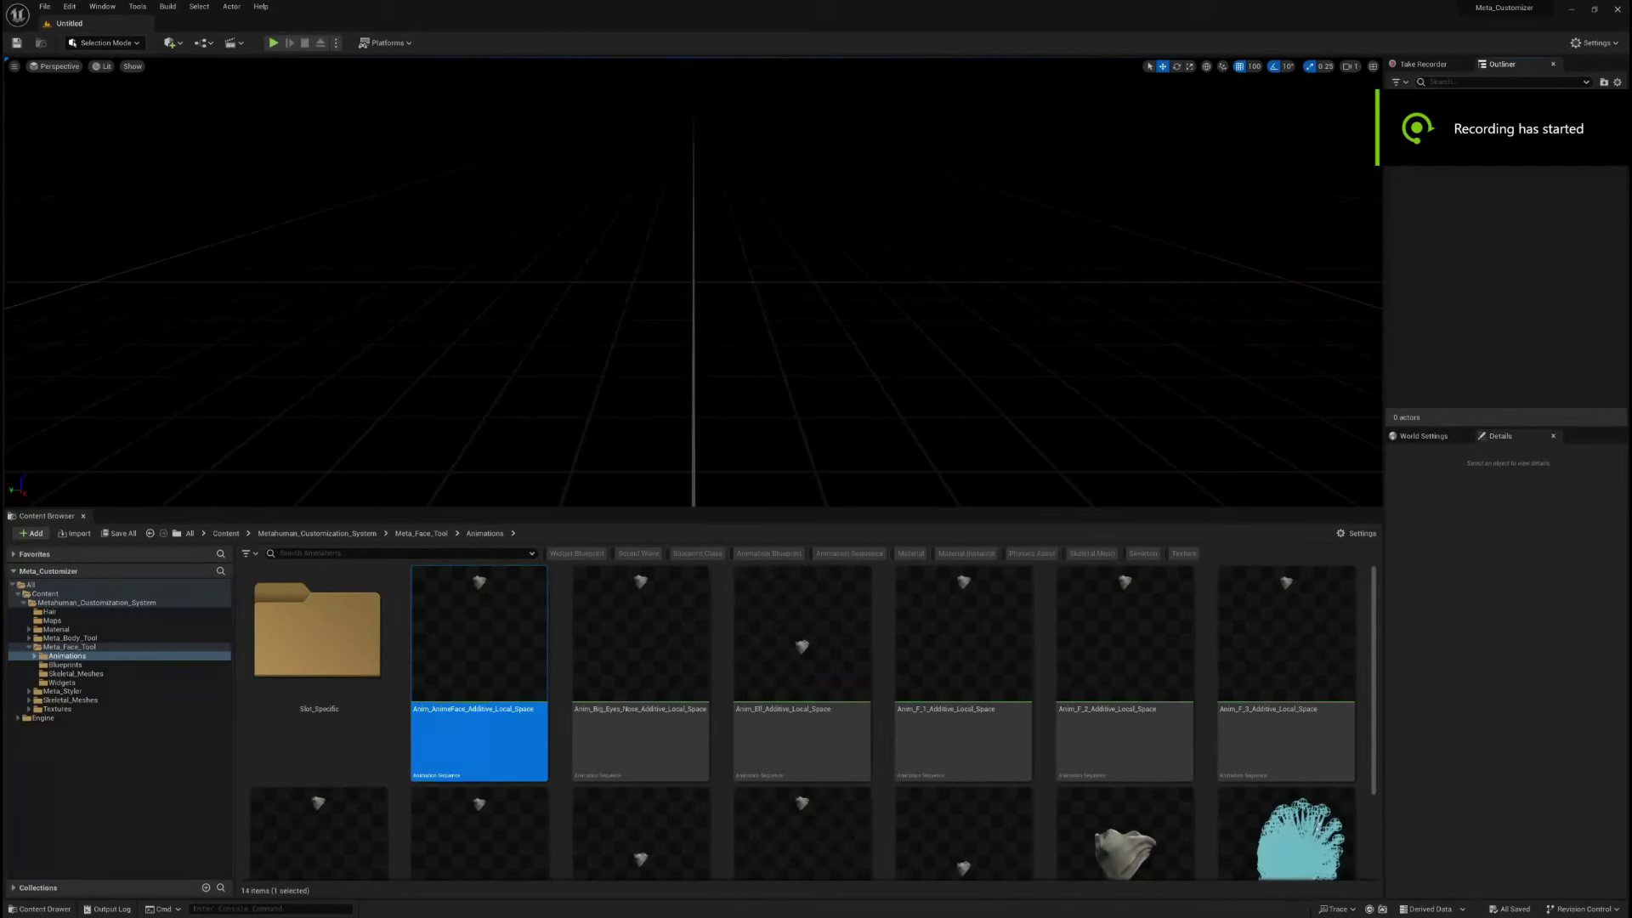
# Show Metahuman_Customization_System's subfolders with Meta_Face_Tool collapsed, then bring up the Windows Start menu
pyautogui.click(96, 603)
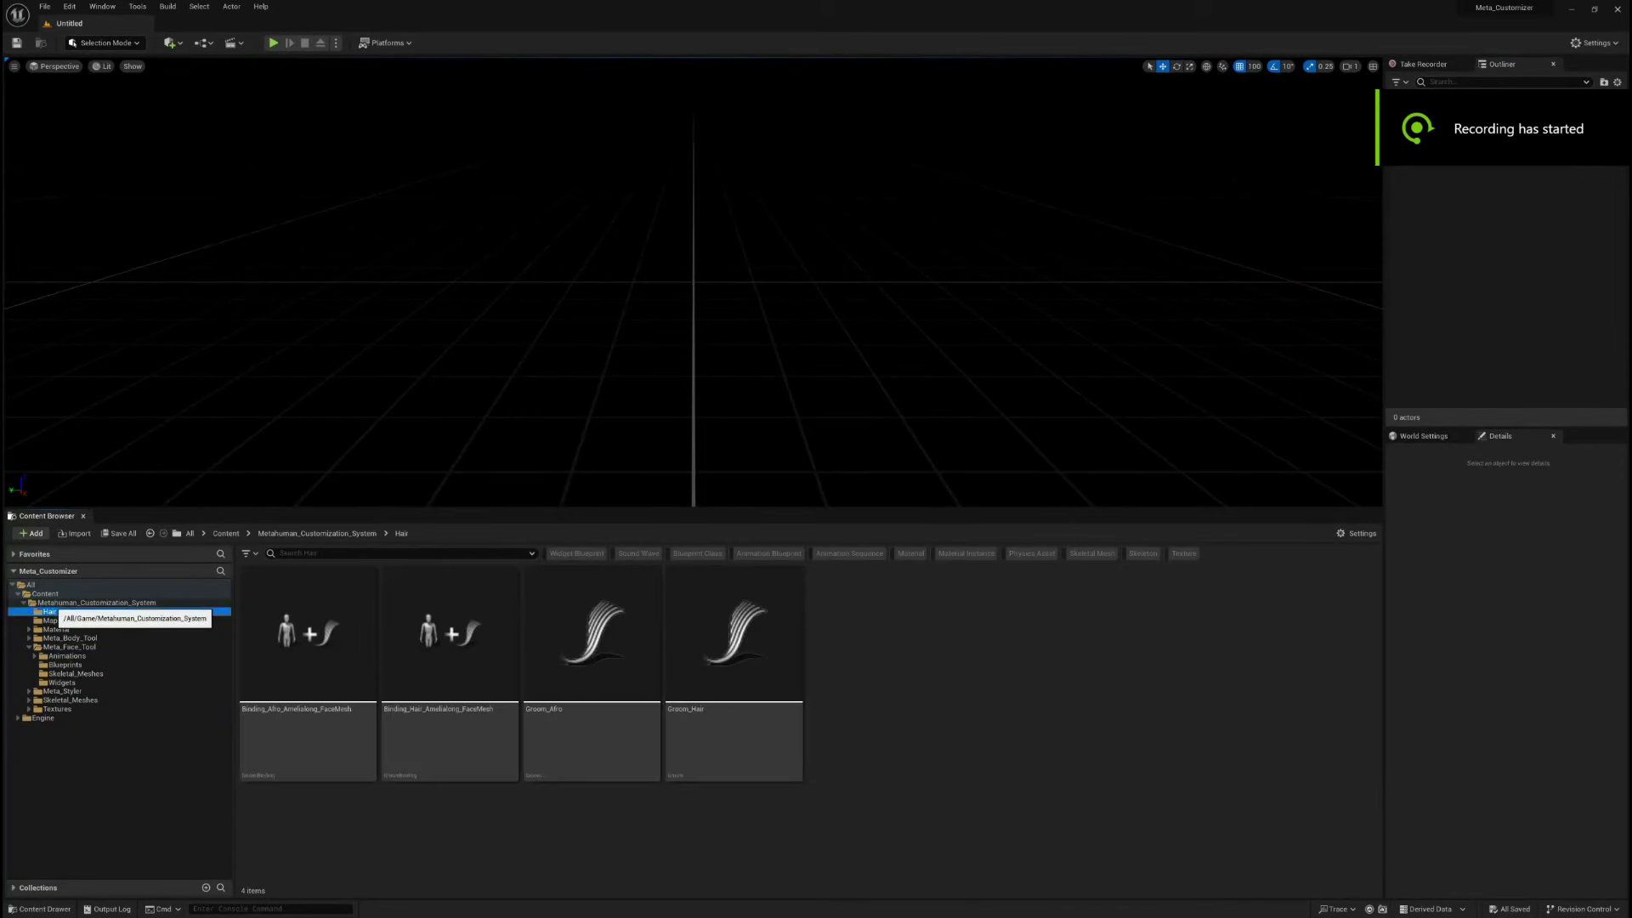
pyautogui.click(28, 647)
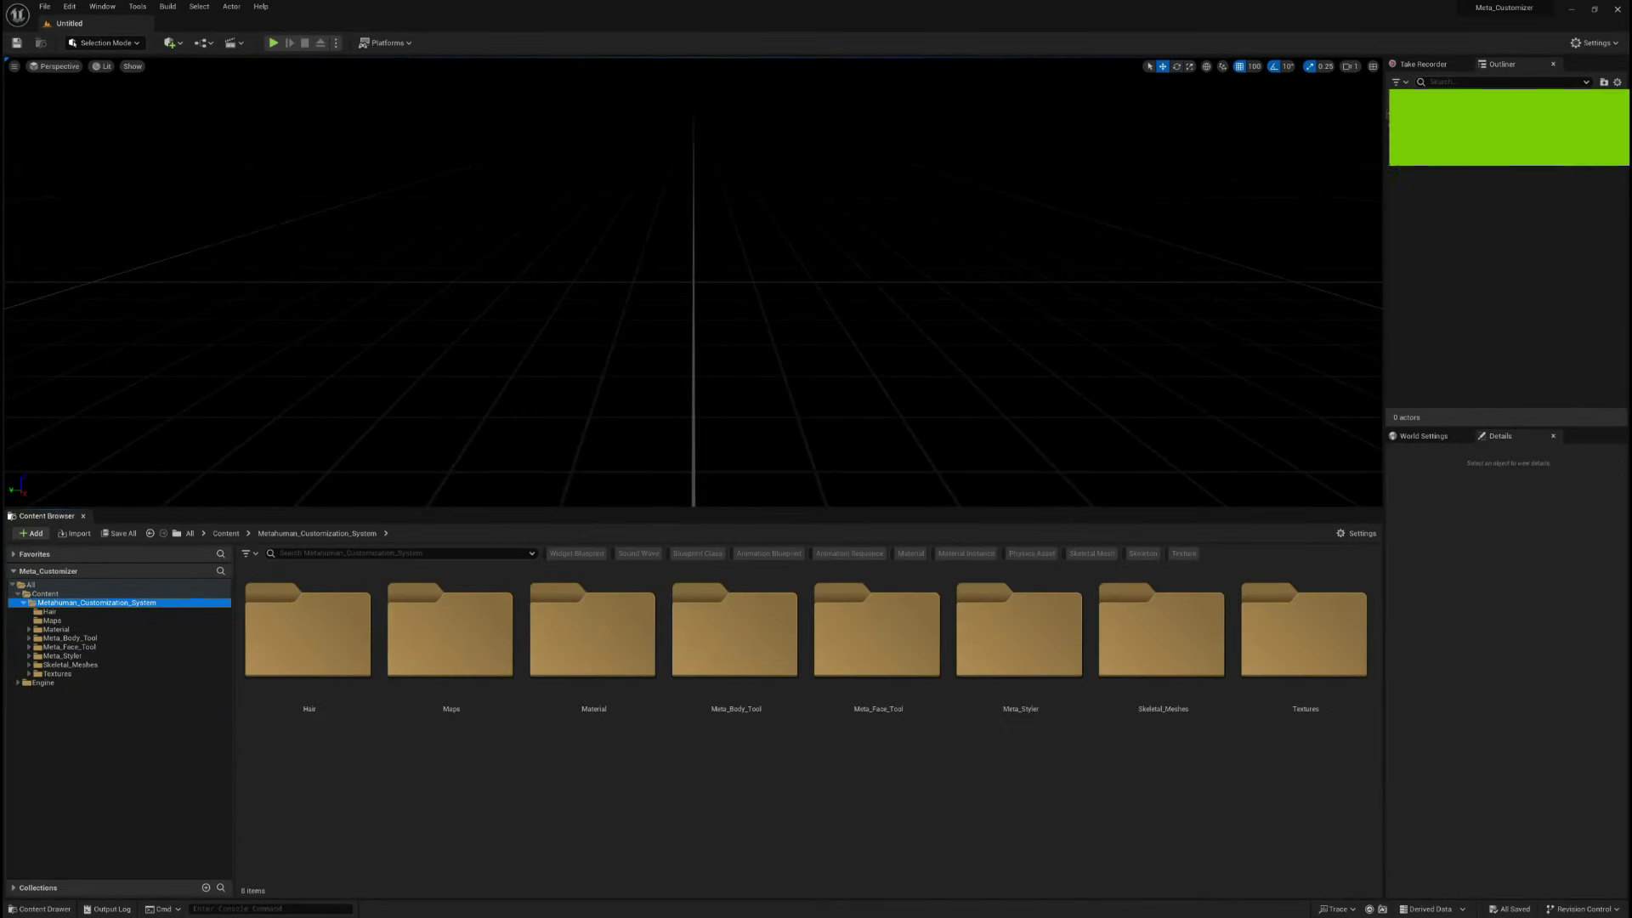
pyautogui.press('super')
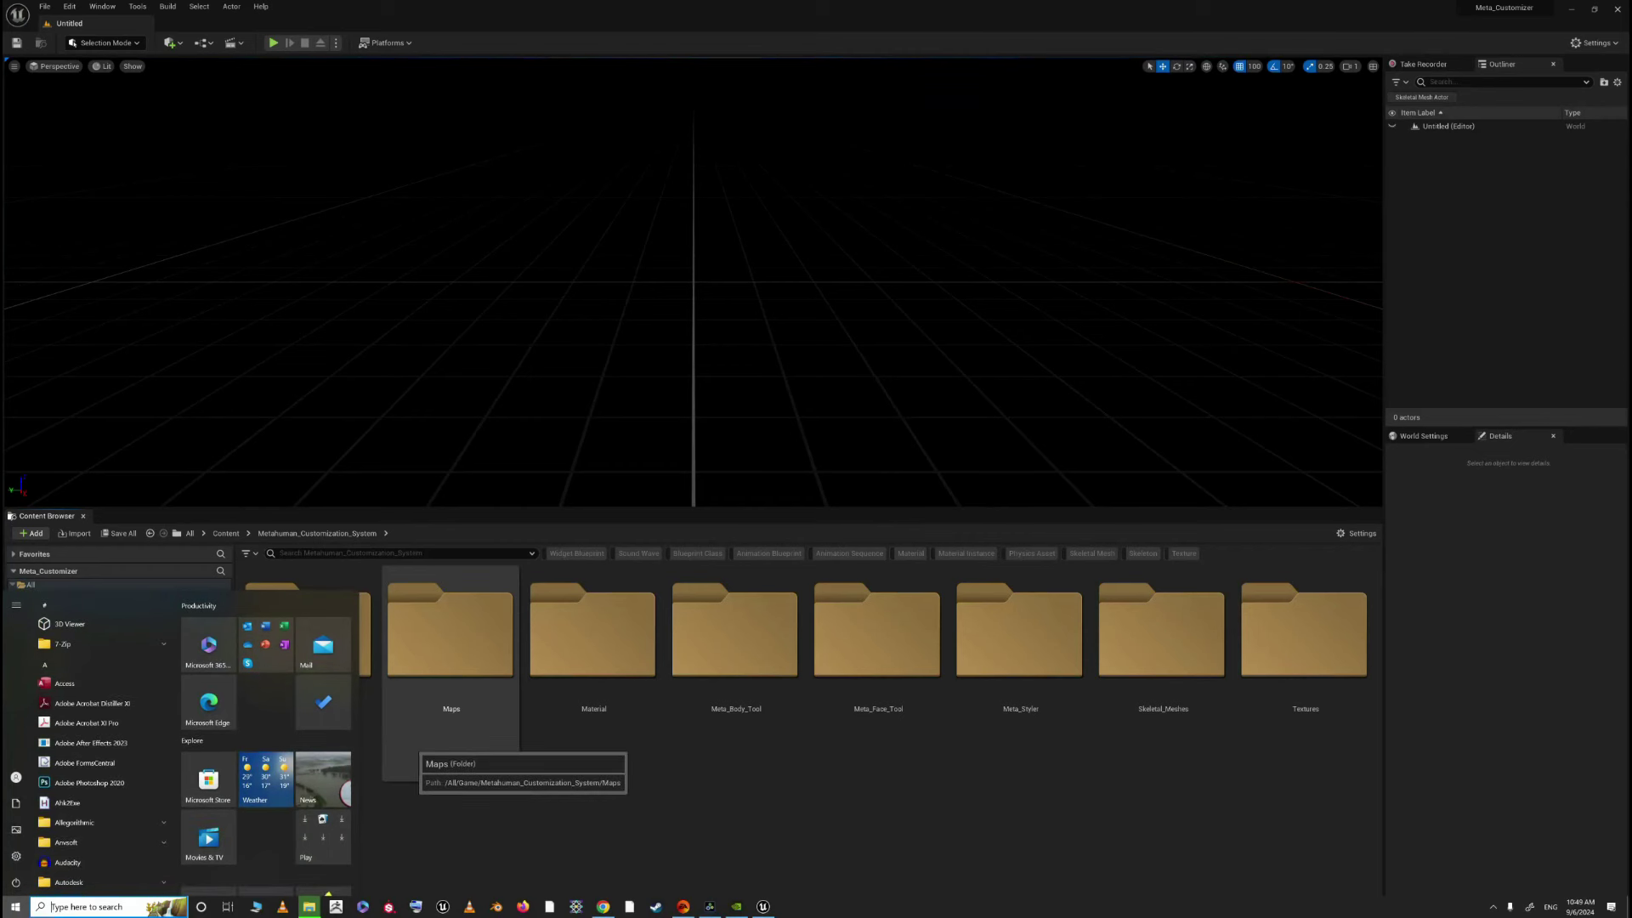
# Launch MouseHighlight from a 'mouse' Start search and minimize its settings window
pyautogui.write('mouse')
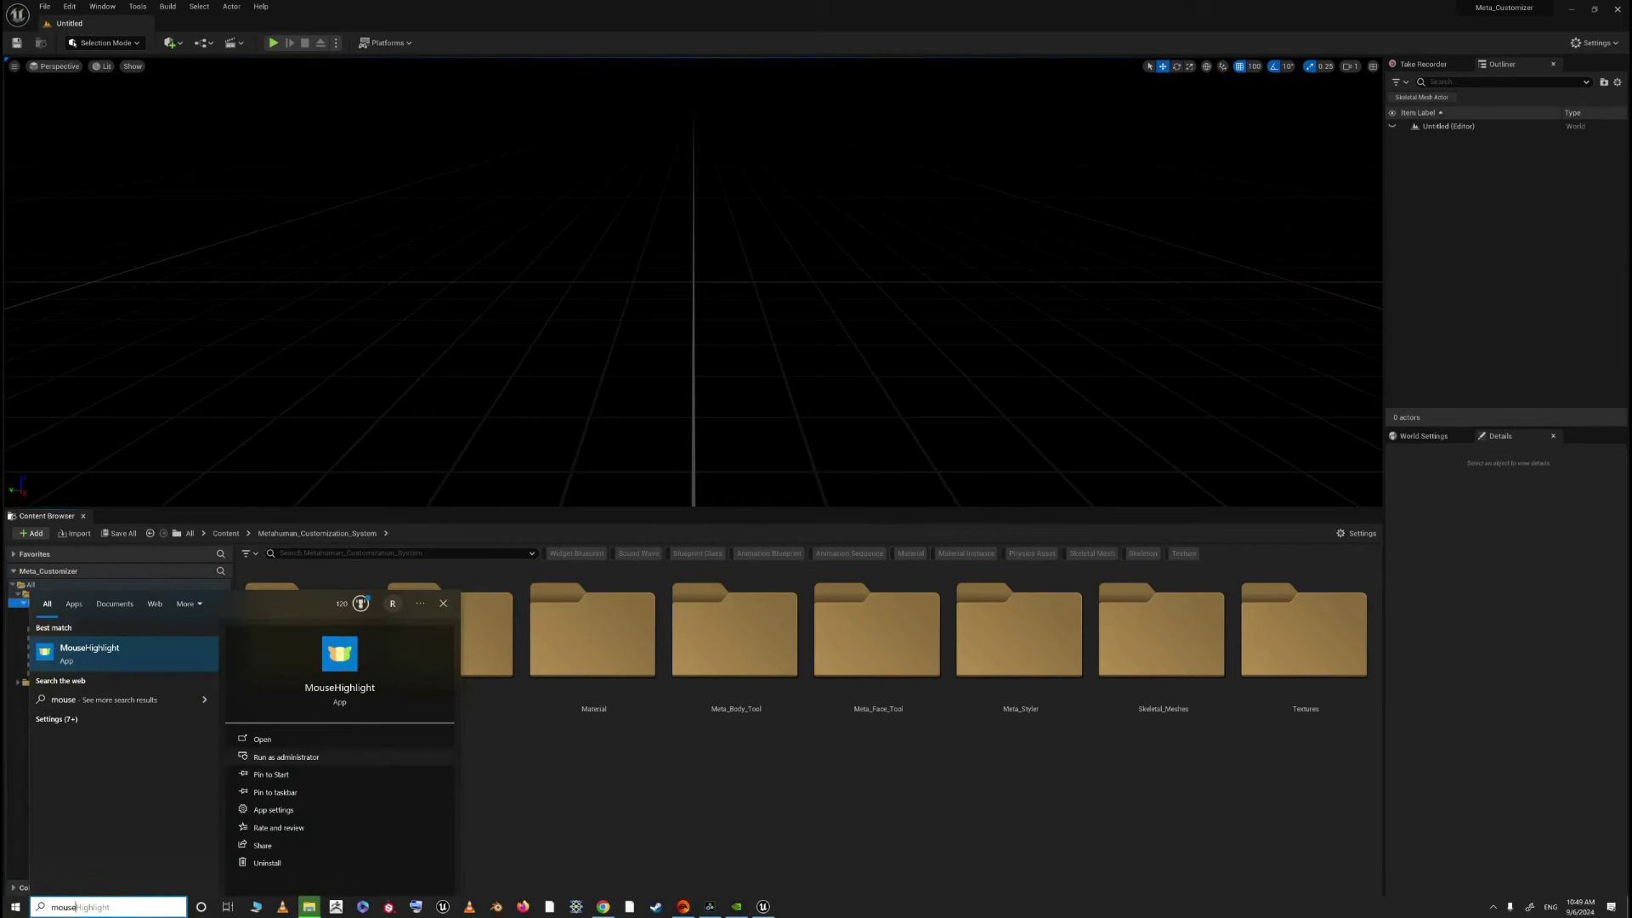
pyautogui.press('Return')
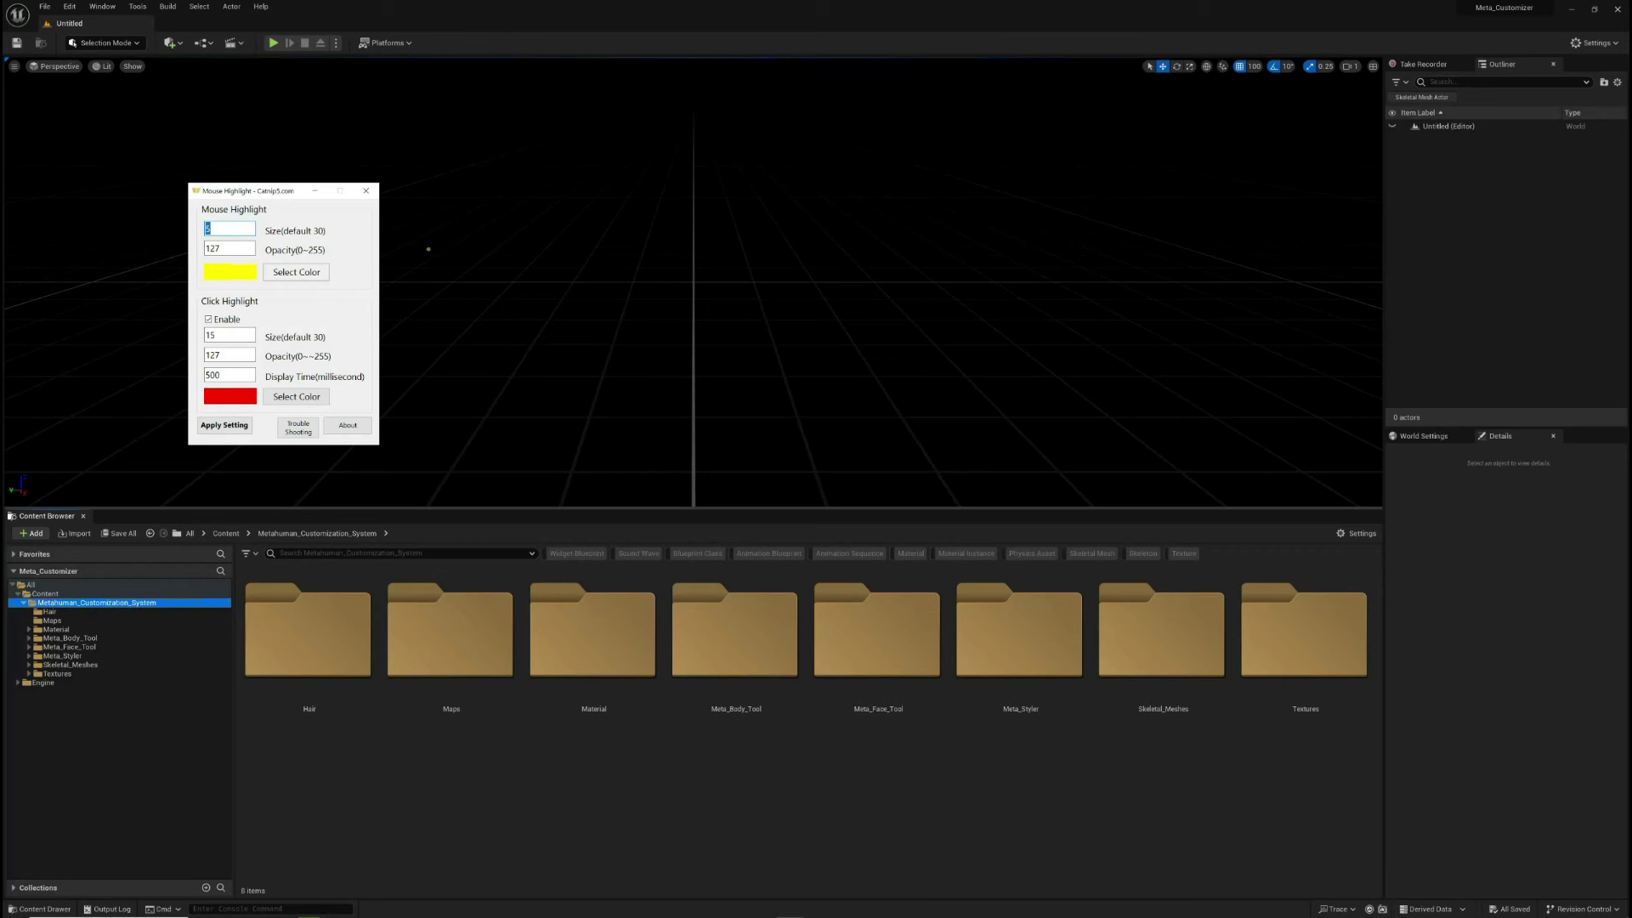
pyautogui.click(315, 191)
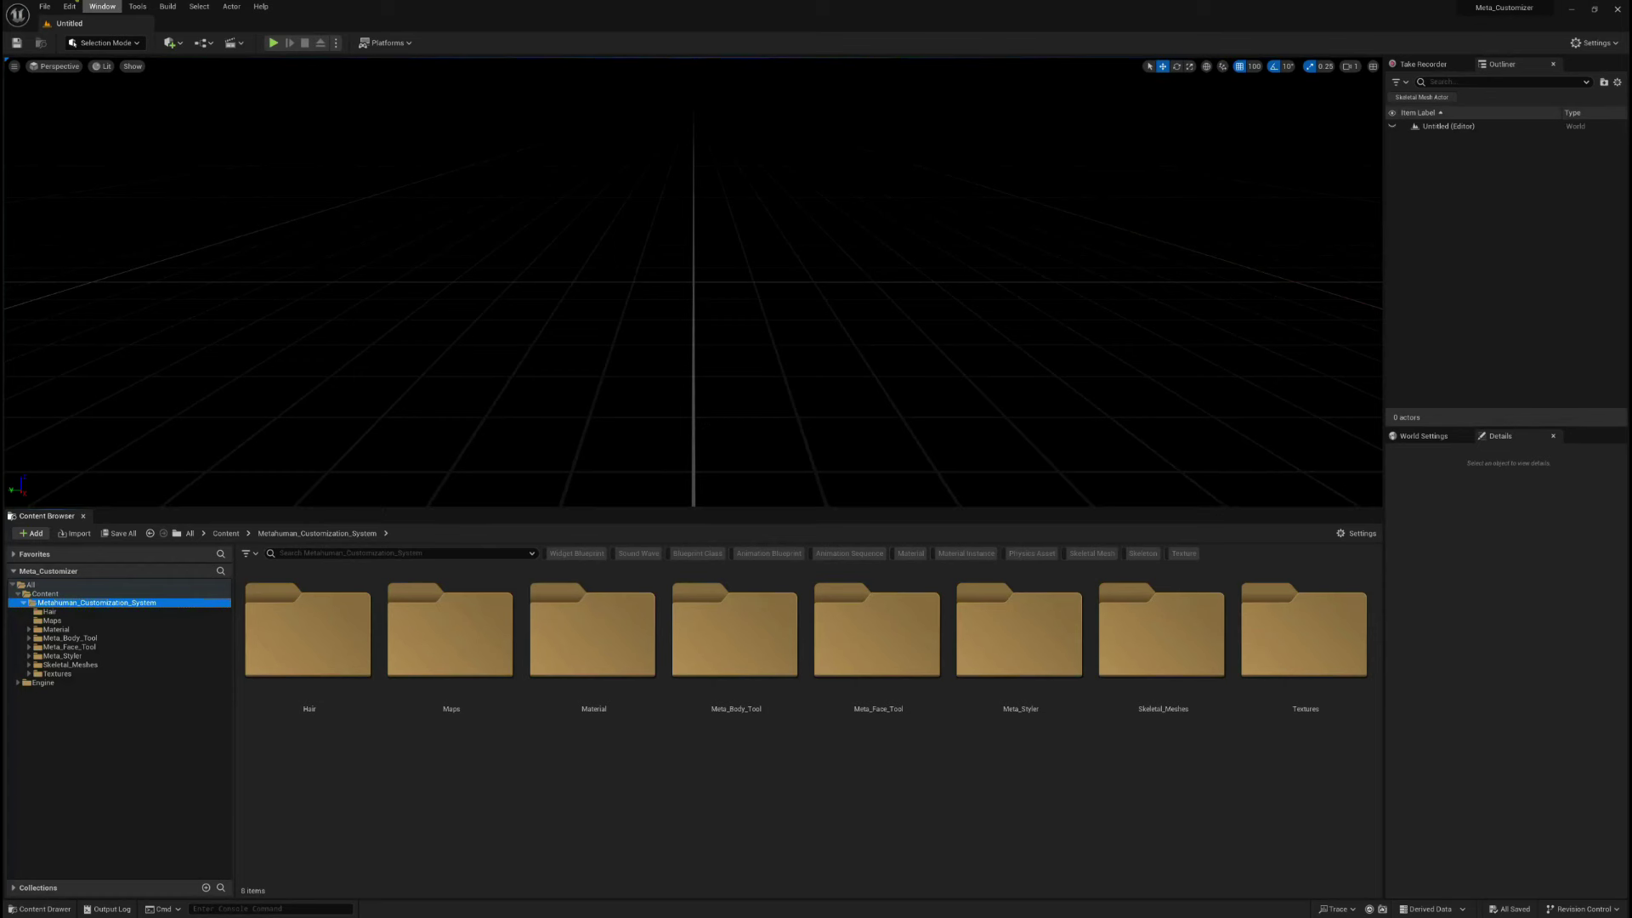
# Open Quixel Bridge from the Window menu, allow it through the firewall, and list local MetaHumans
pyautogui.click(102, 6)
pyautogui.click(101, 6)
pyautogui.click(88, 6)
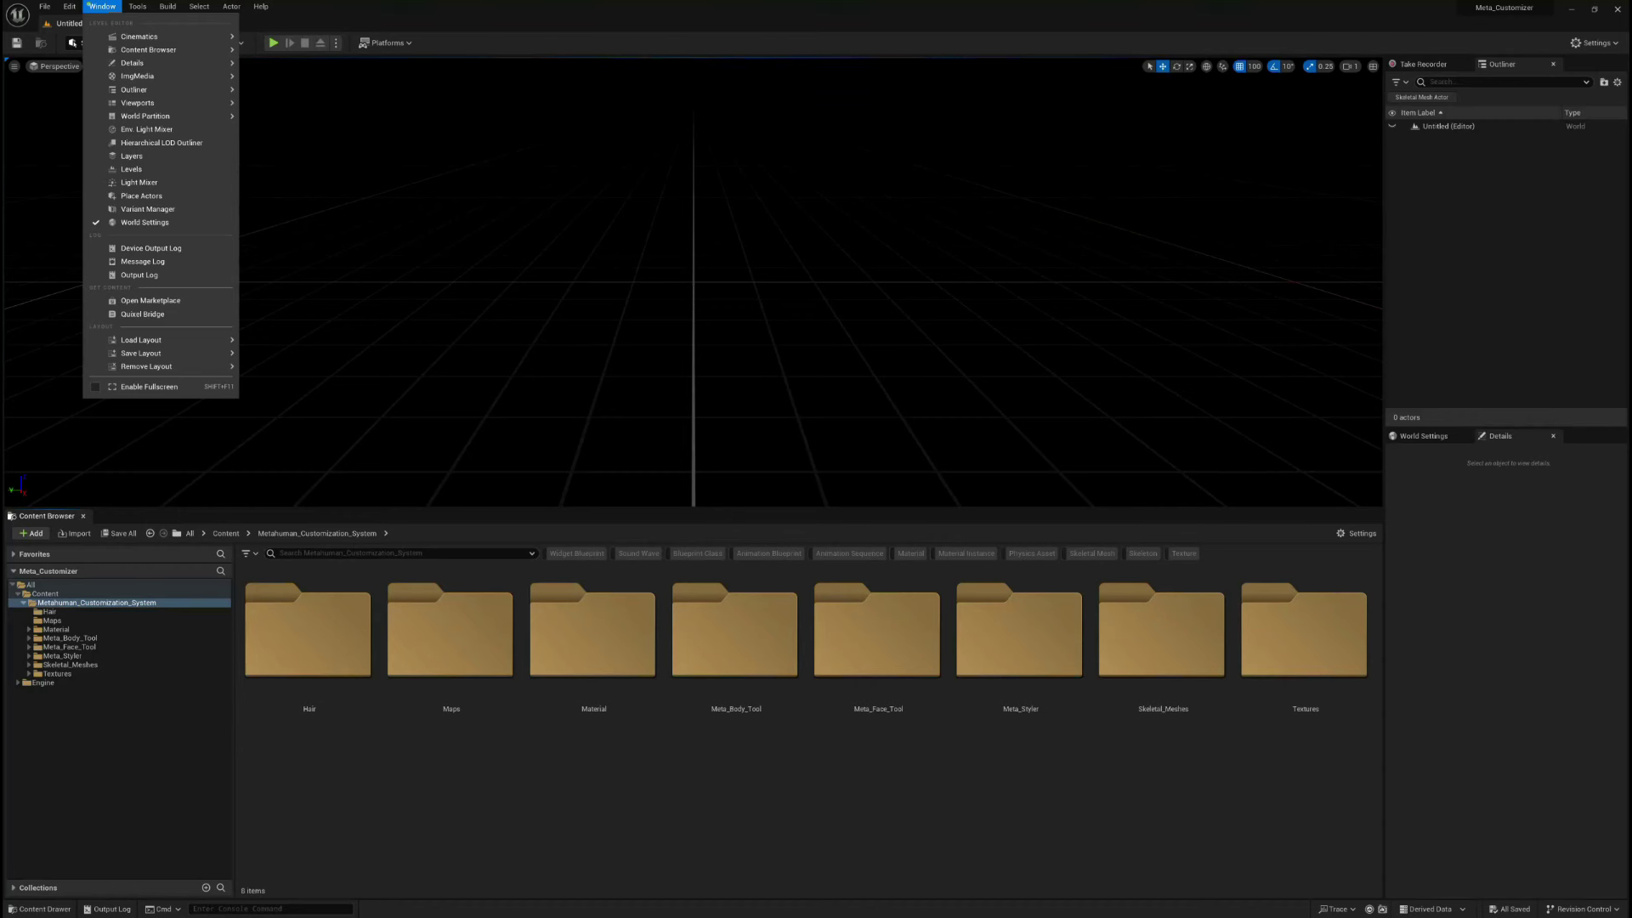
pyautogui.click(143, 314)
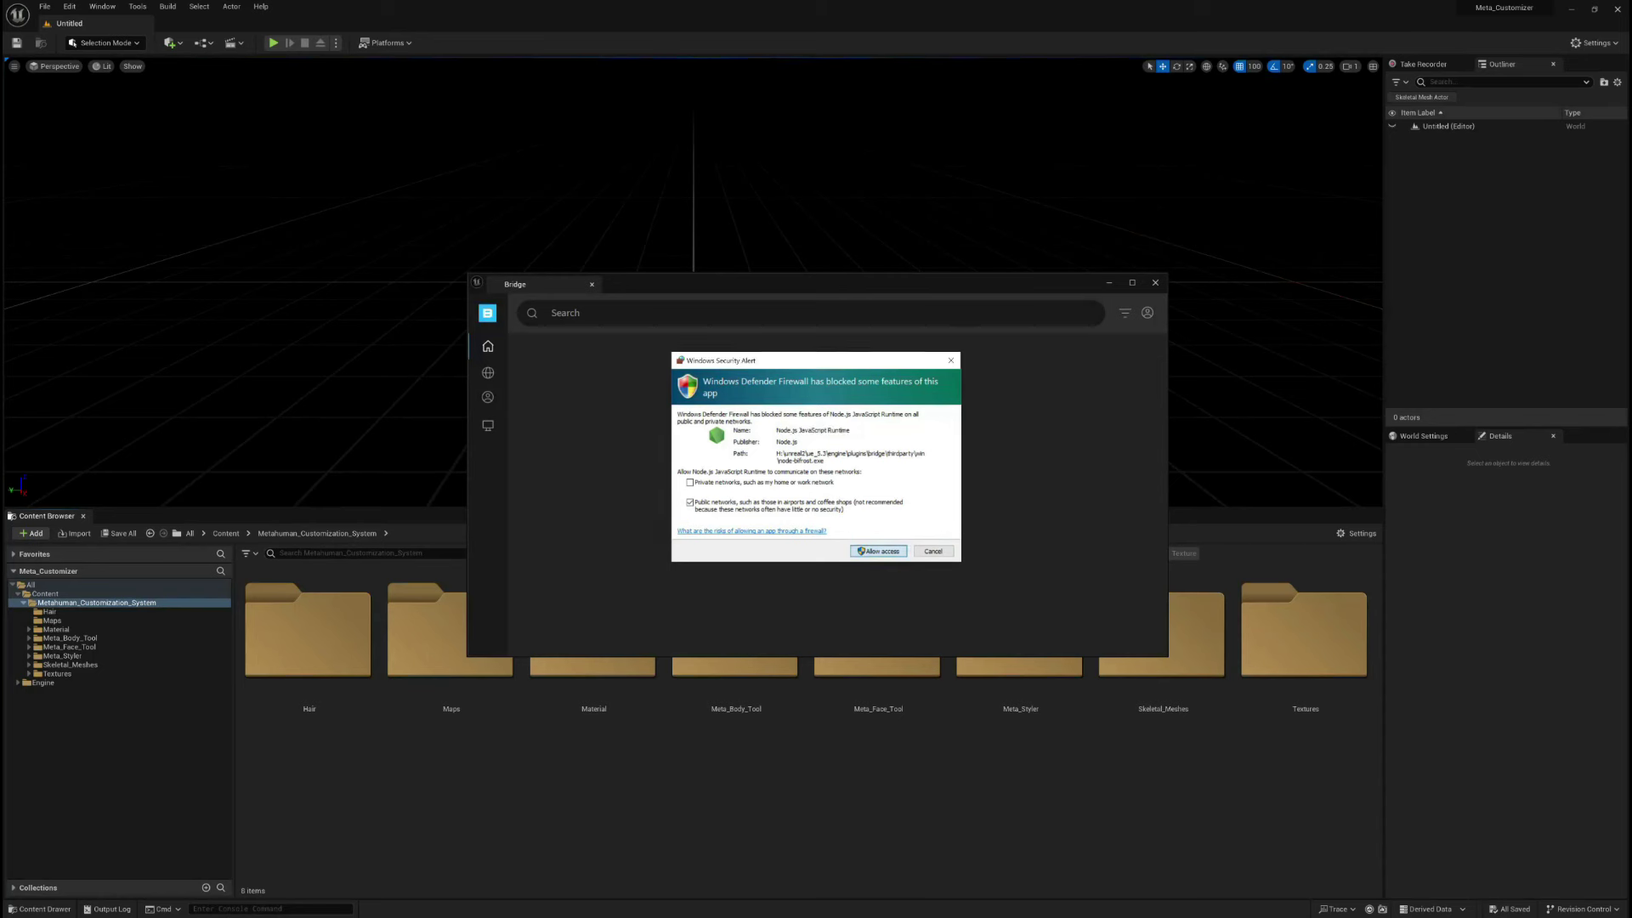
pyautogui.press('Return')
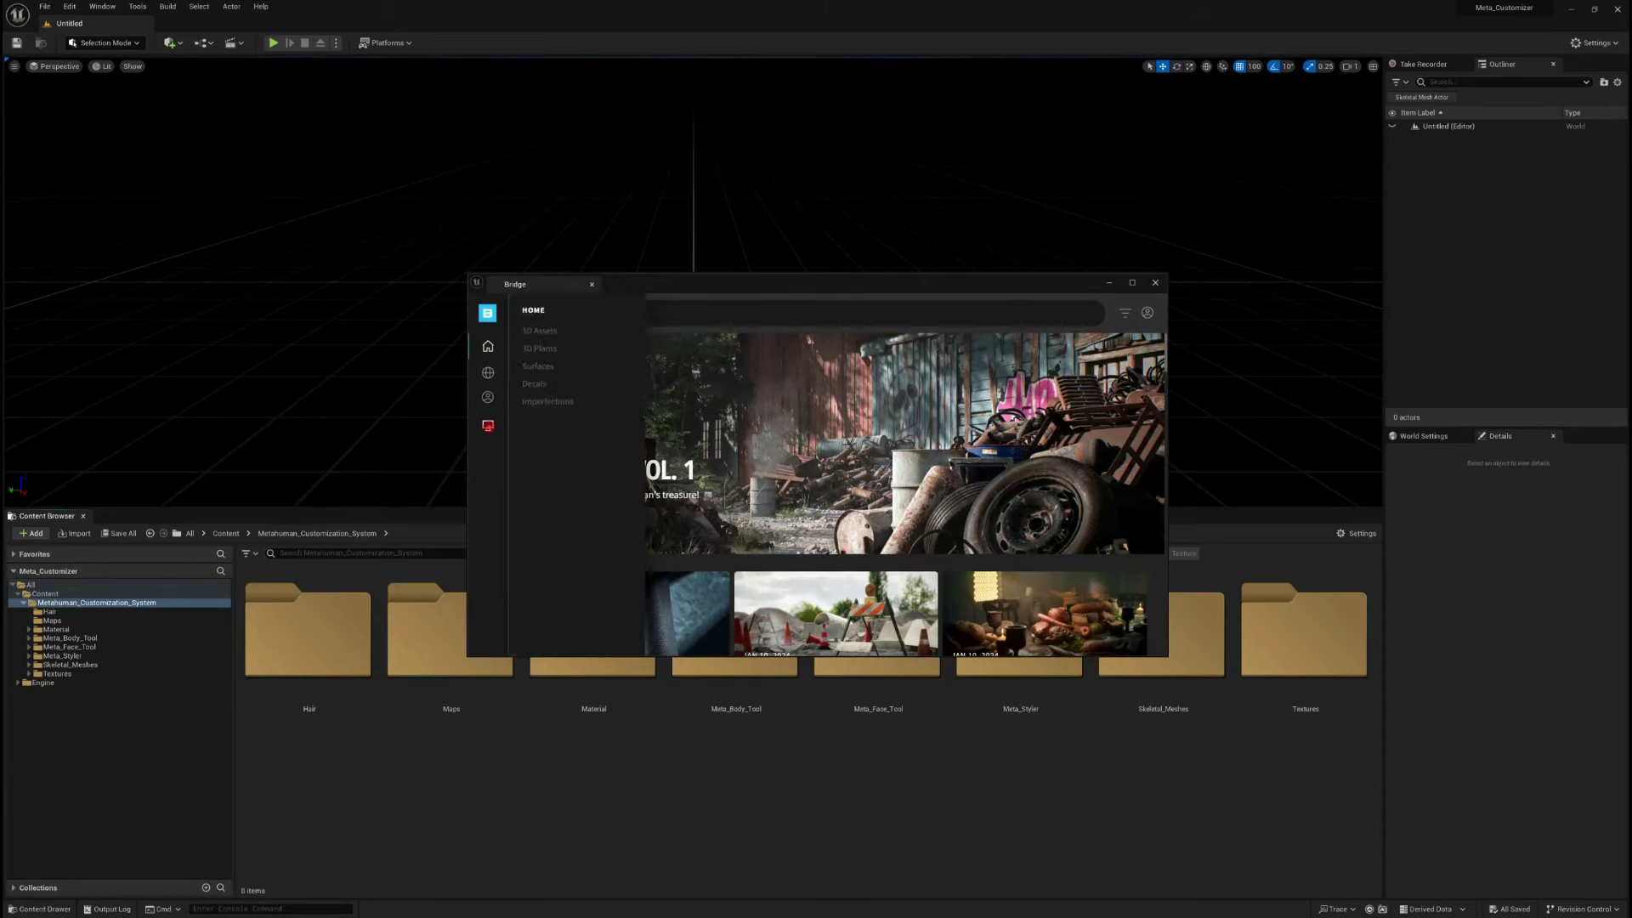
pyautogui.click(488, 425)
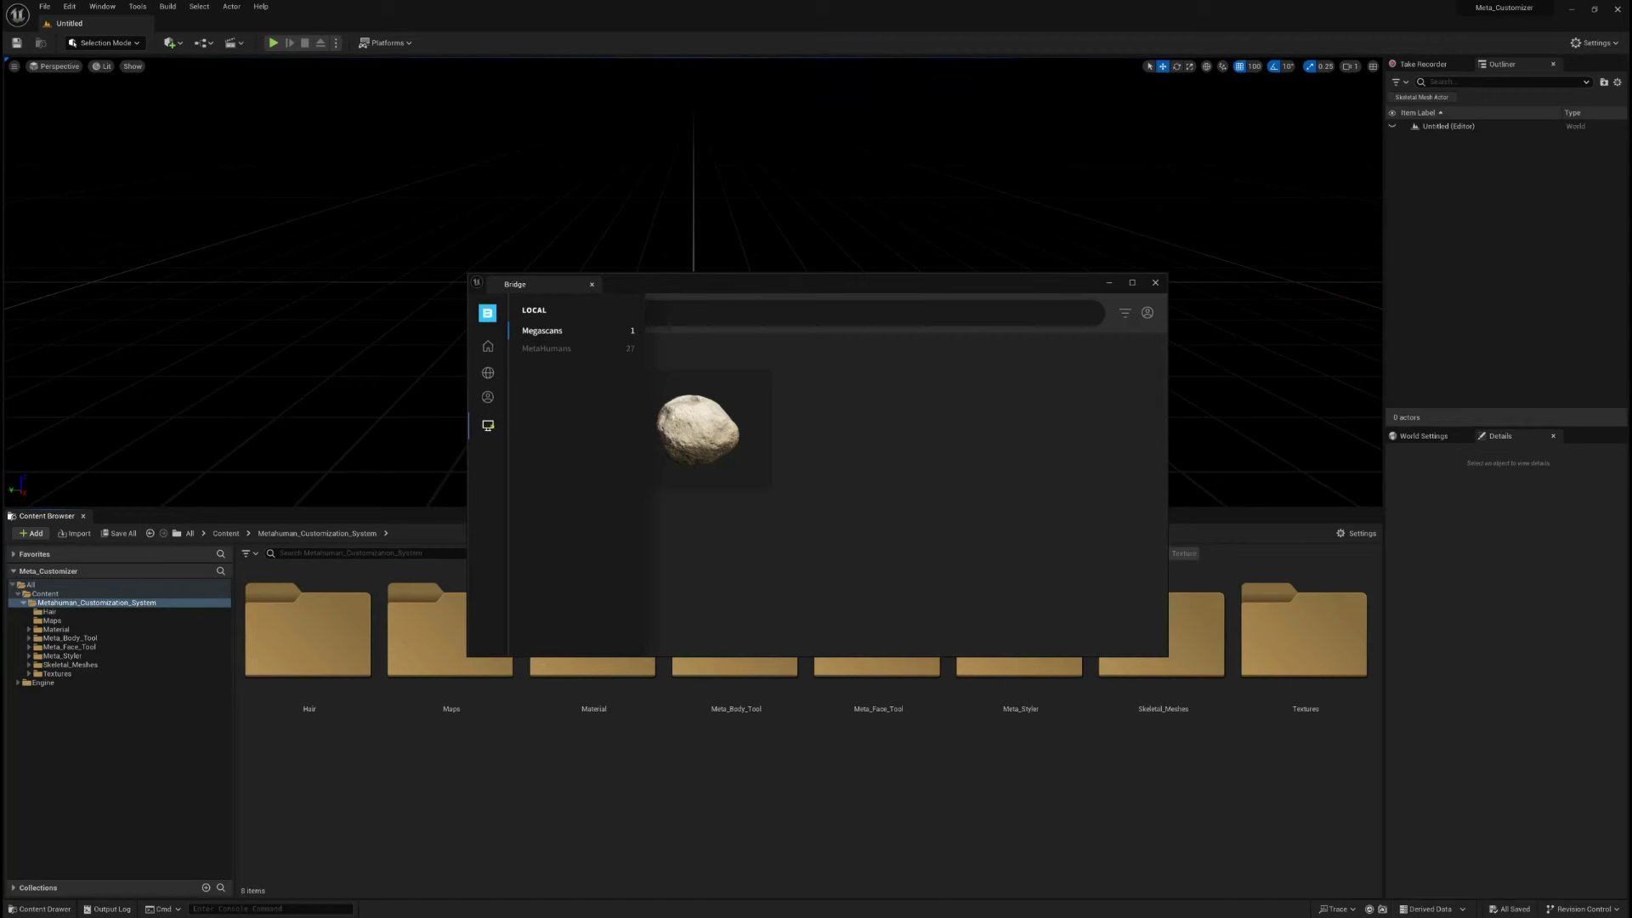
pyautogui.click(554, 348)
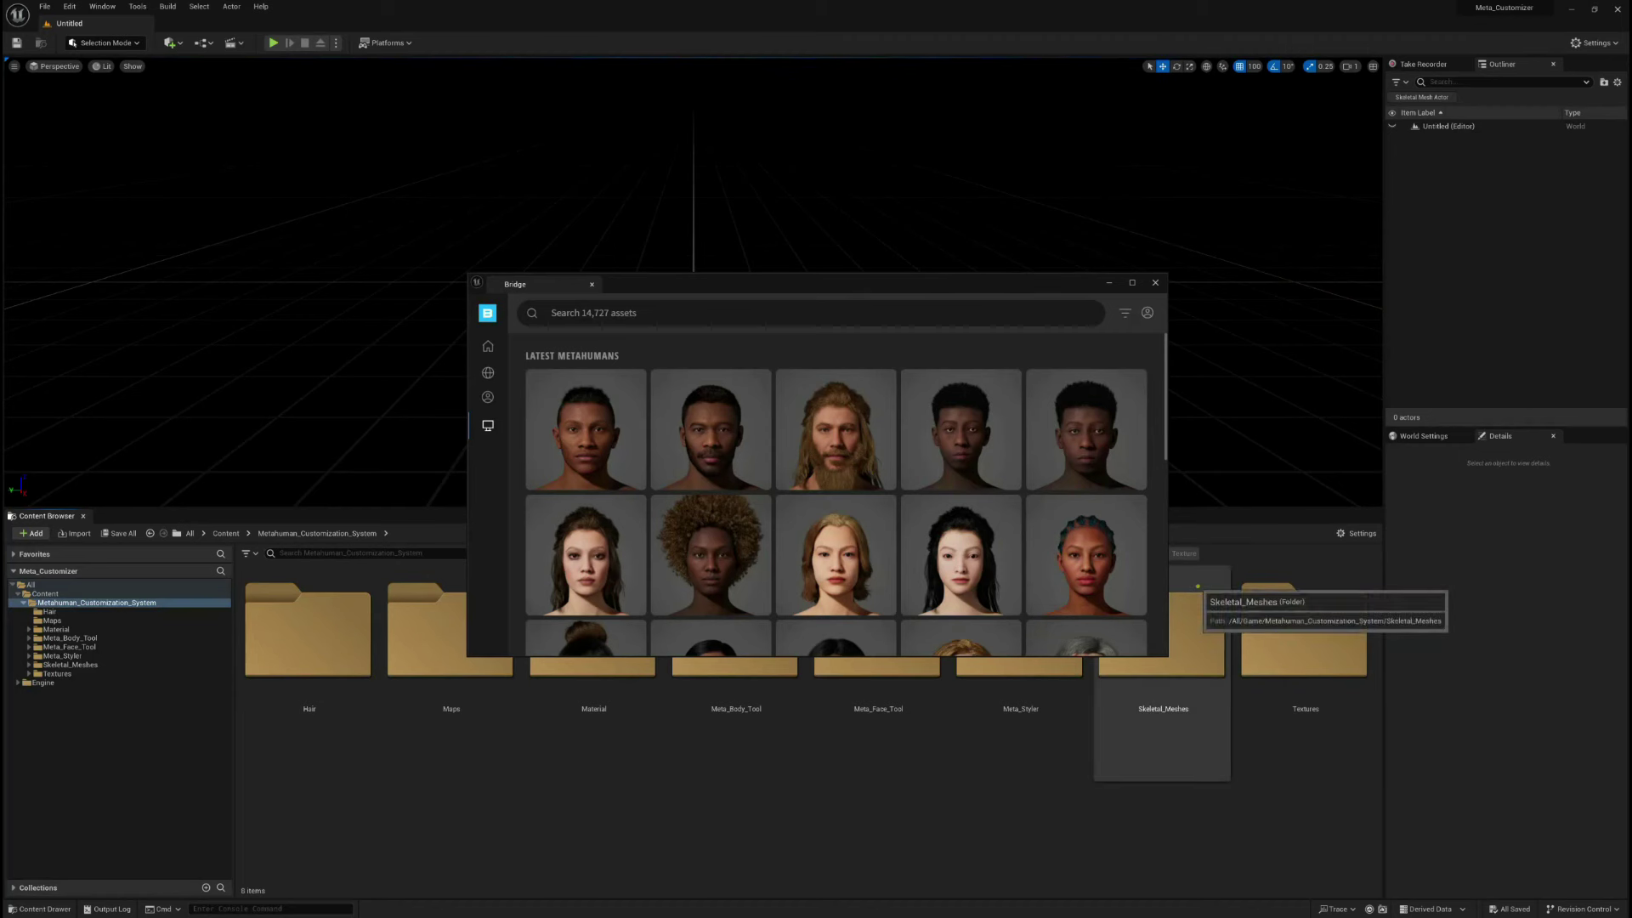
# Browse the MetaHumans gallery and add Hana to the project
pyautogui.moveTo(1165, 441)
pyautogui.mouseDown()
pyautogui.moveTo(1158, 494)
pyautogui.moveTo(1164, 422)
pyautogui.moveTo(1161, 473)
pyautogui.mouseUp()
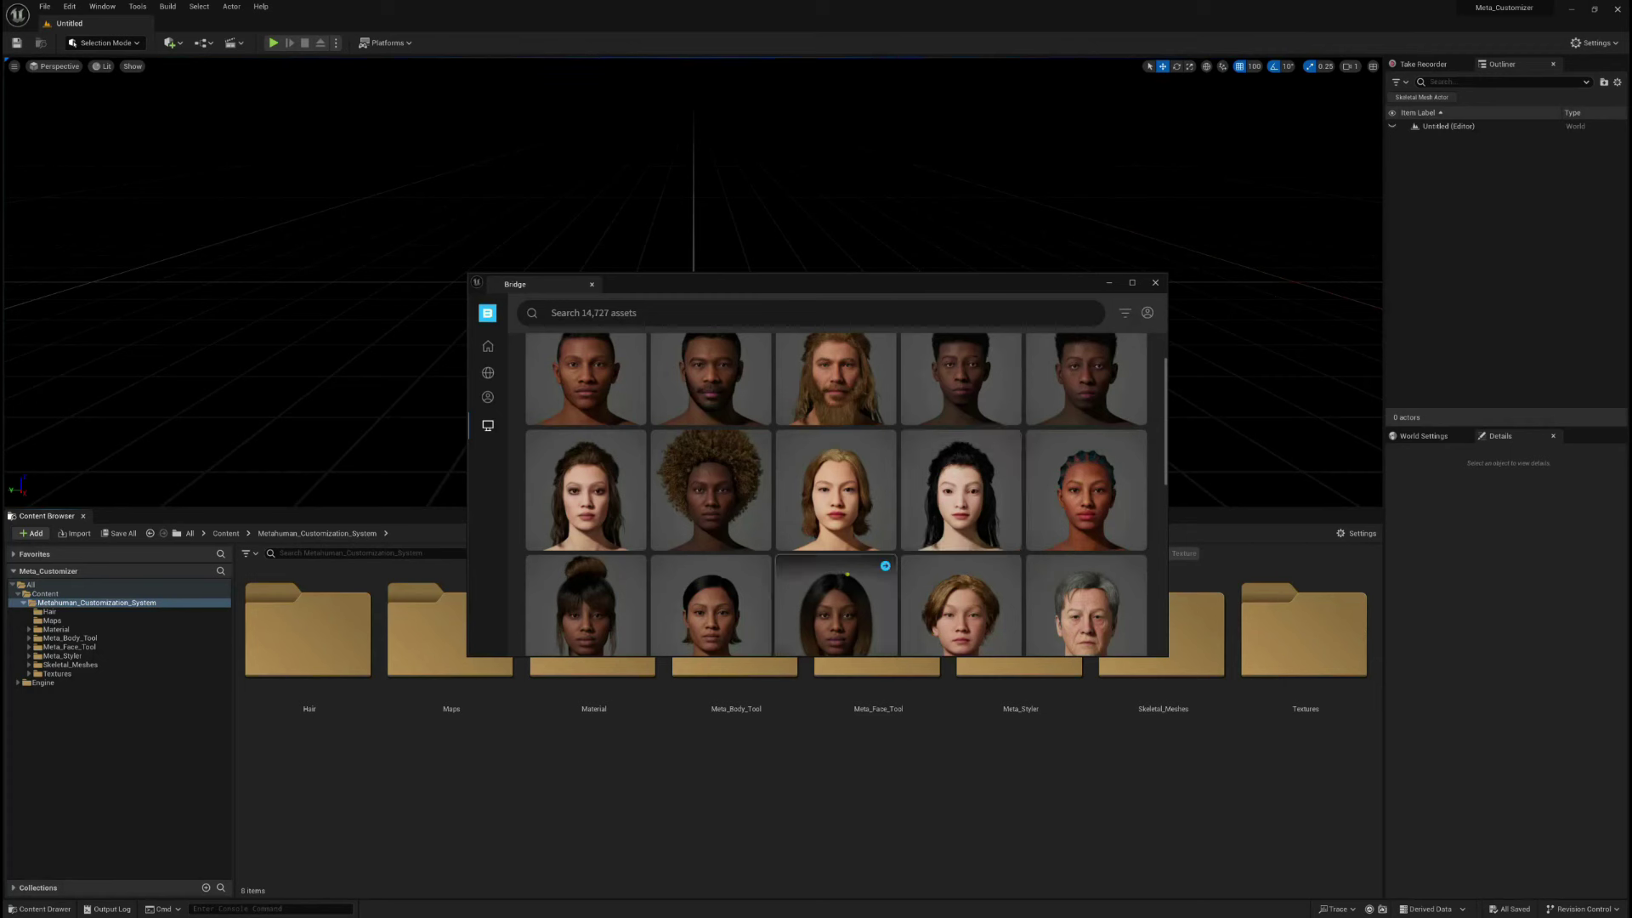
pyautogui.scroll(-2, 749, 596)
pyautogui.scroll(1, 766, 595)
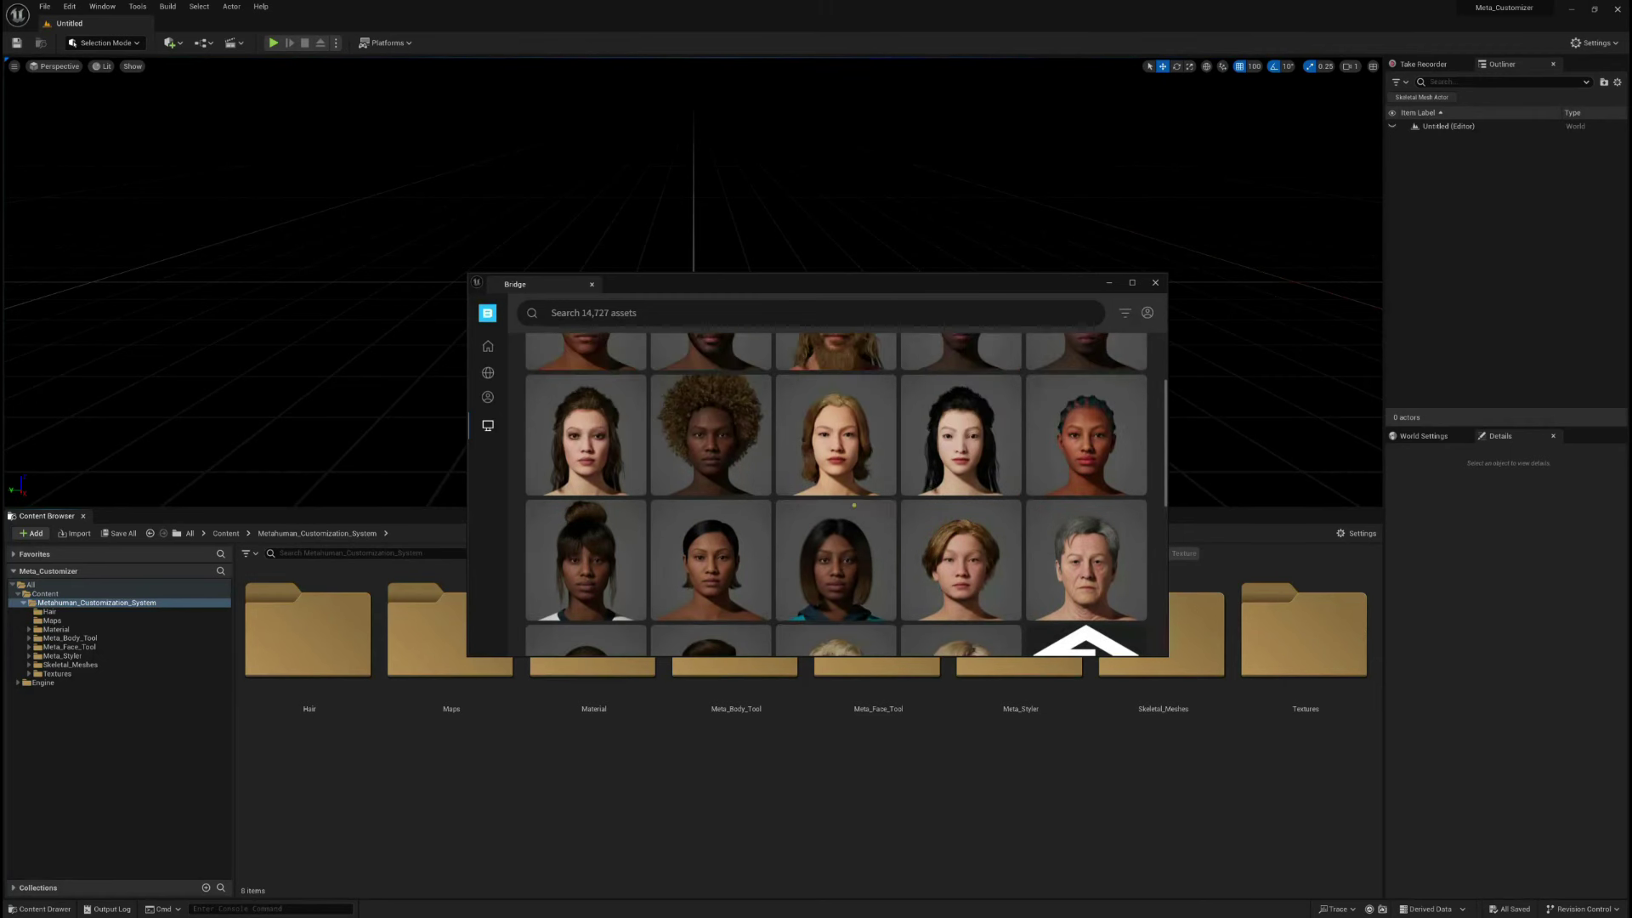
pyautogui.scroll(-1, 808, 587)
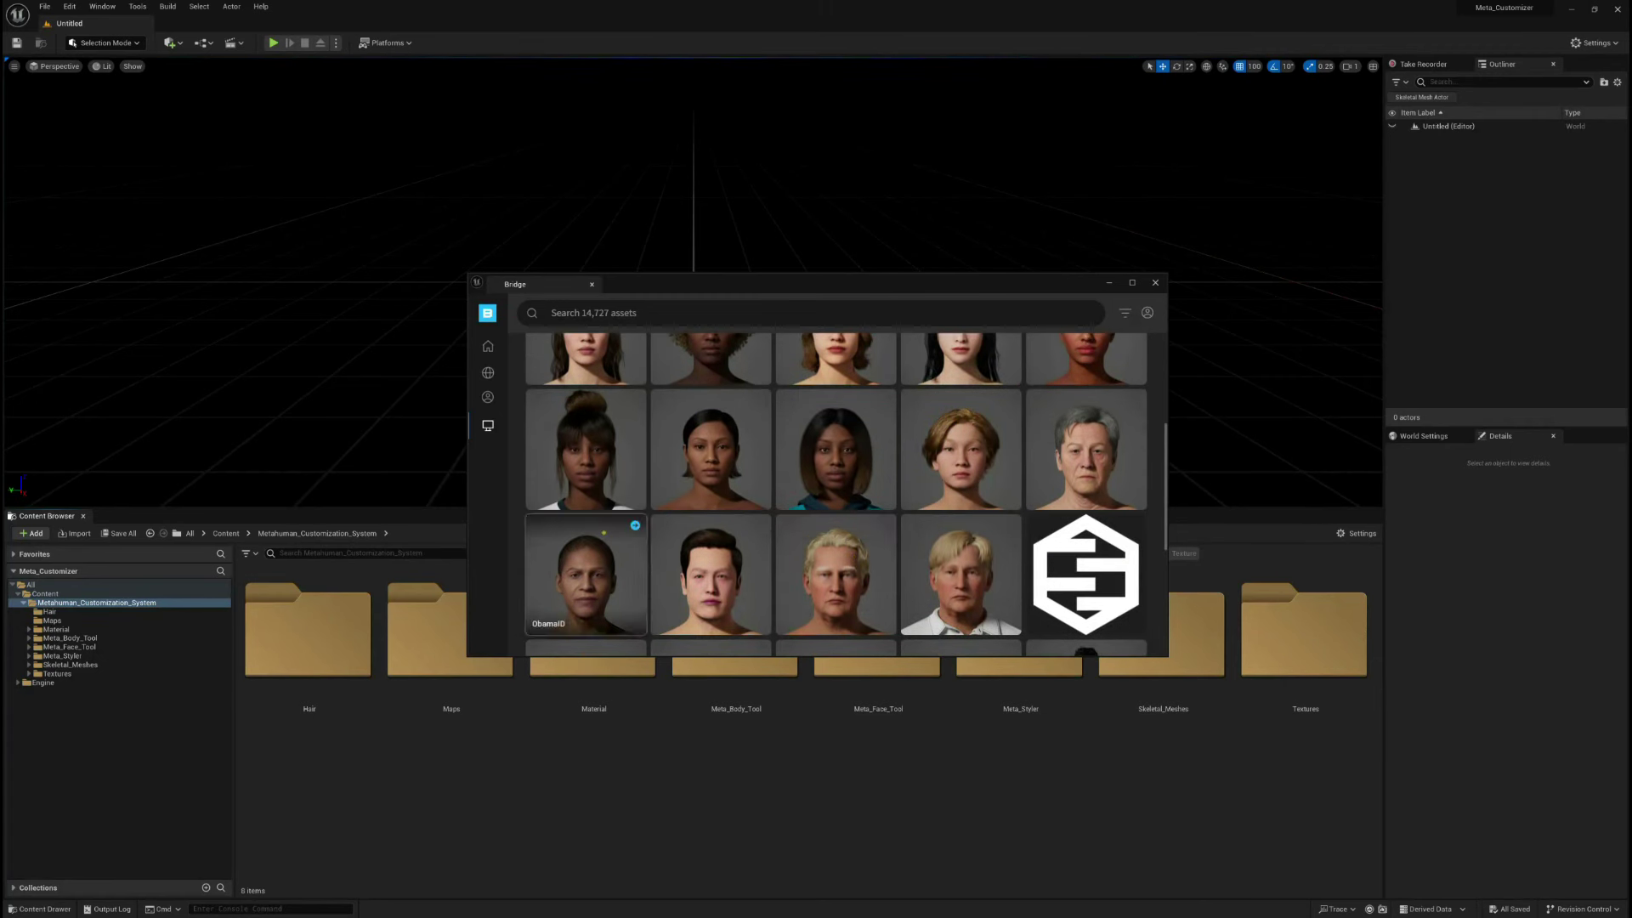
pyautogui.scroll(-3, 595, 578)
pyautogui.scroll(4, 875, 565)
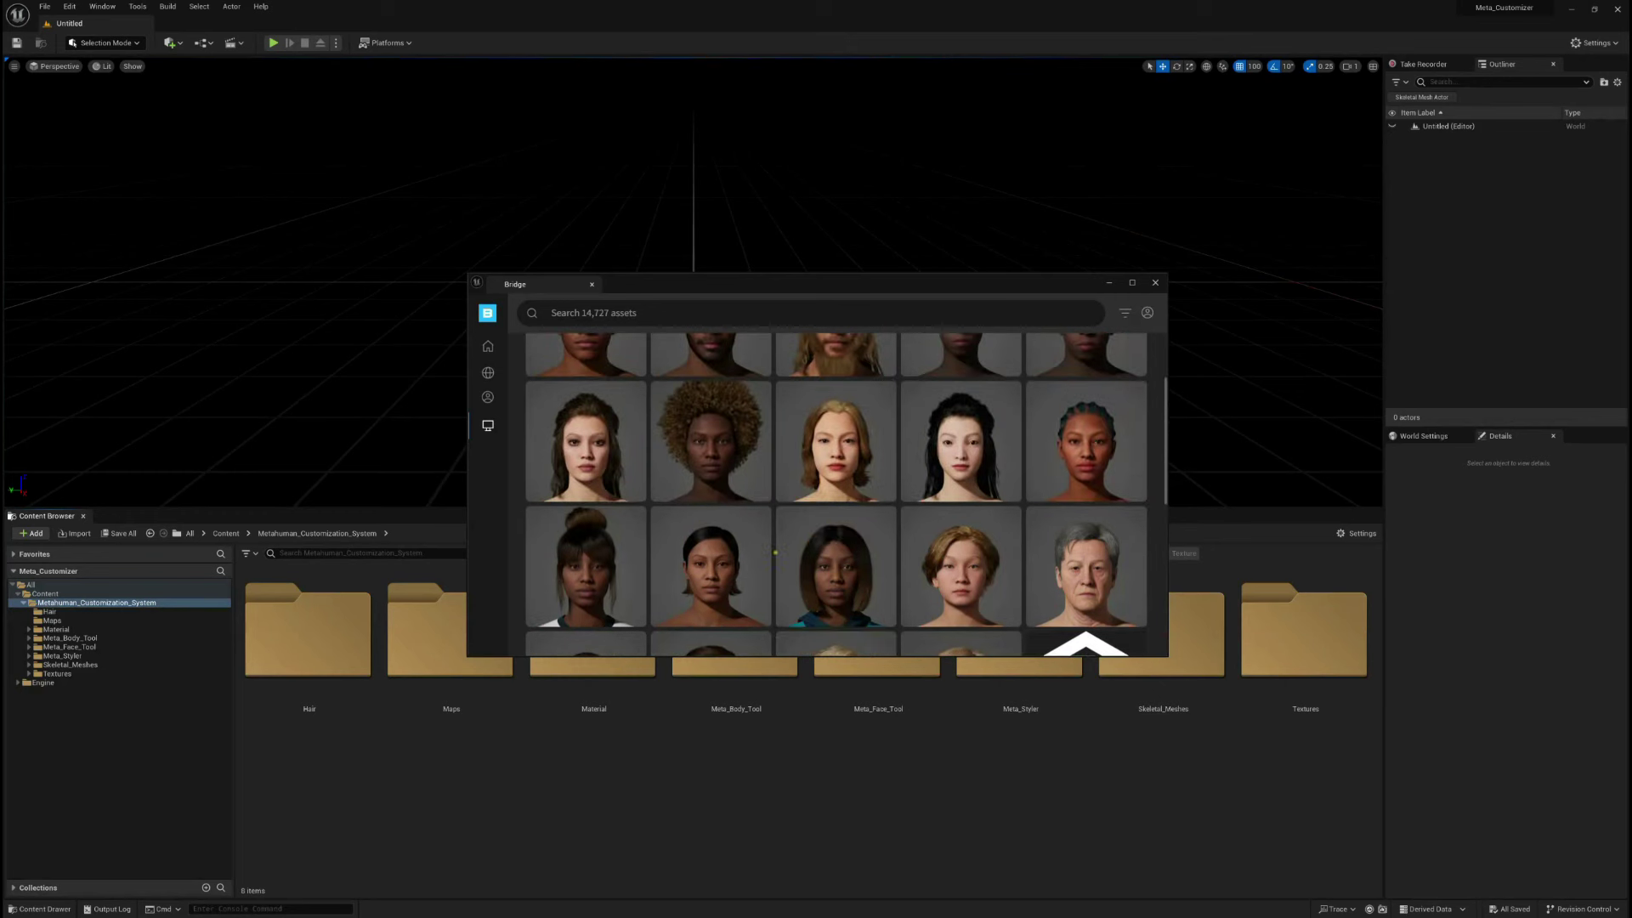
pyautogui.scroll(1, 874, 551)
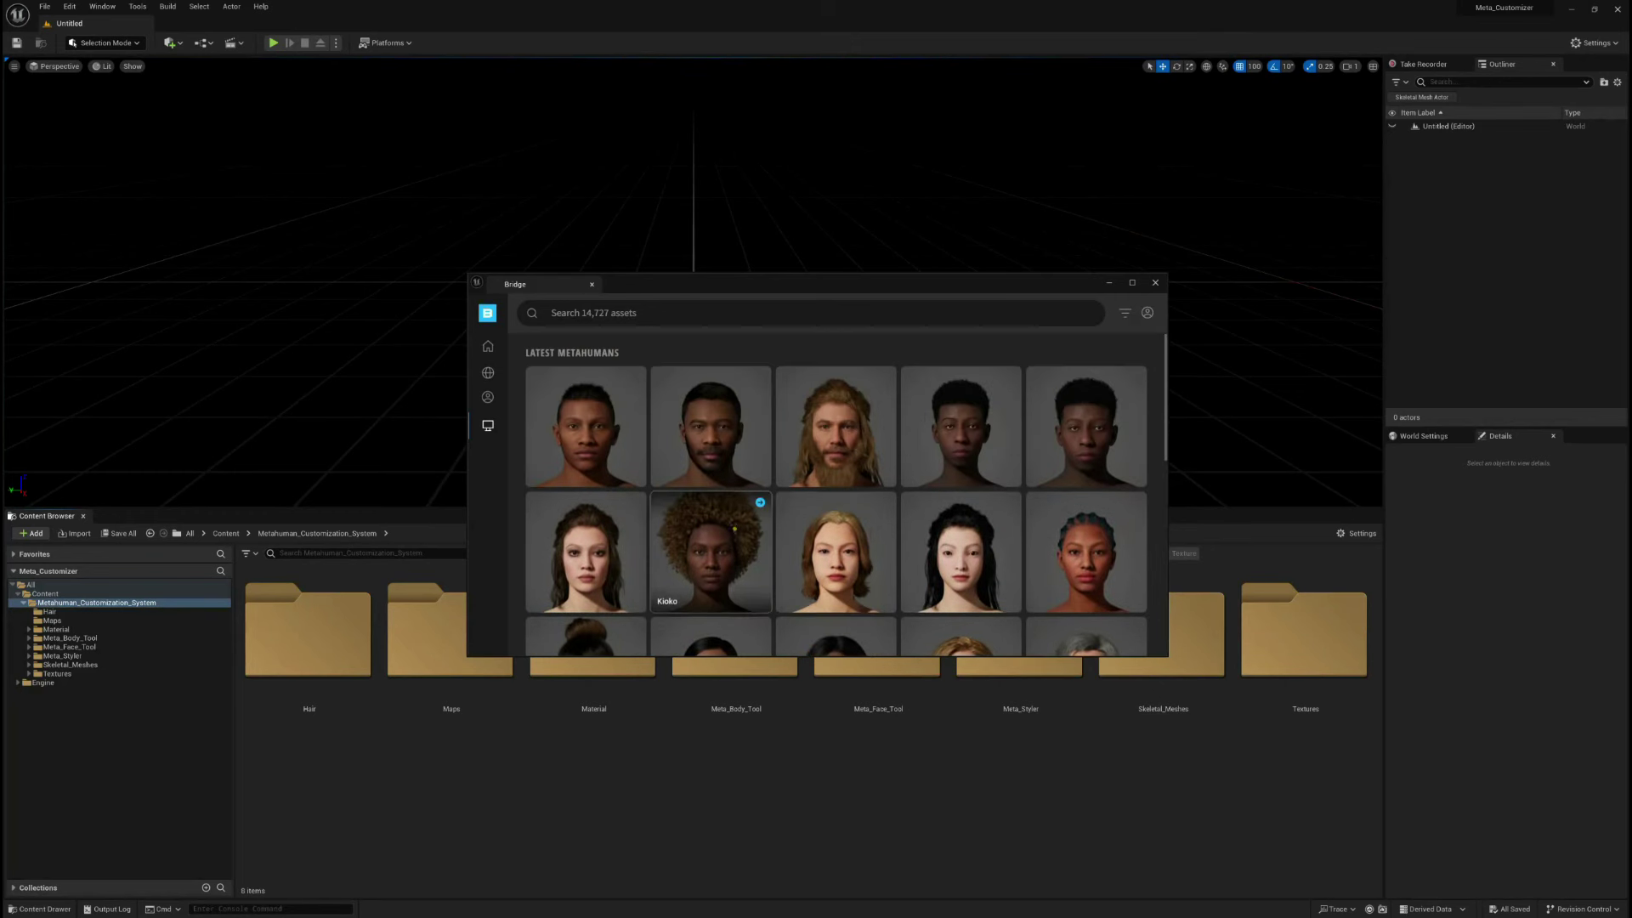
pyautogui.scroll(-1, 837, 511)
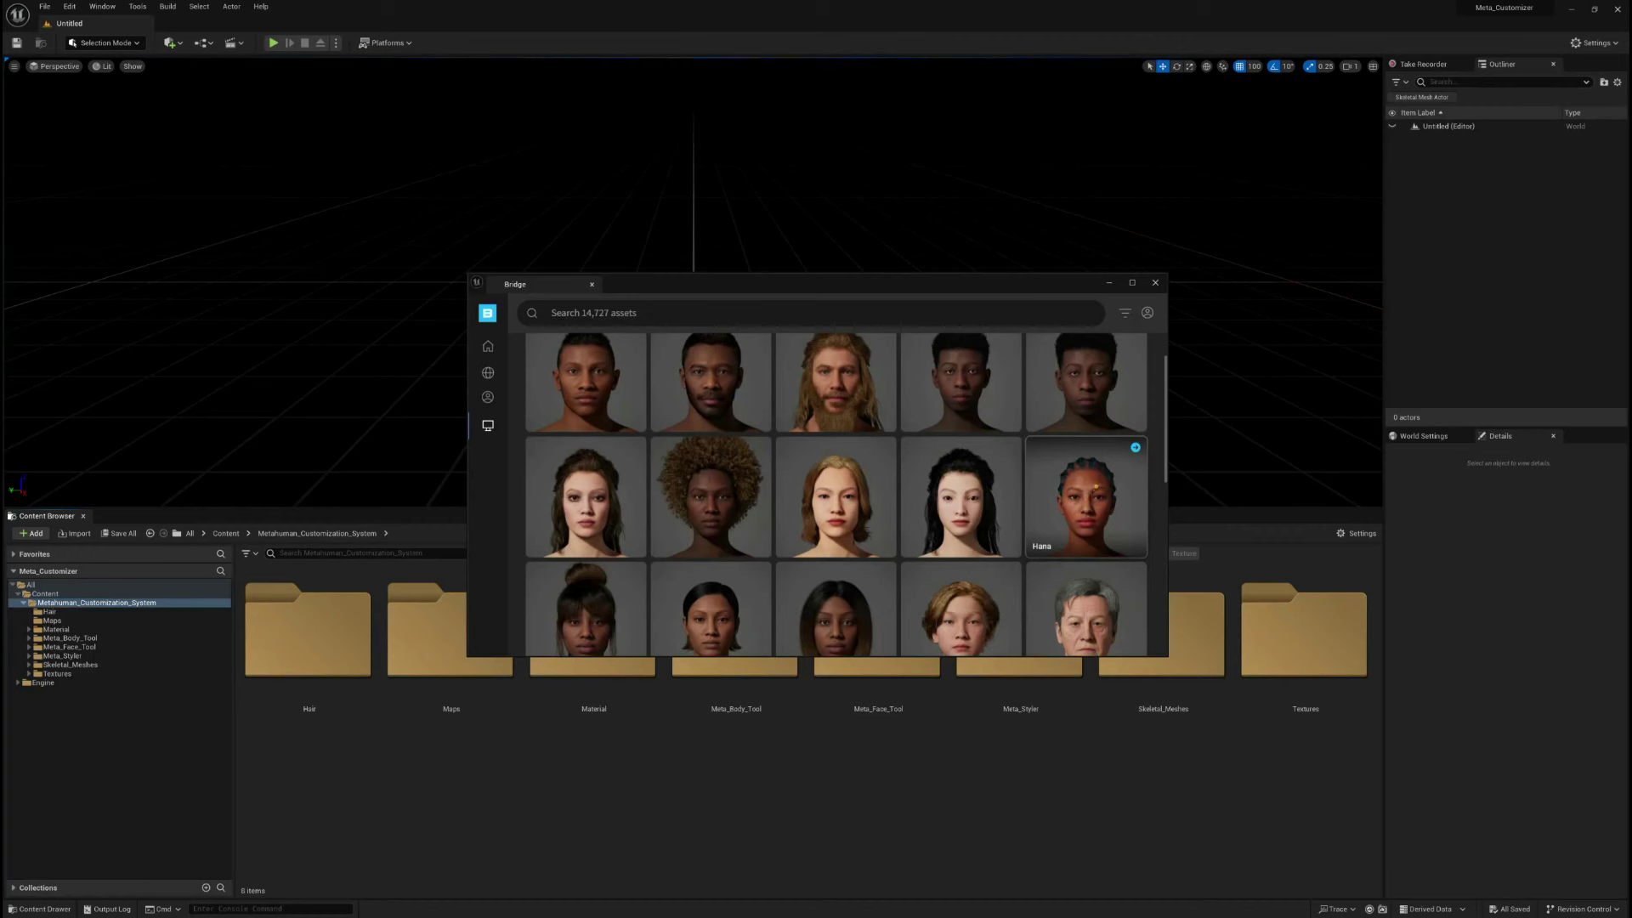
pyautogui.click(1136, 447)
# Add a second MetaHuman, Bryan, to the project
pyautogui.scroll(-1, 867, 579)
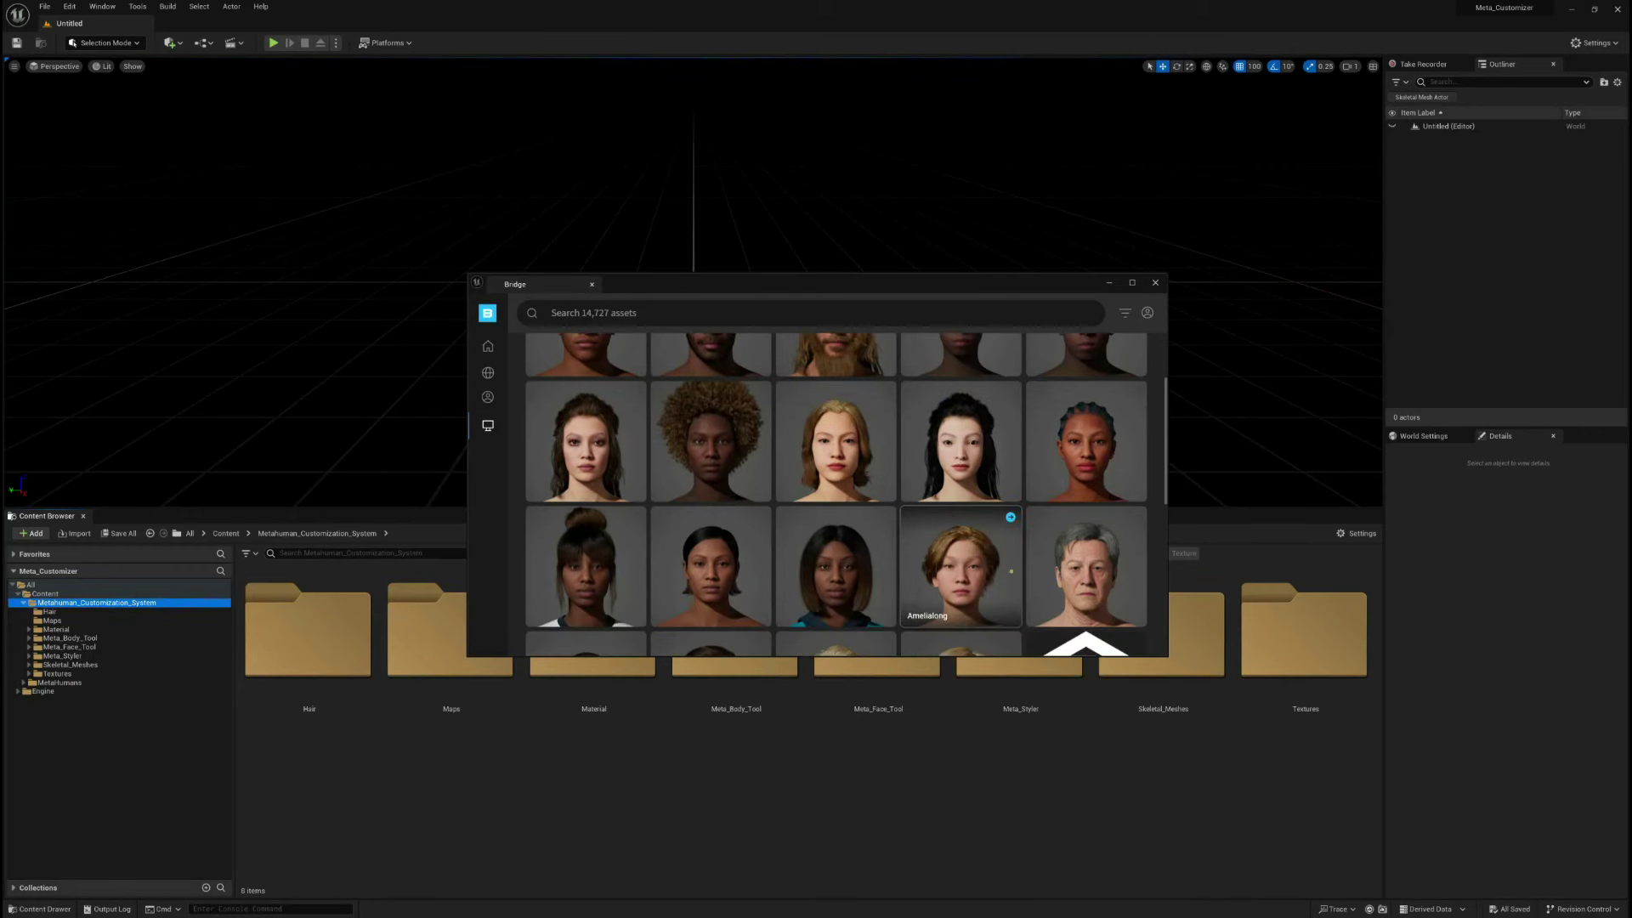
pyautogui.scroll(-2, 1106, 558)
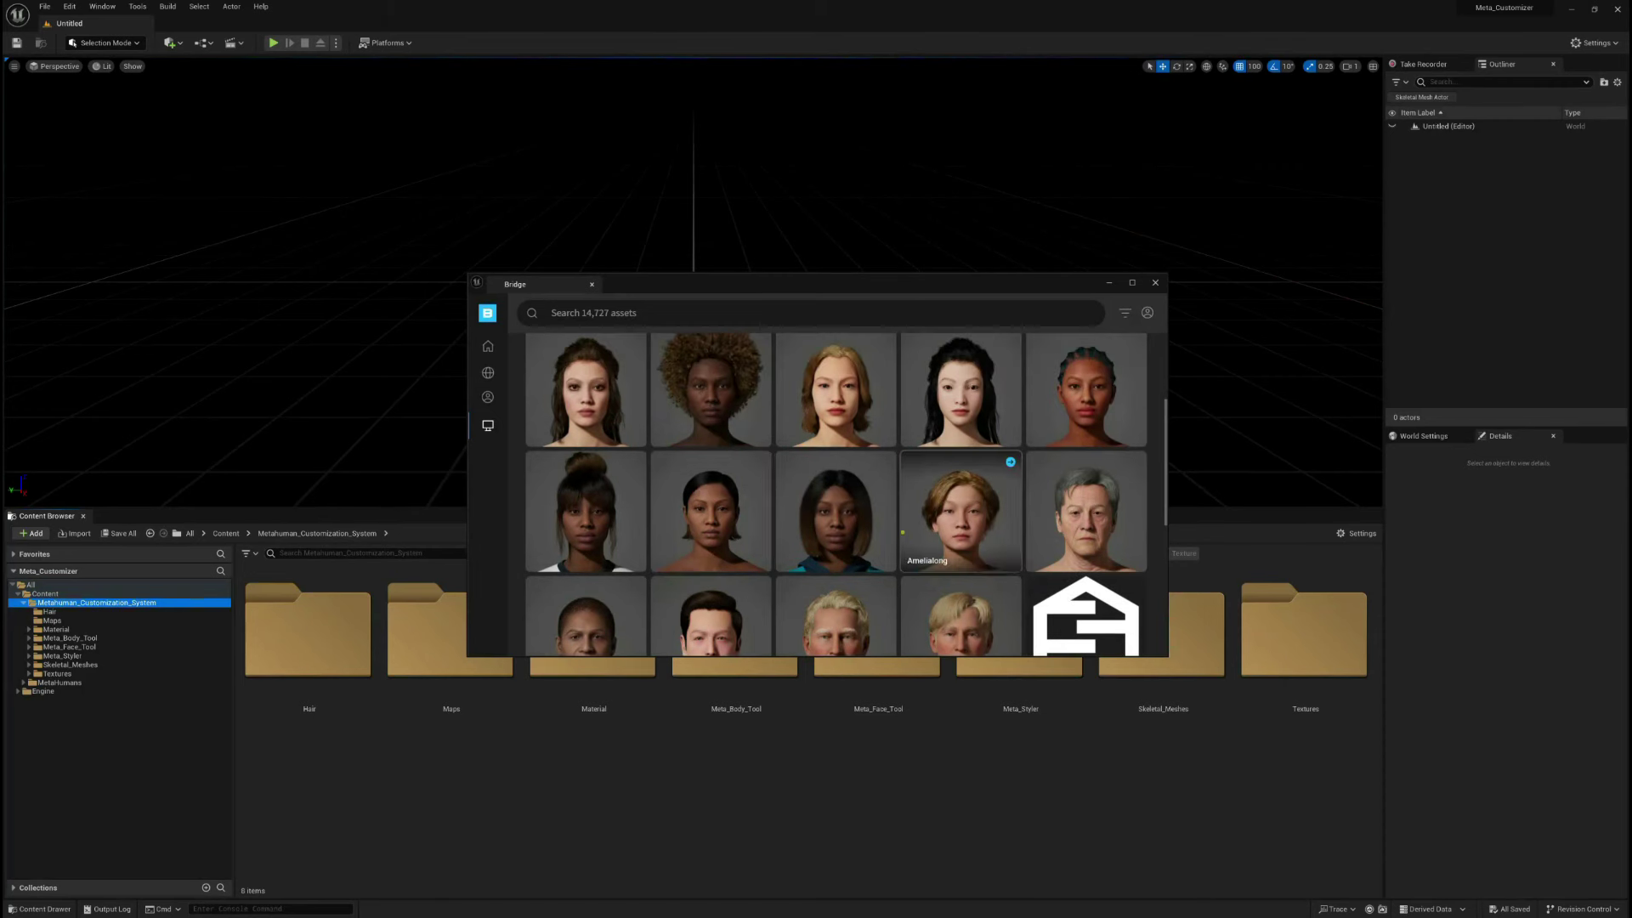
pyautogui.scroll(2, 861, 543)
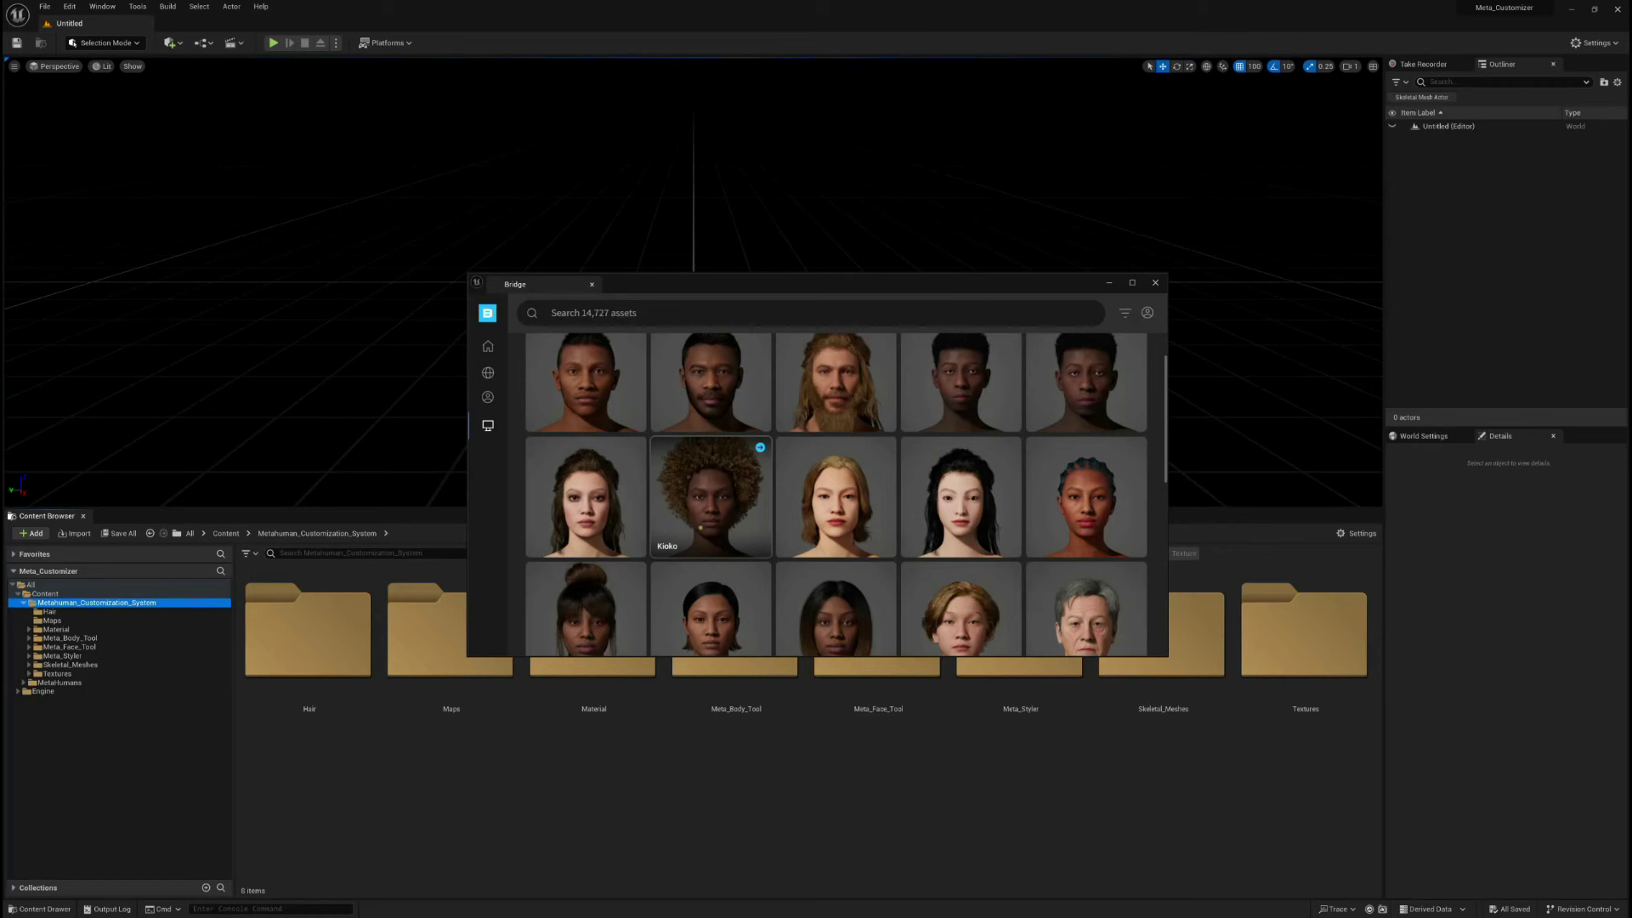
pyautogui.scroll(1, 745, 527)
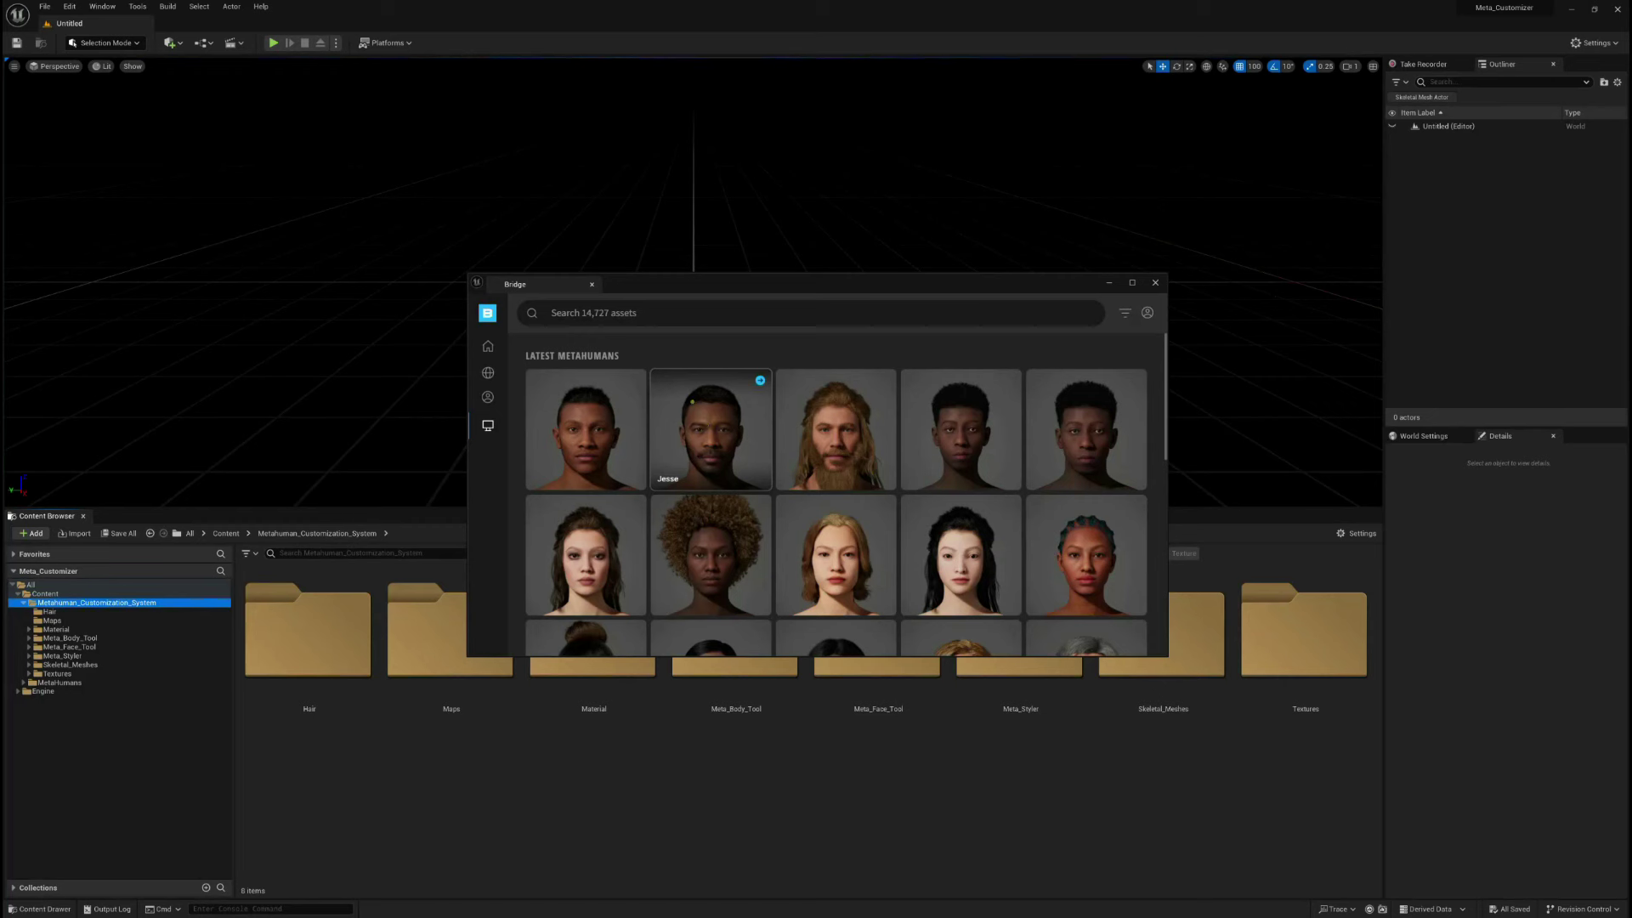
pyautogui.click(635, 380)
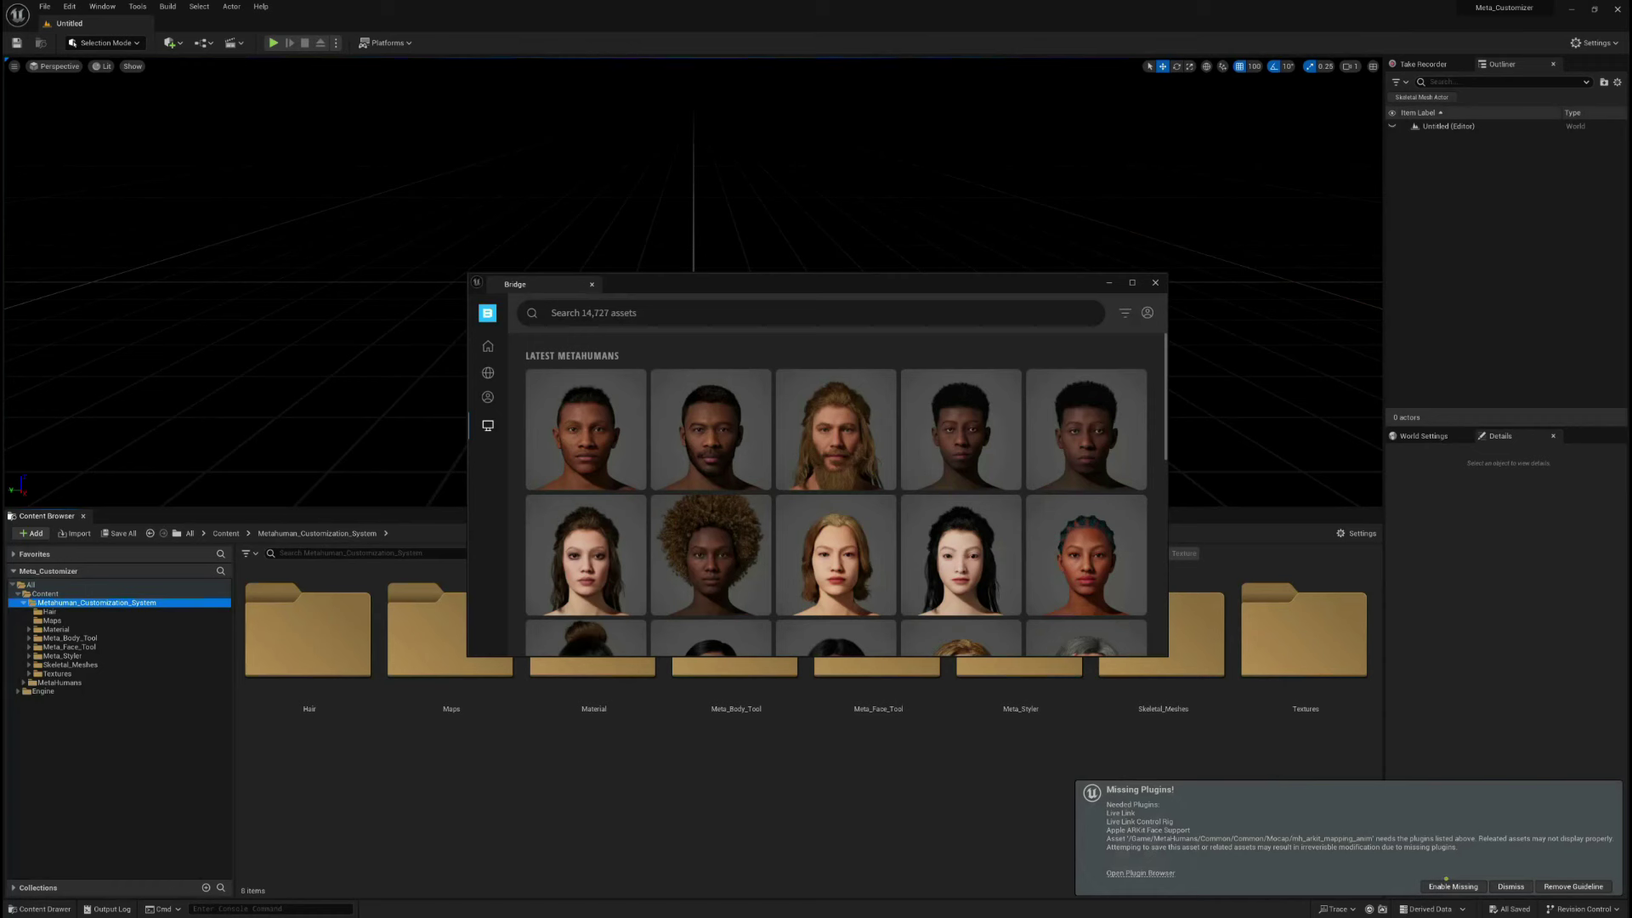
# Enable the missing Live Link and Apple ARKit plugins and restart the editor
pyautogui.click(1450, 885)
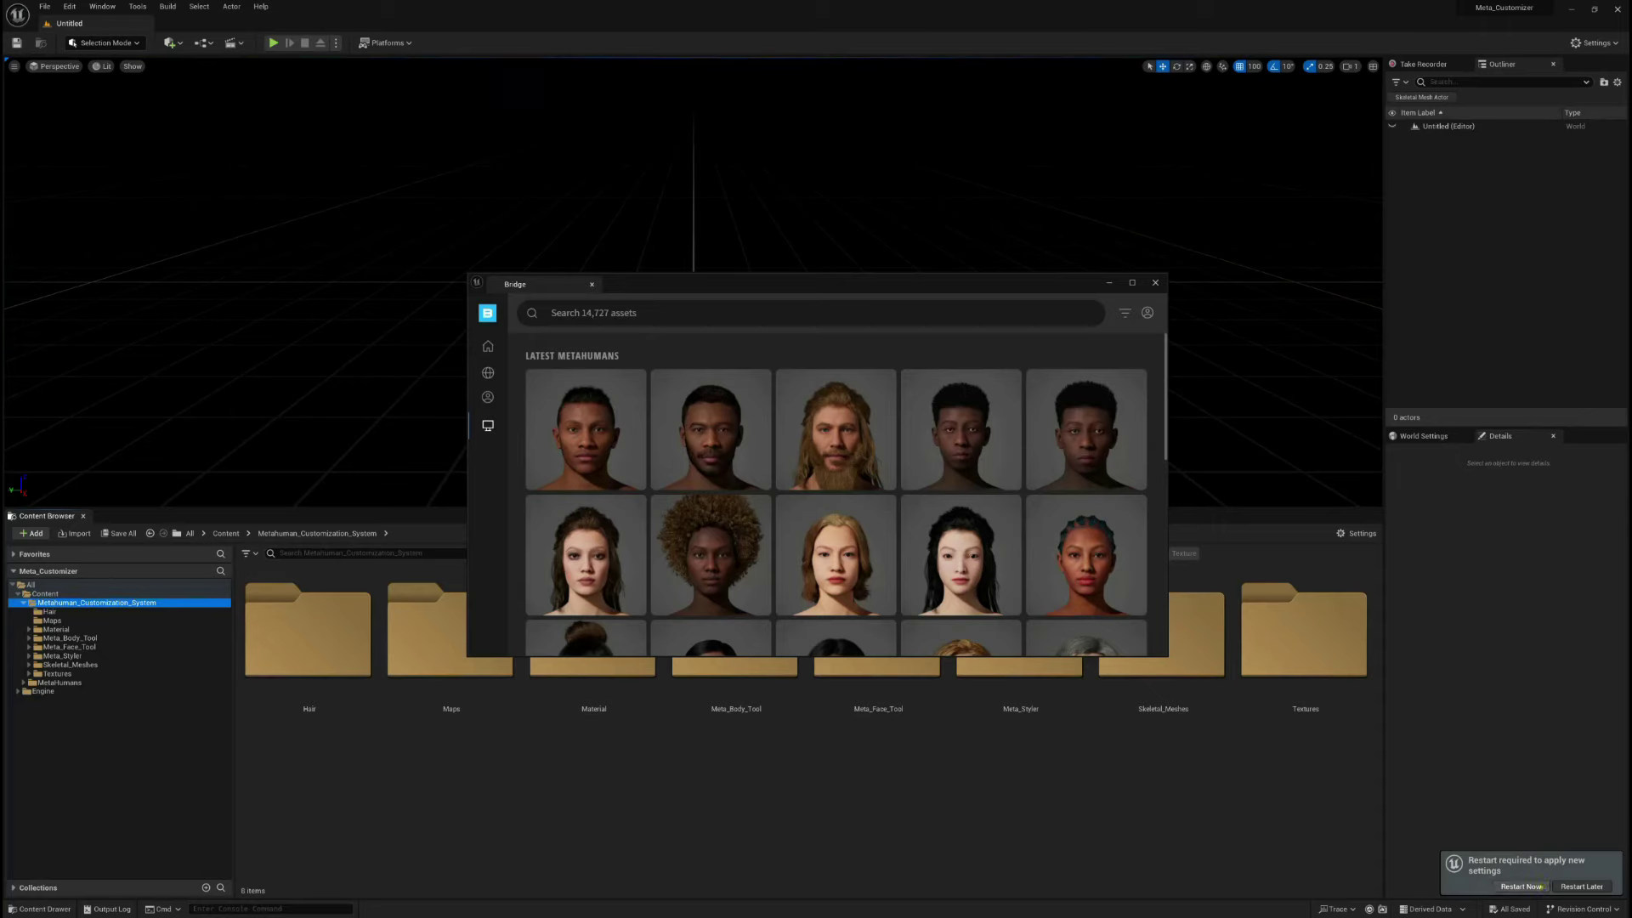
pyautogui.click(1521, 886)
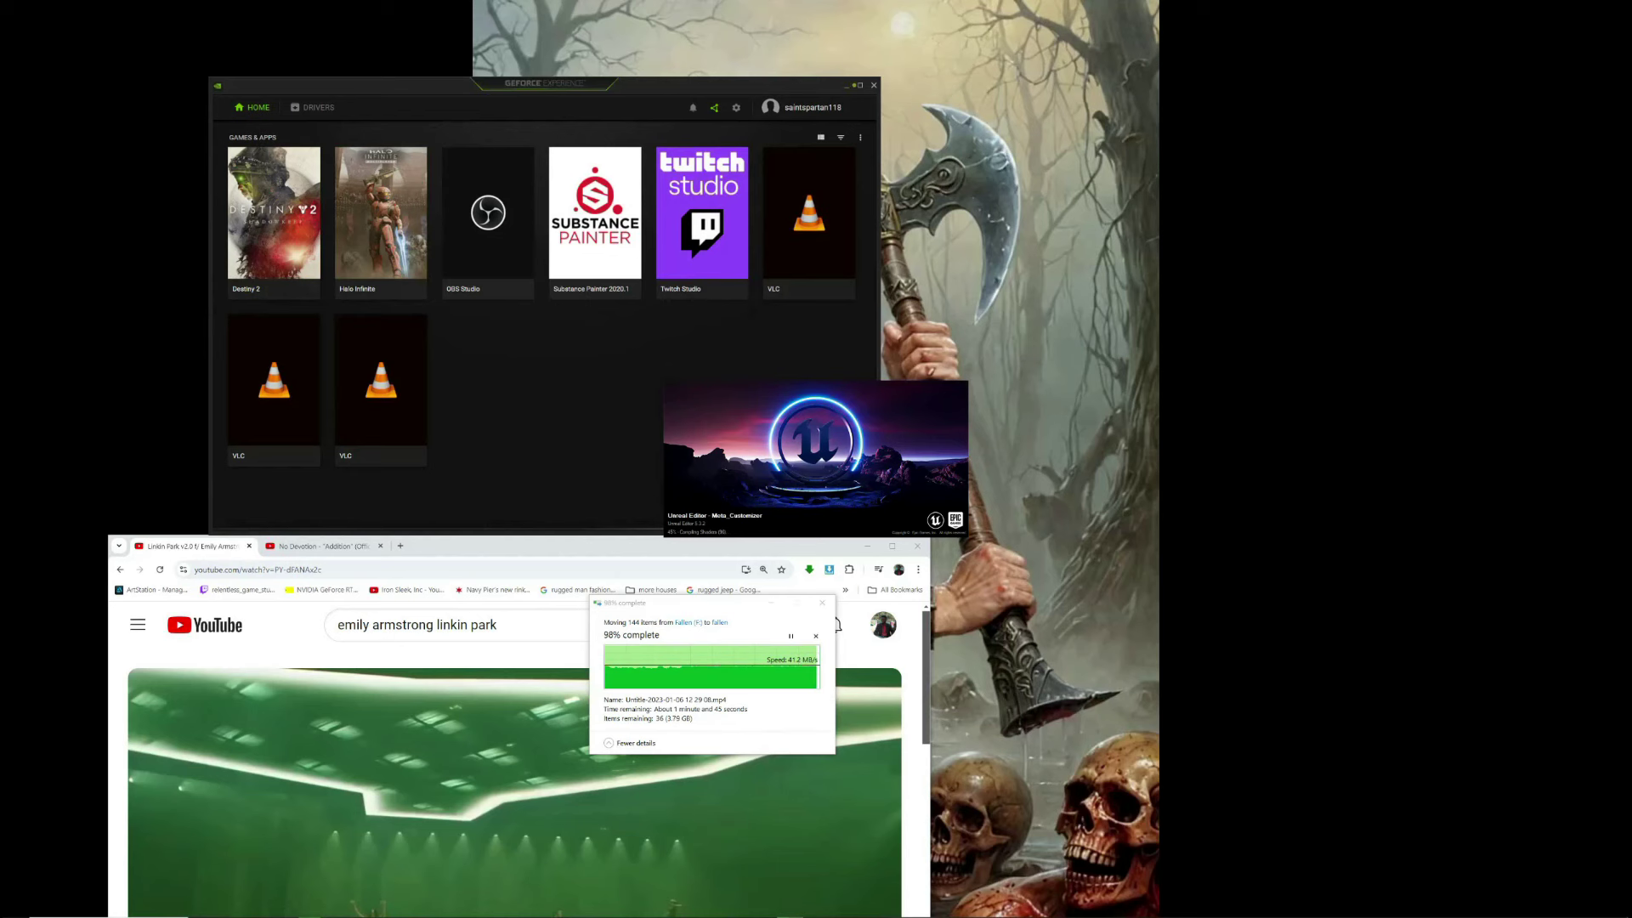
# Close GeForce Experience and minimize the YouTube Chrome window
pyautogui.hotkey('alt', 'F4')
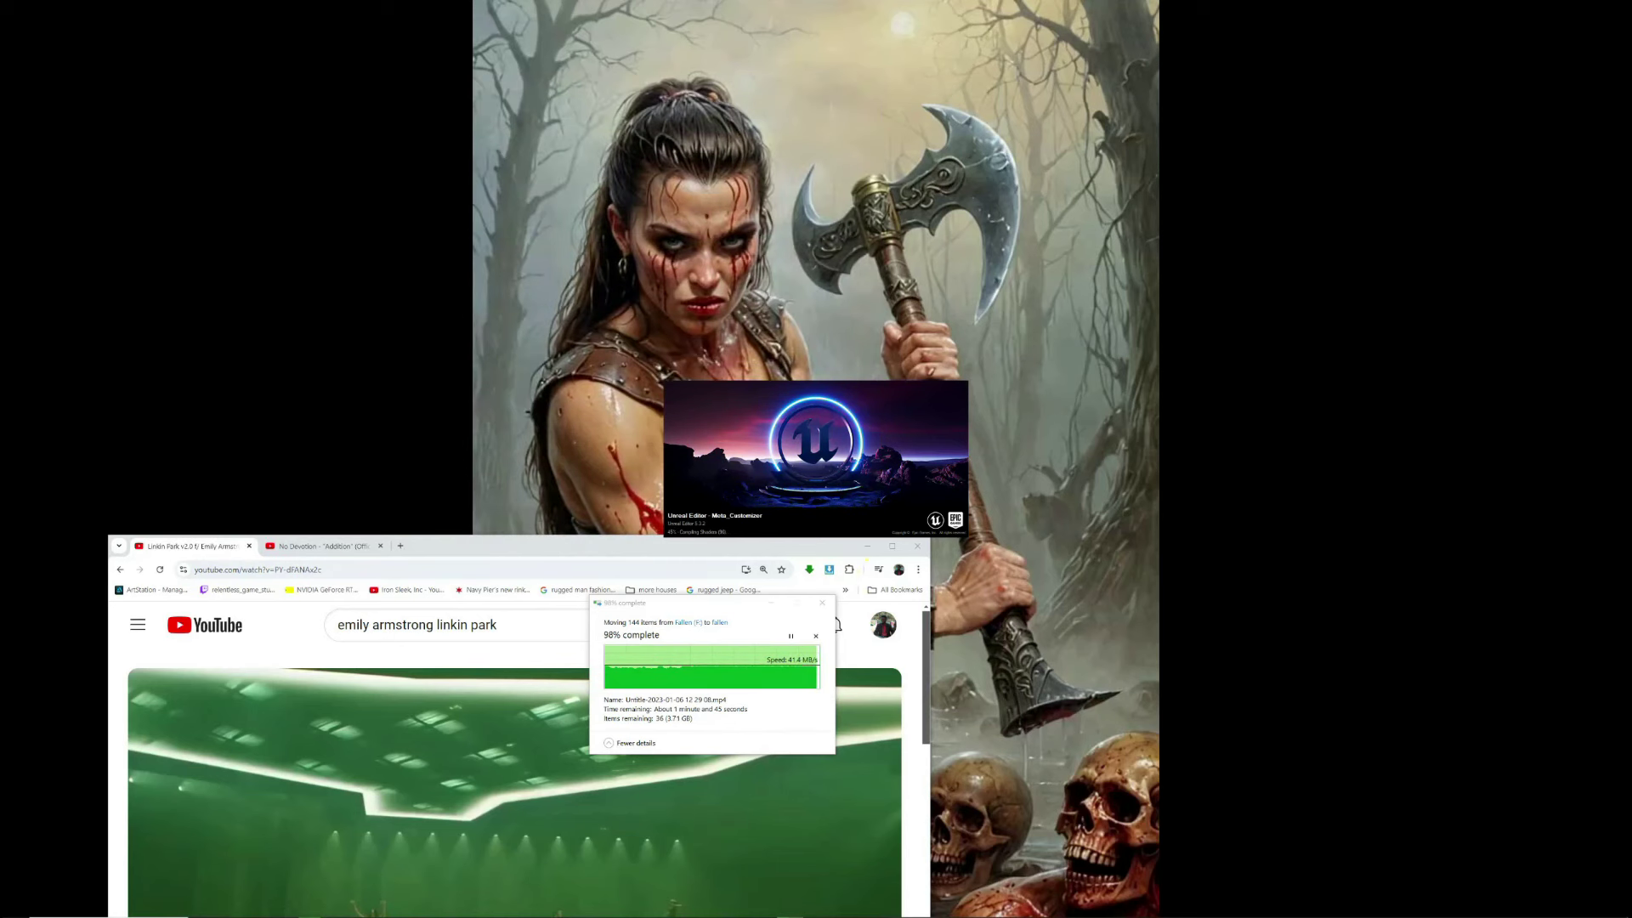
pyautogui.click(867, 546)
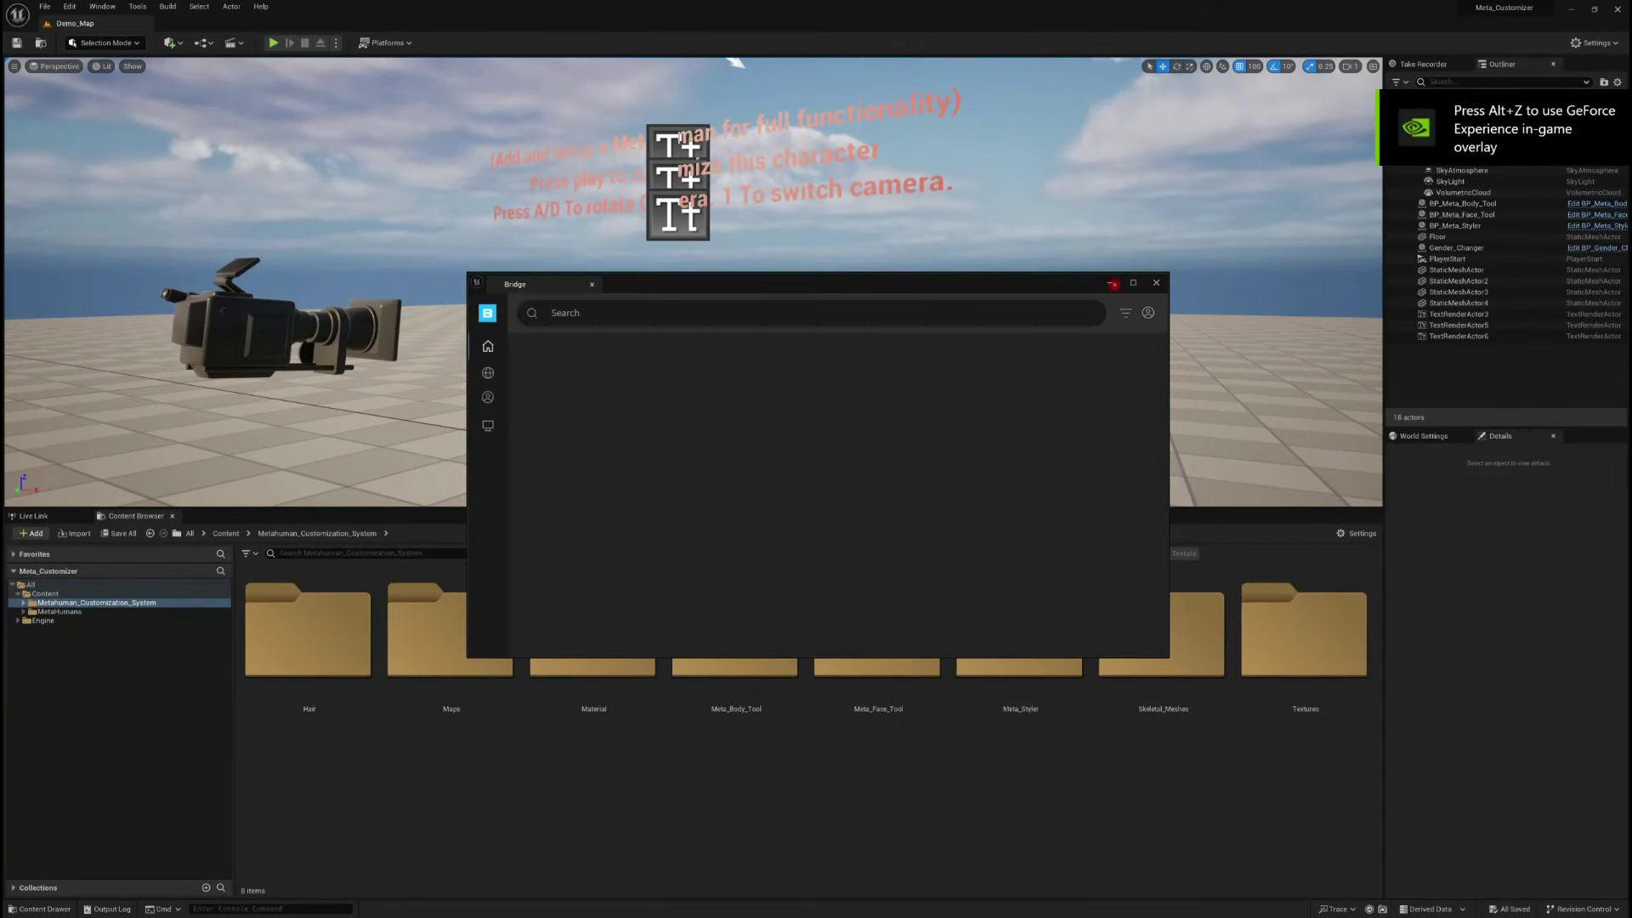
# Close Bridge and open BP_Hana from Content > MetaHumans > Hana in the Blueprint editor
pyautogui.click(1113, 284)
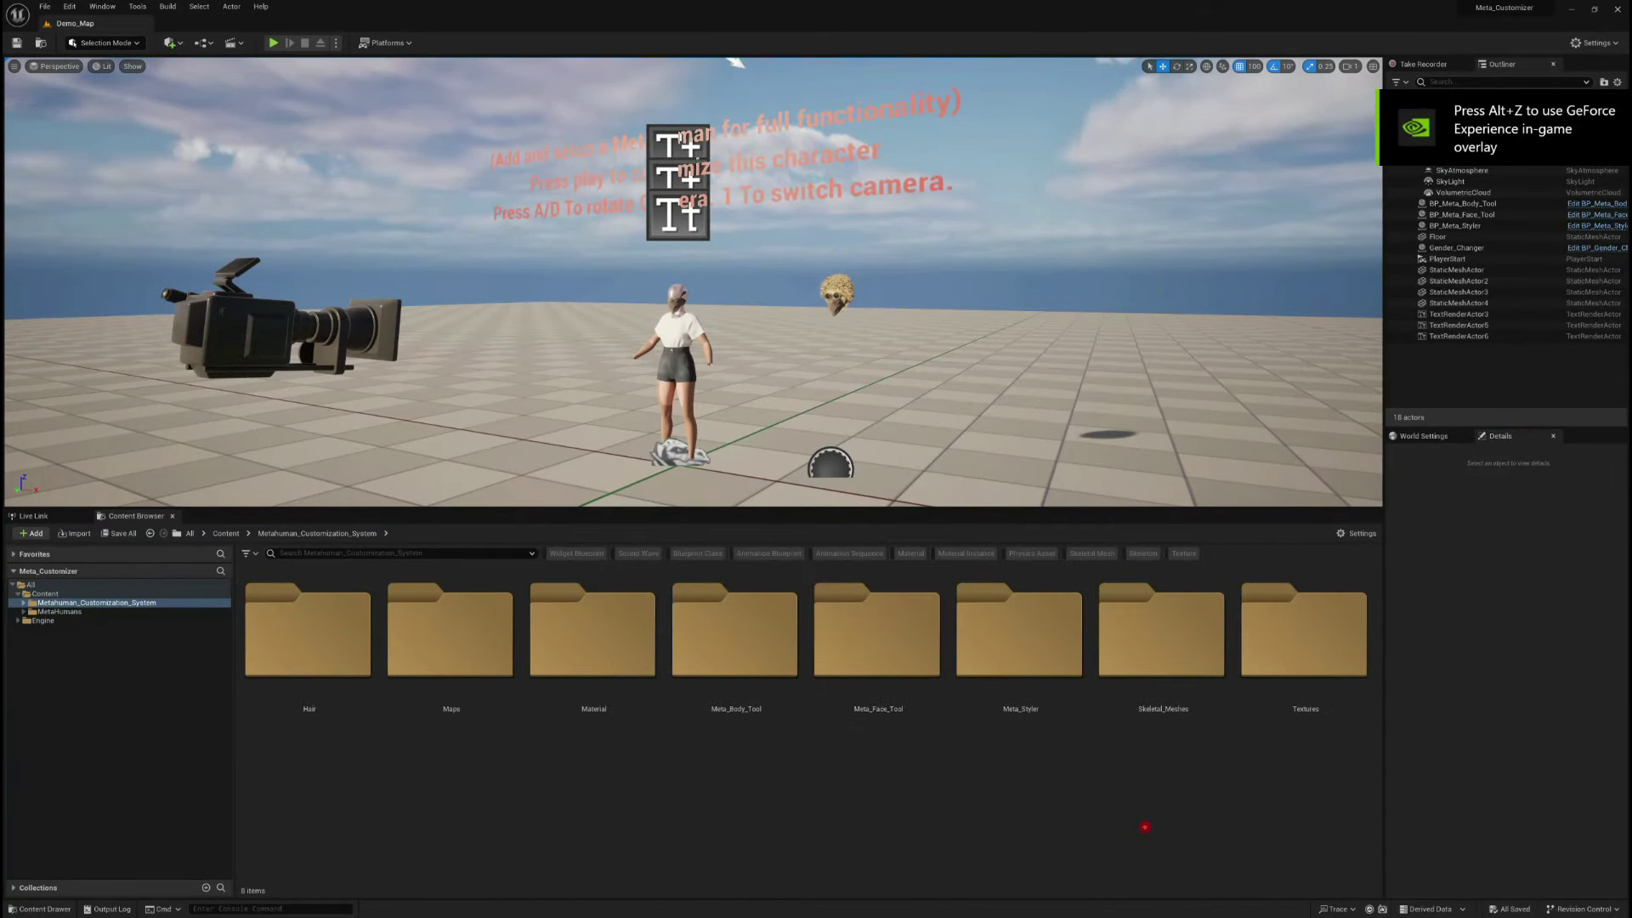
pyautogui.click(52, 611)
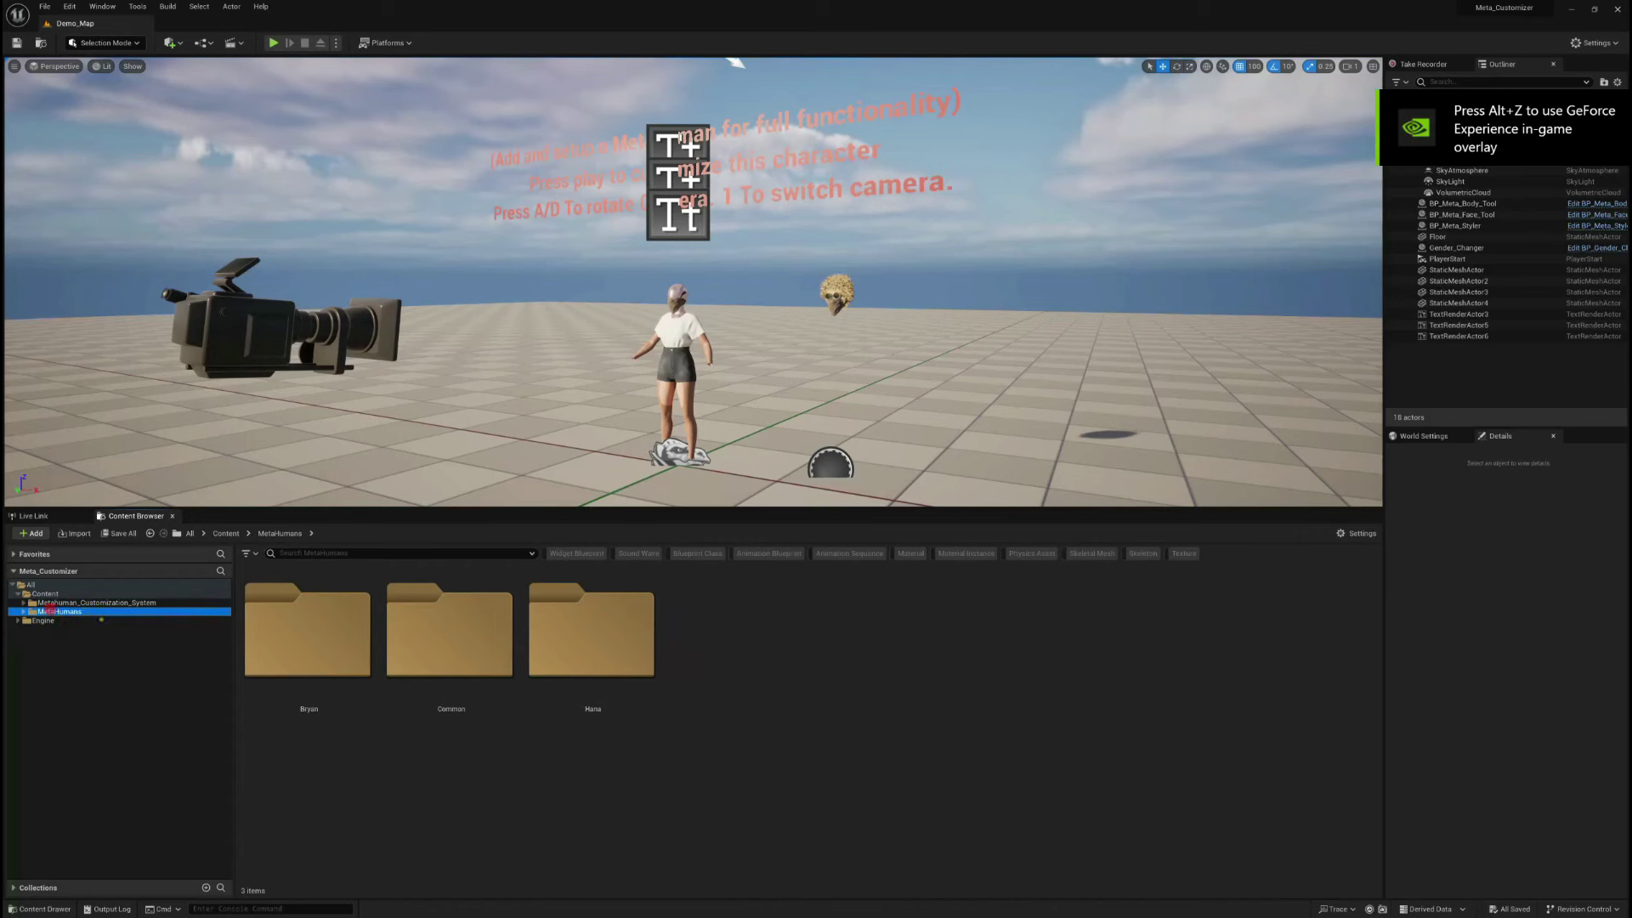
pyautogui.doubleClick(596, 631)
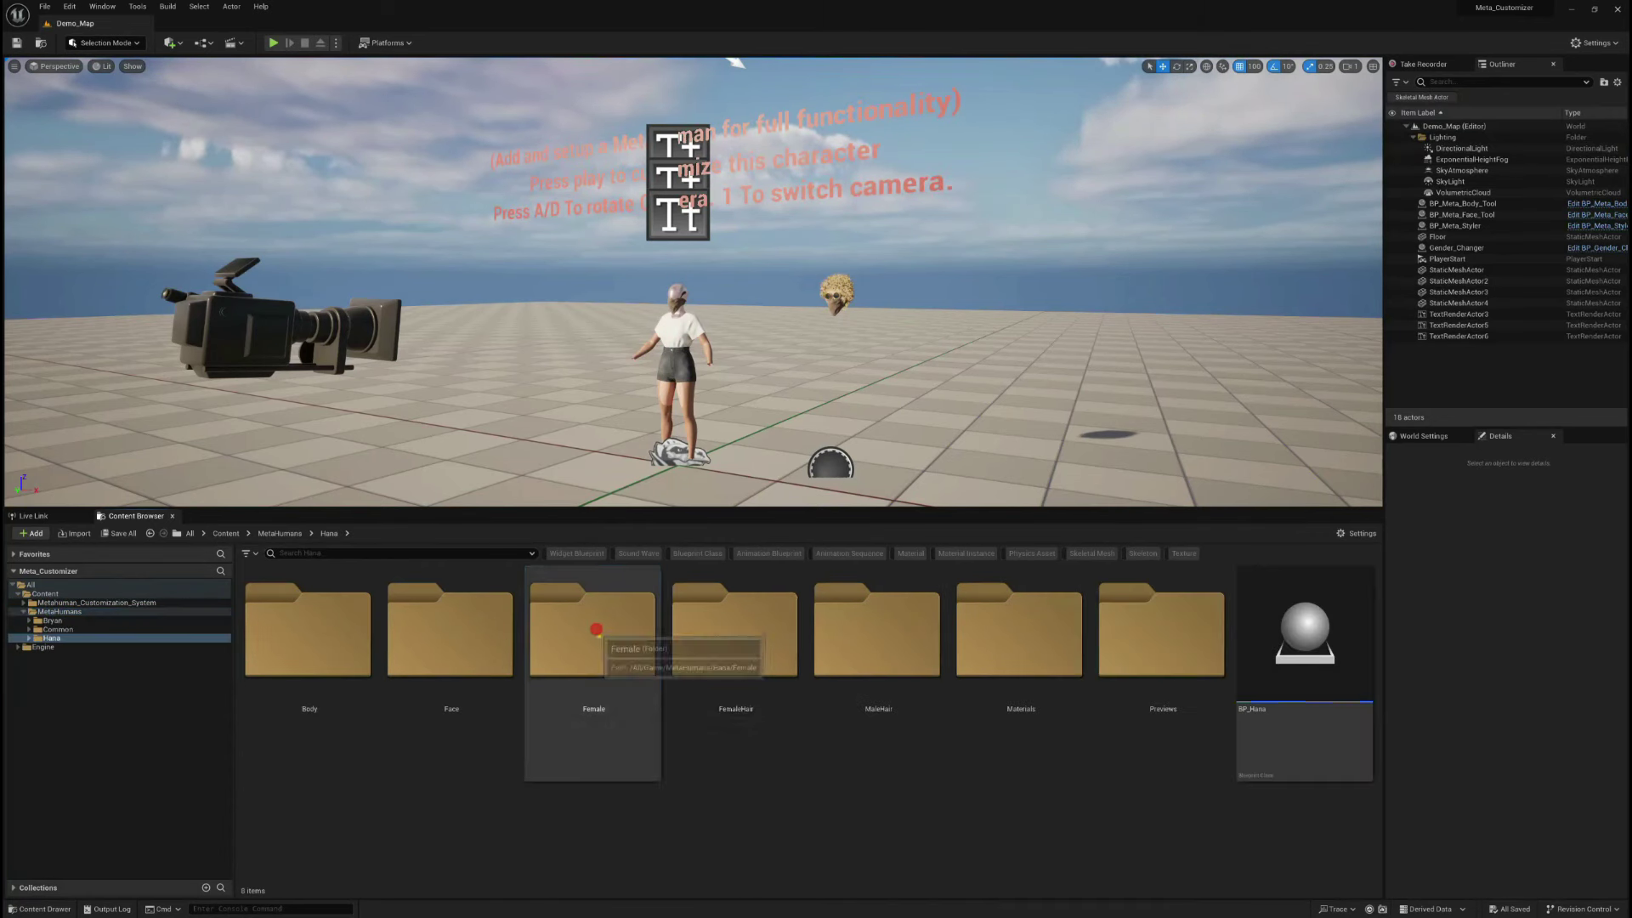
pyautogui.click(1282, 669)
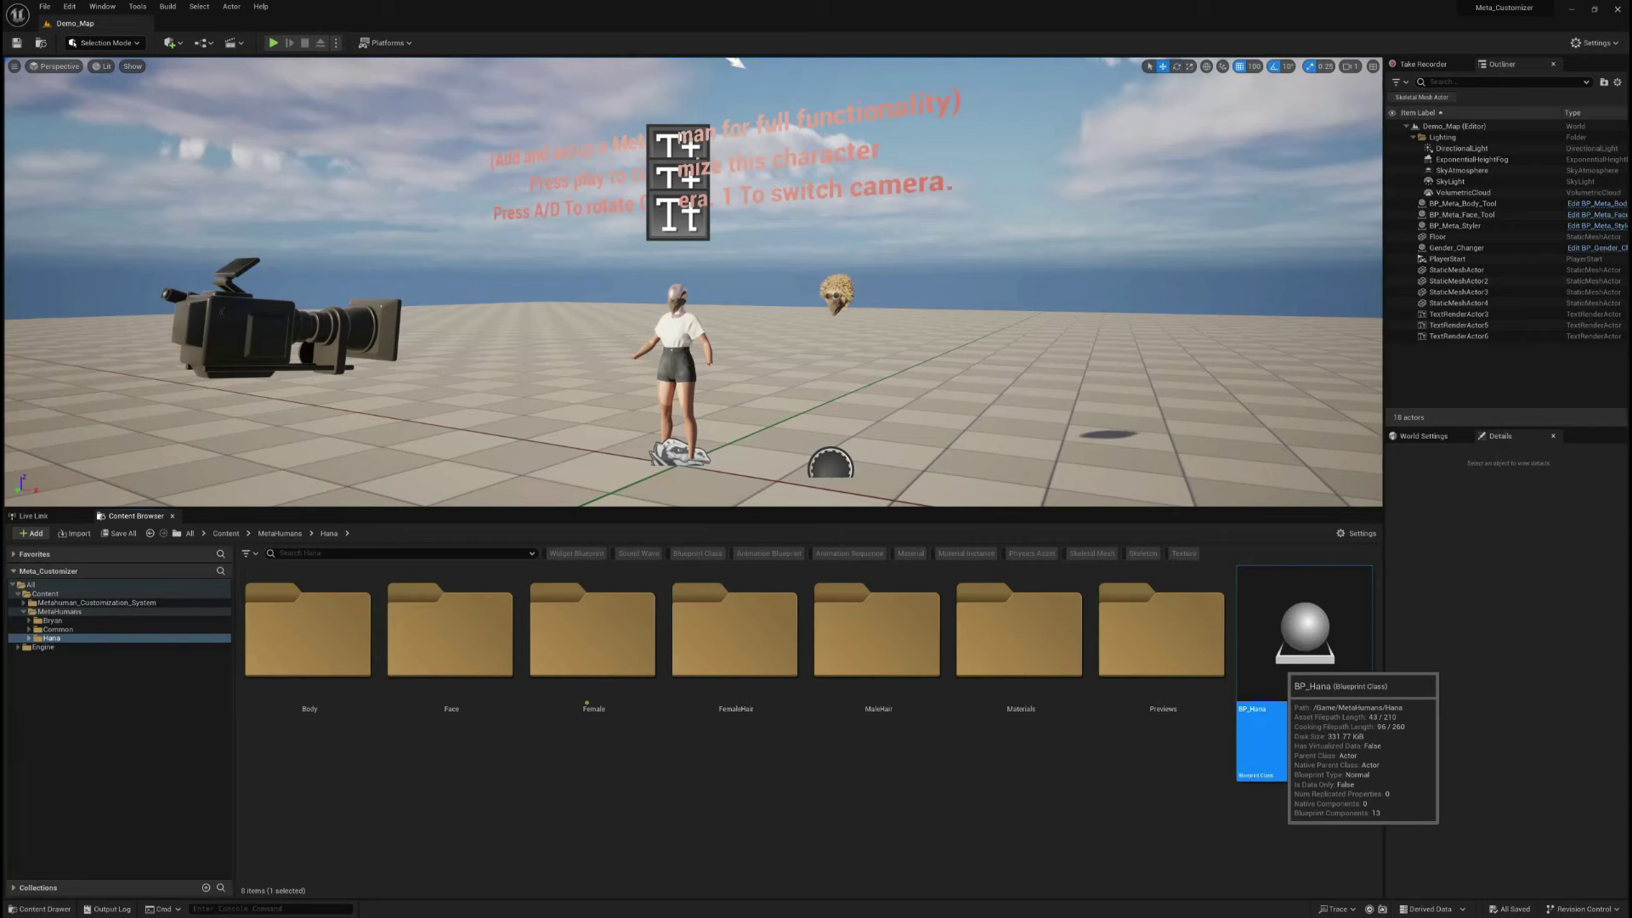
pyautogui.doubleClick(1282, 669)
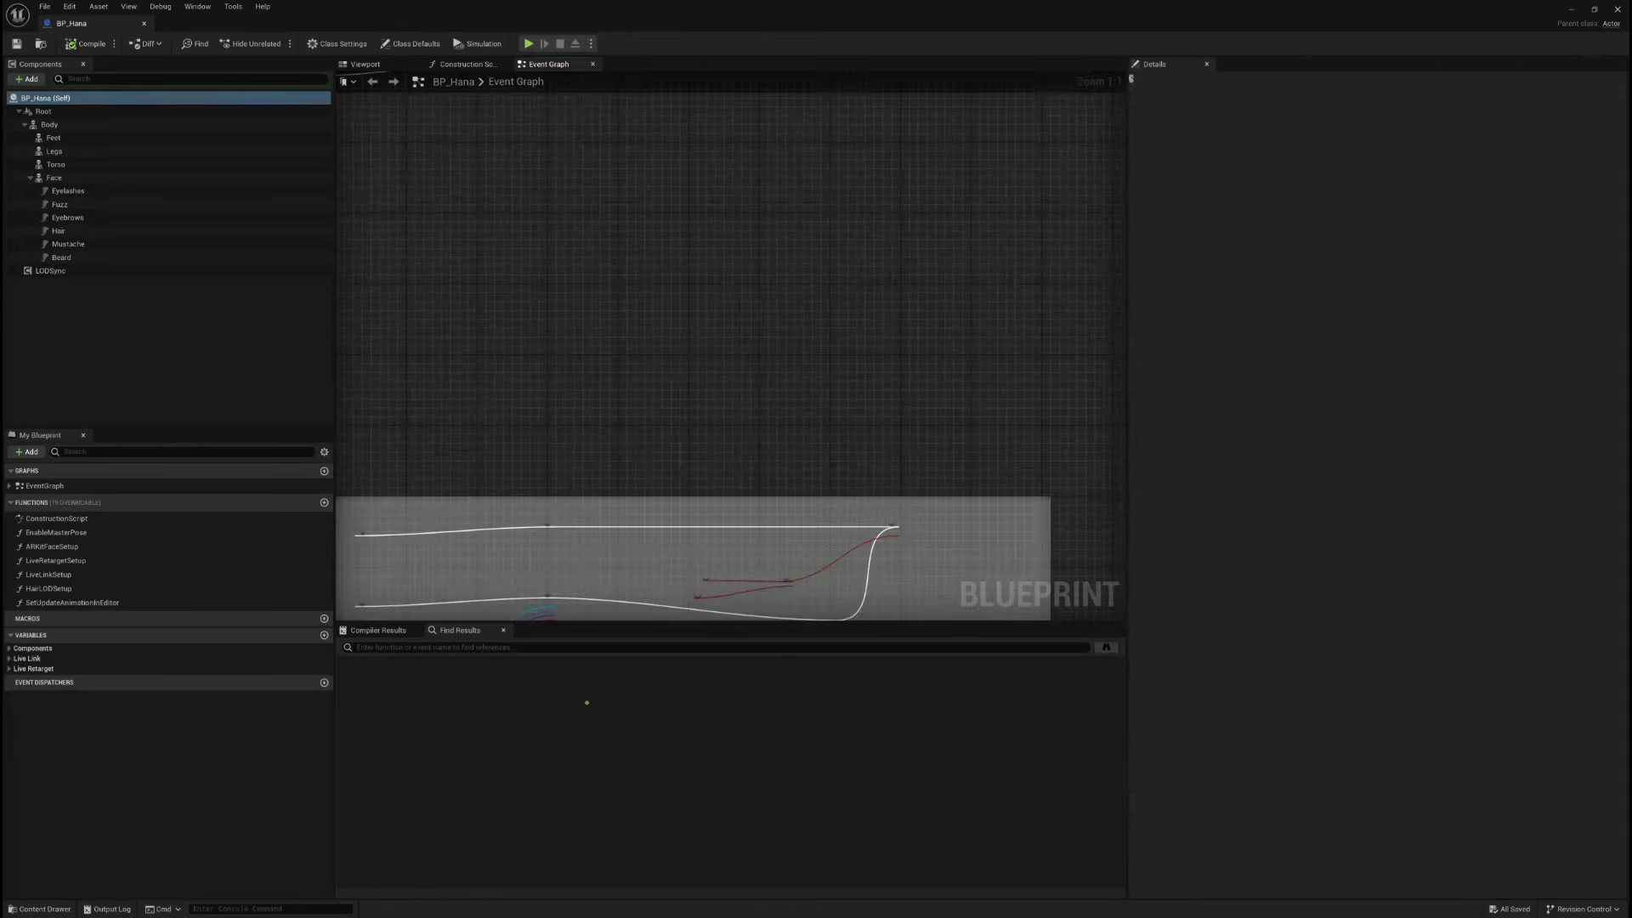
# Show BP_Hana's Viewport and zoom in and out on the Hana model
pyautogui.click(364, 65)
pyautogui.scroll(10, 731, 349)
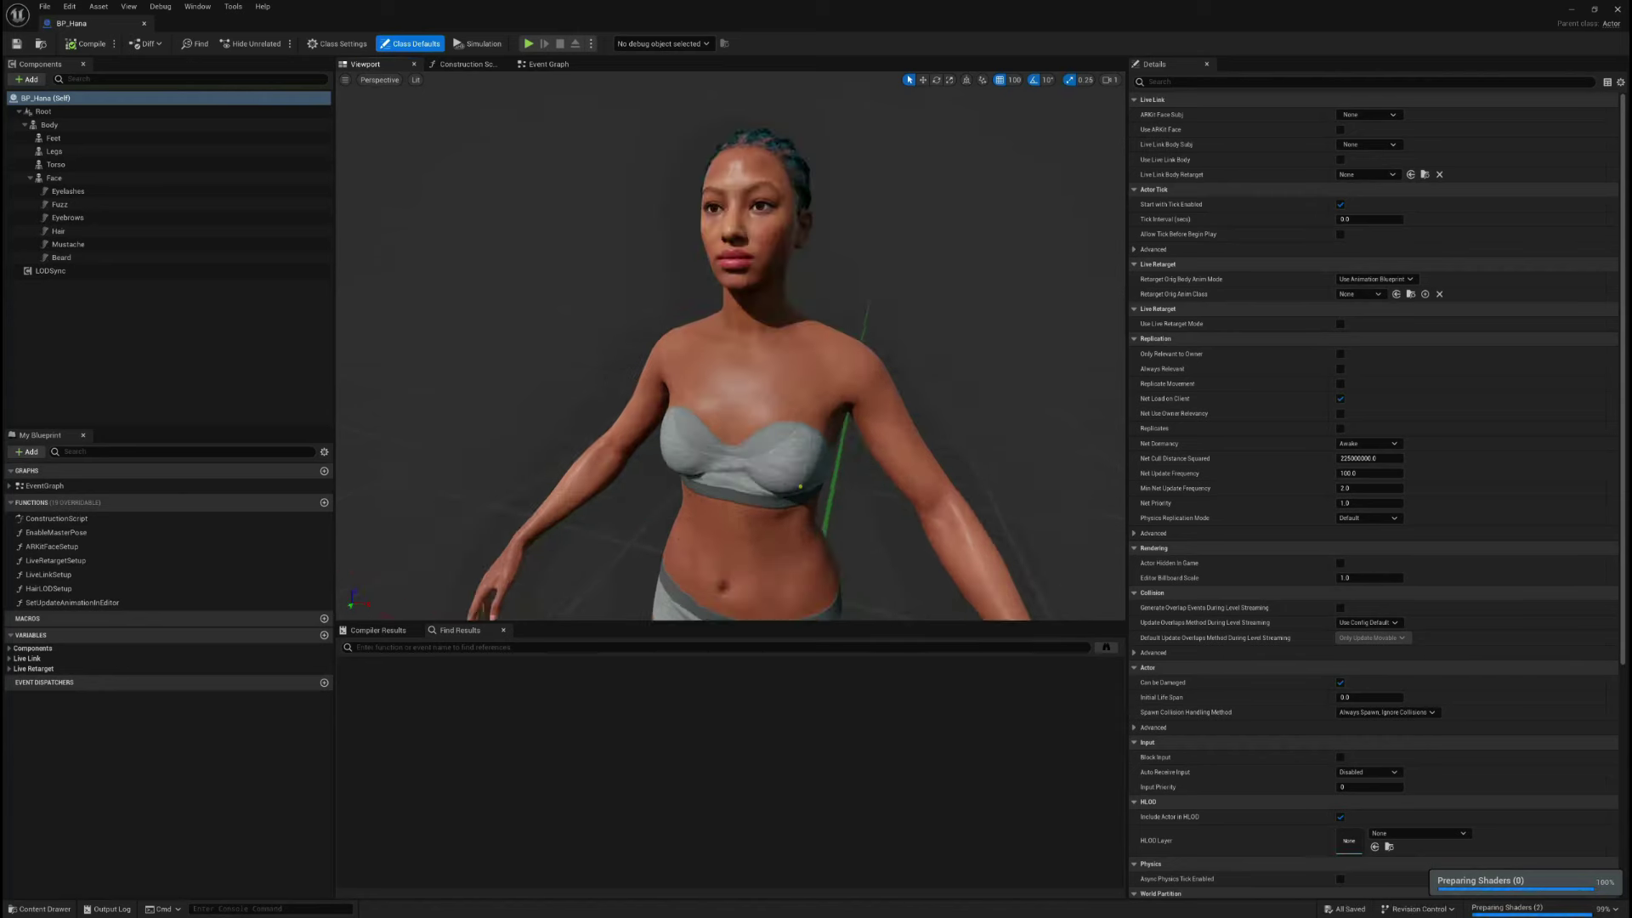
pyautogui.scroll(-5, 731, 349)
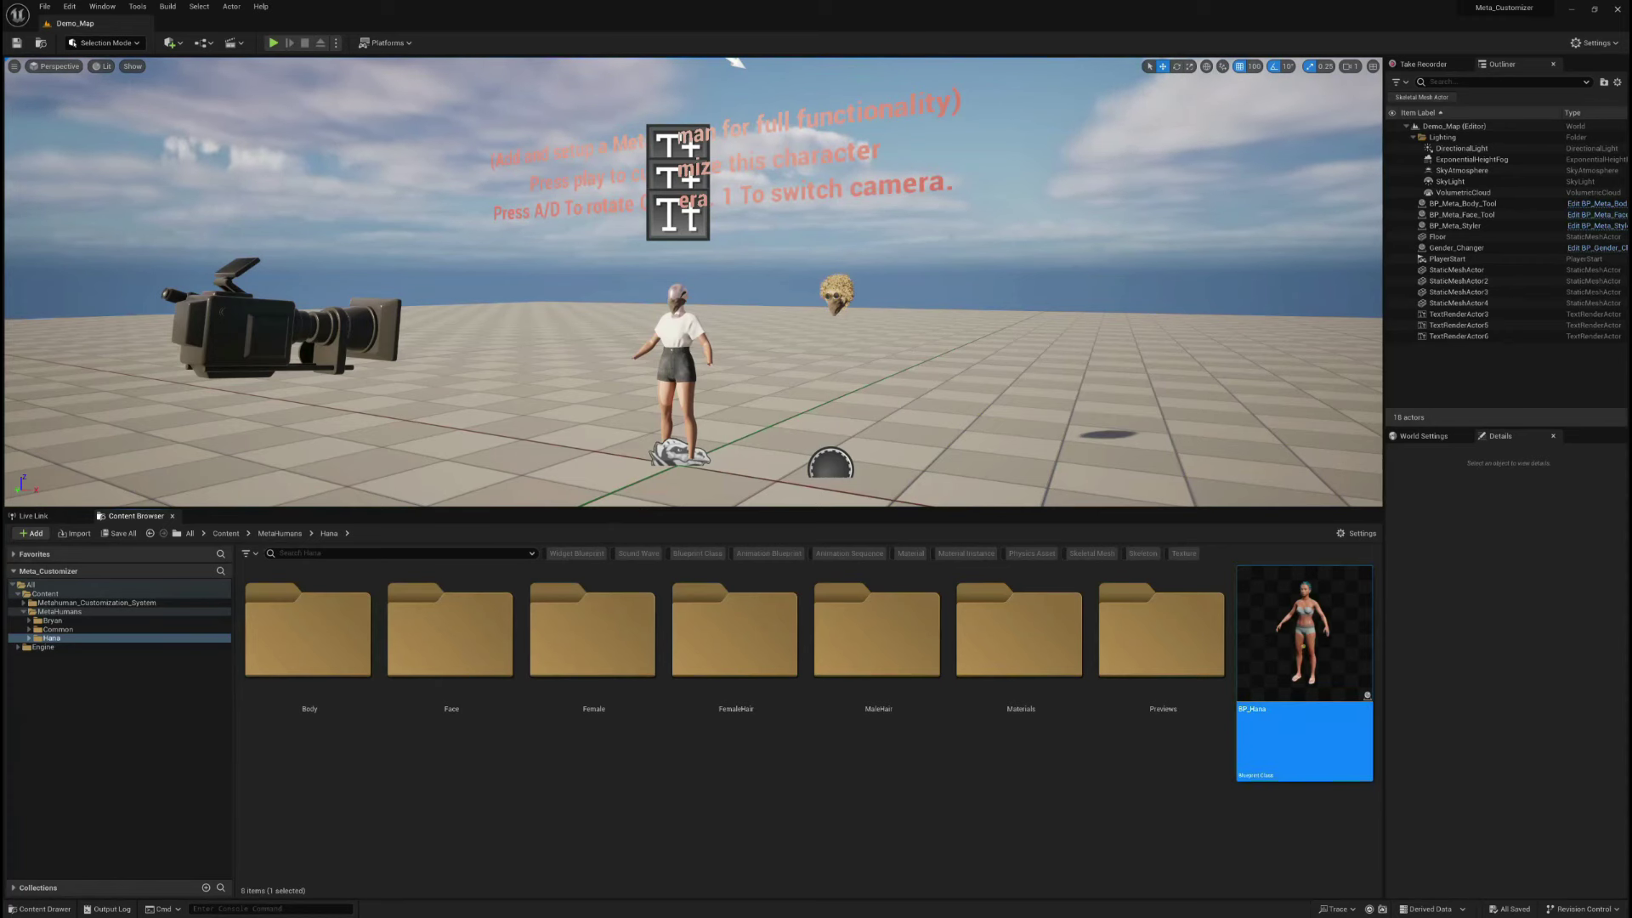
# Play the level fullscreen and adjust the character's Upper Body Size and Height sliders
pyautogui.moveTo(1298, 627)
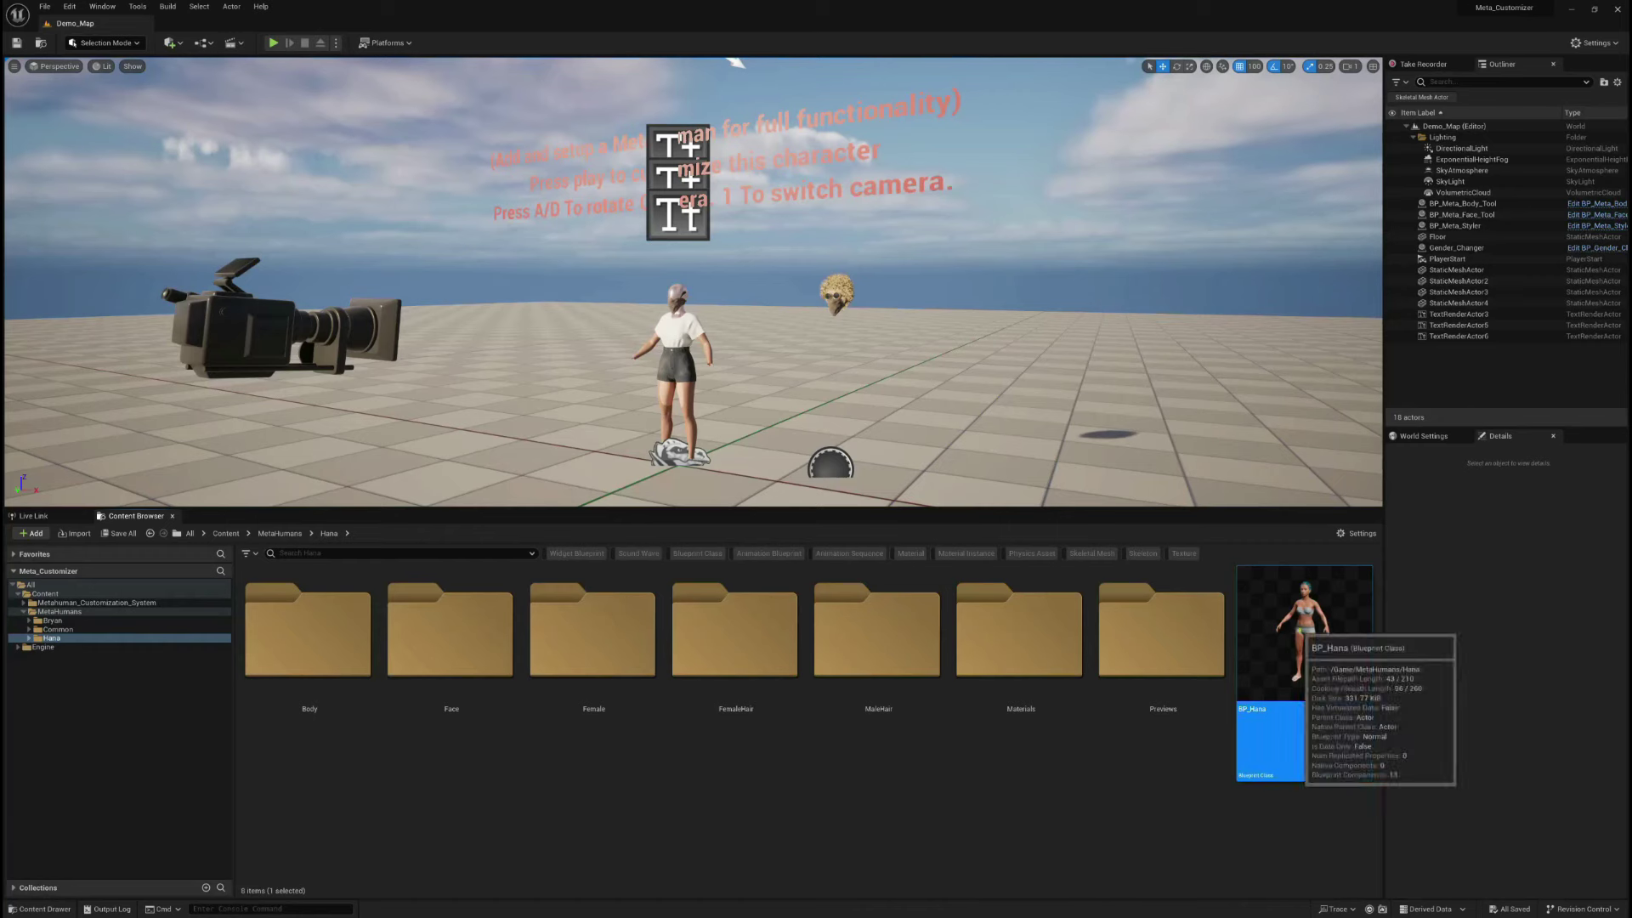
pyautogui.hotkey('alt', 'p')
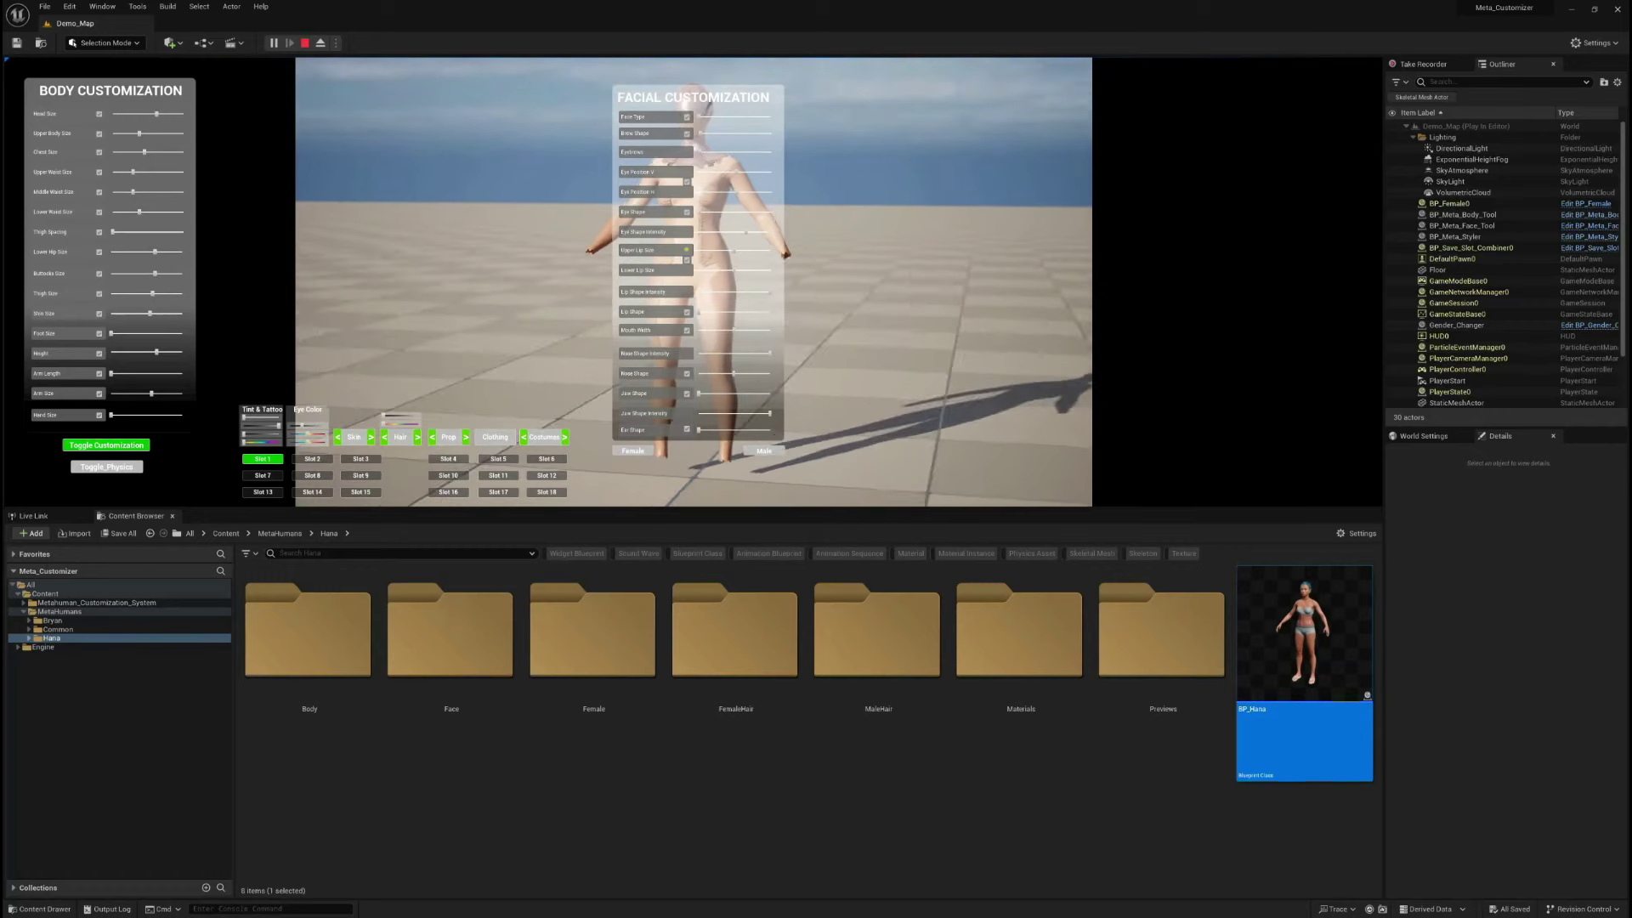
pyautogui.press('F11')
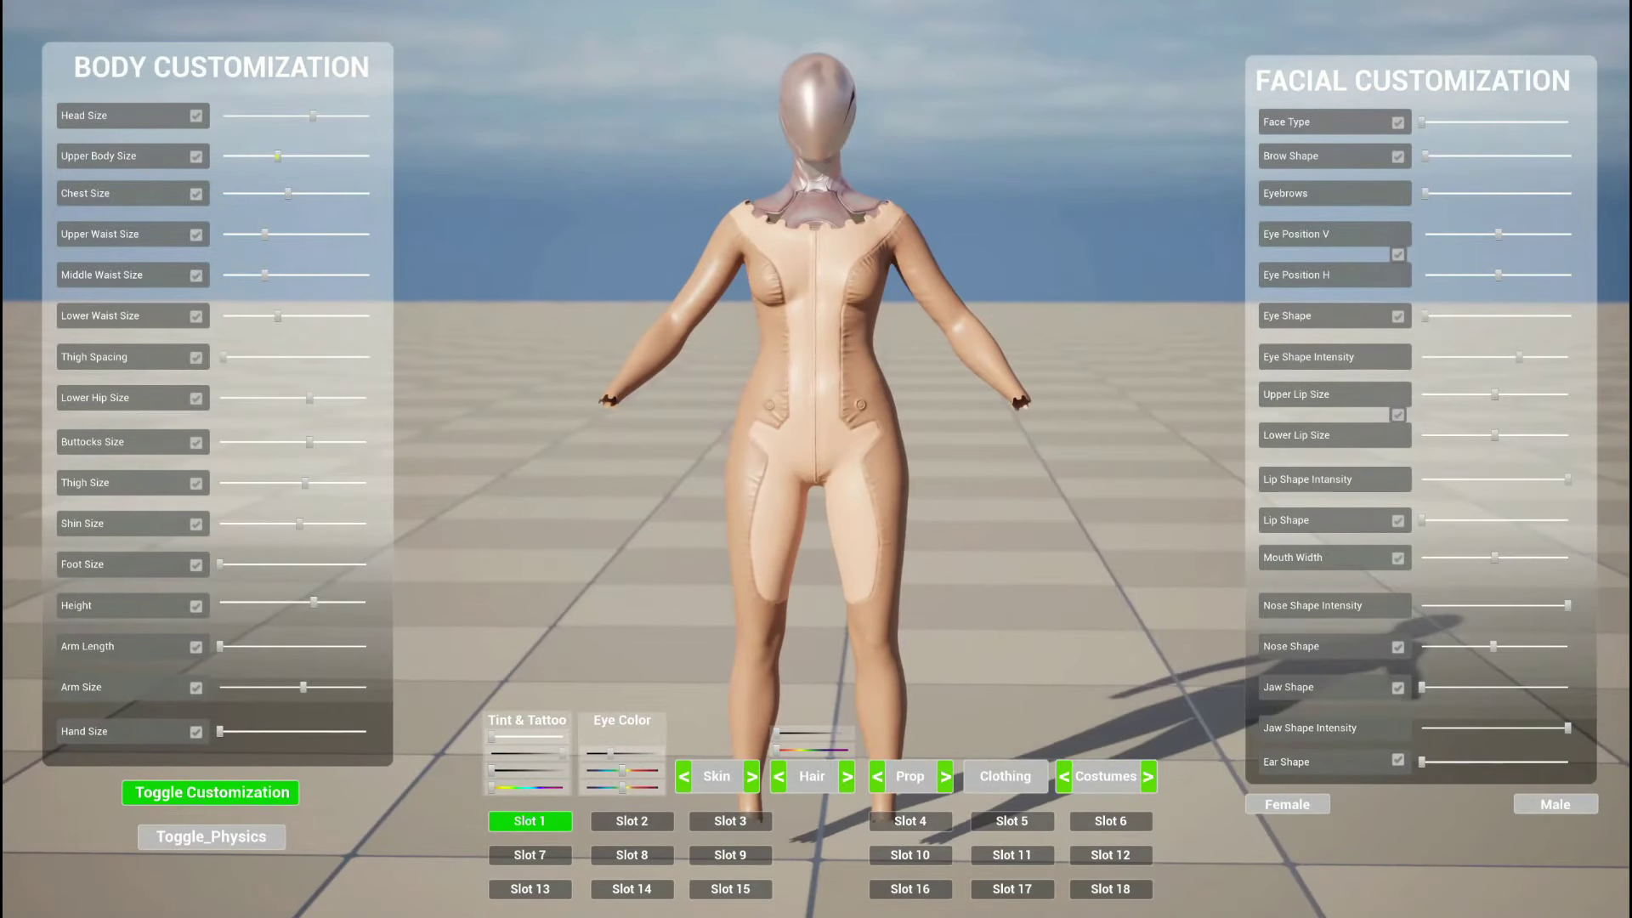
pyautogui.moveTo(278, 156); pyautogui.dragTo(307, 193)
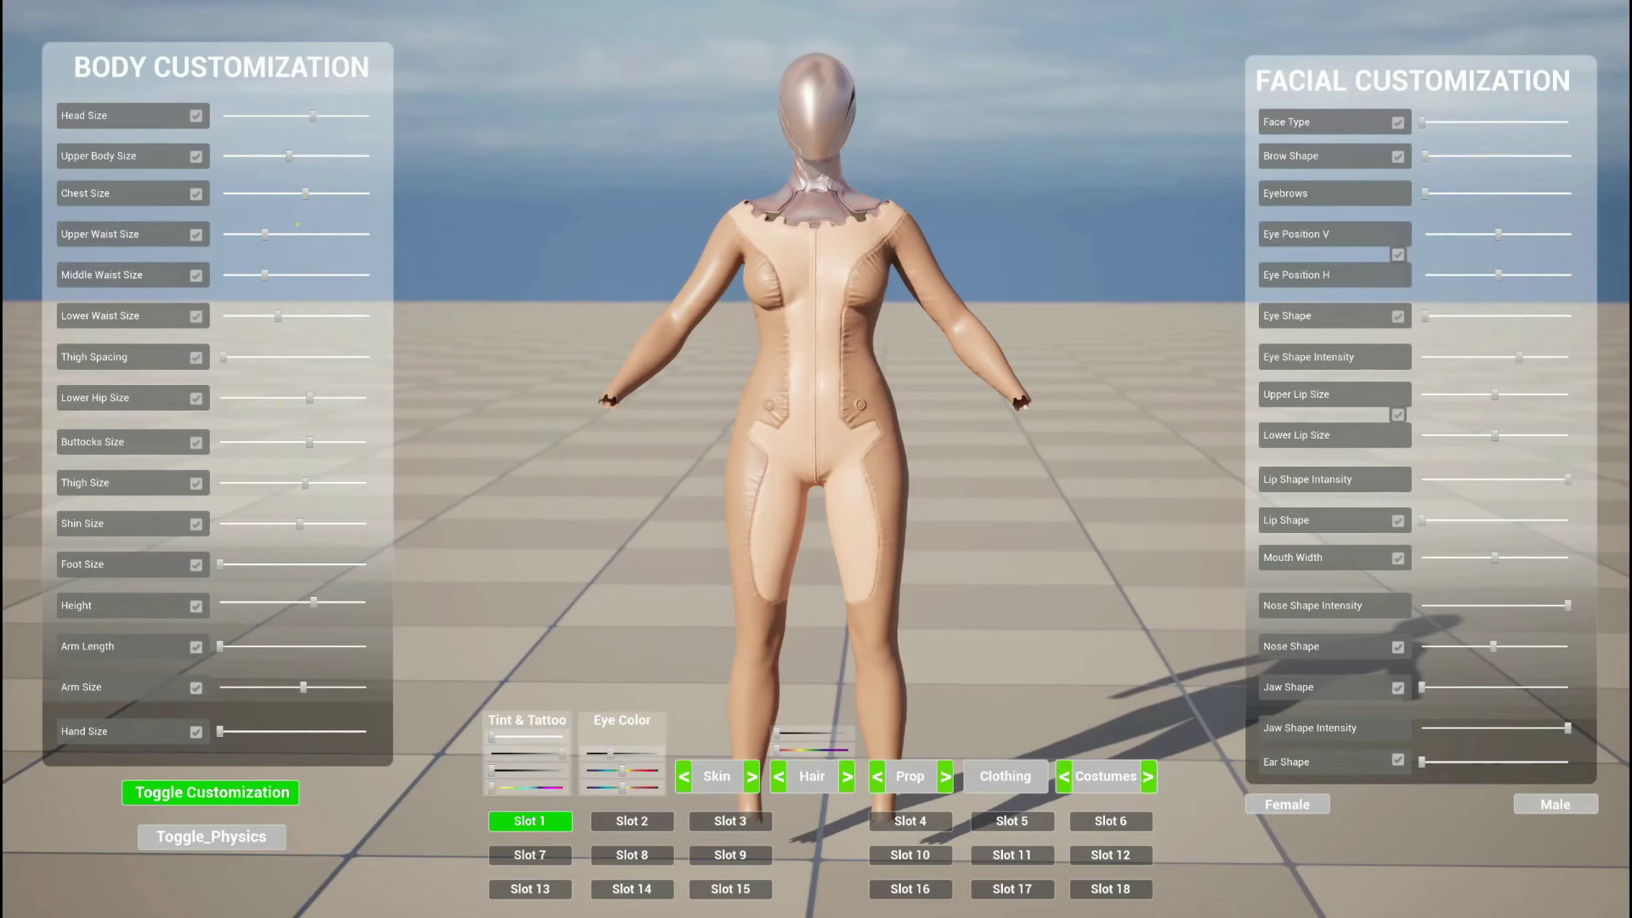
pyautogui.moveTo(316, 604)
pyautogui.mouseDown()
pyautogui.moveTo(340, 603)
pyautogui.moveTo(289, 603)
pyautogui.mouseUp()
# Stop playing, exit fullscreen, and pull the level camera back for a wider view
pyautogui.press('Escape')
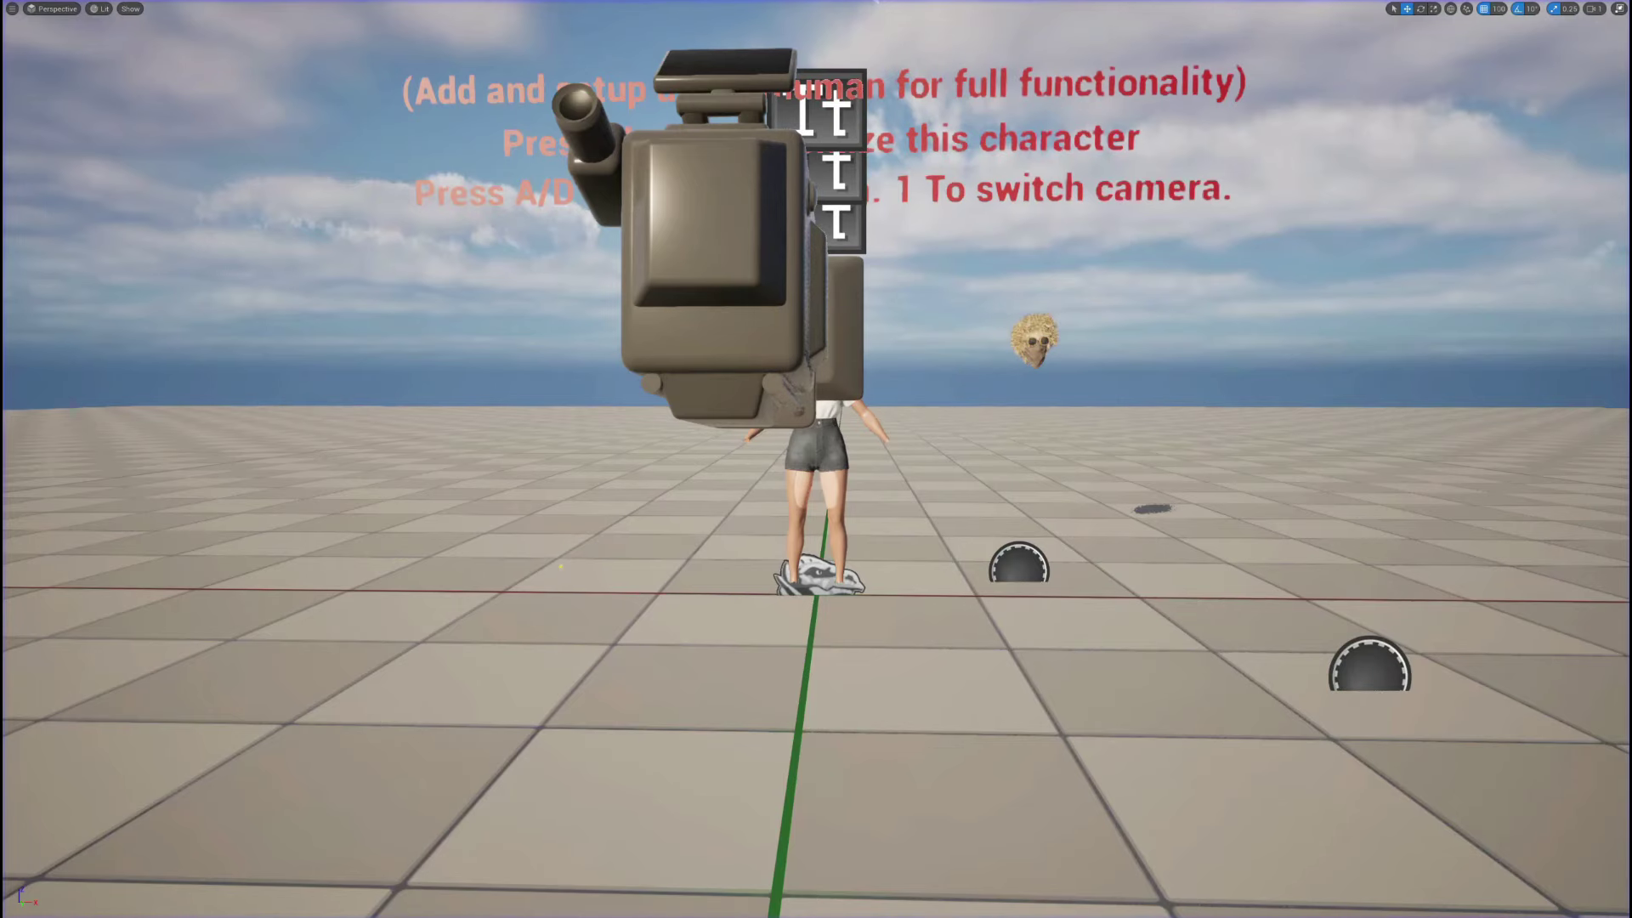
pyautogui.press('F11')
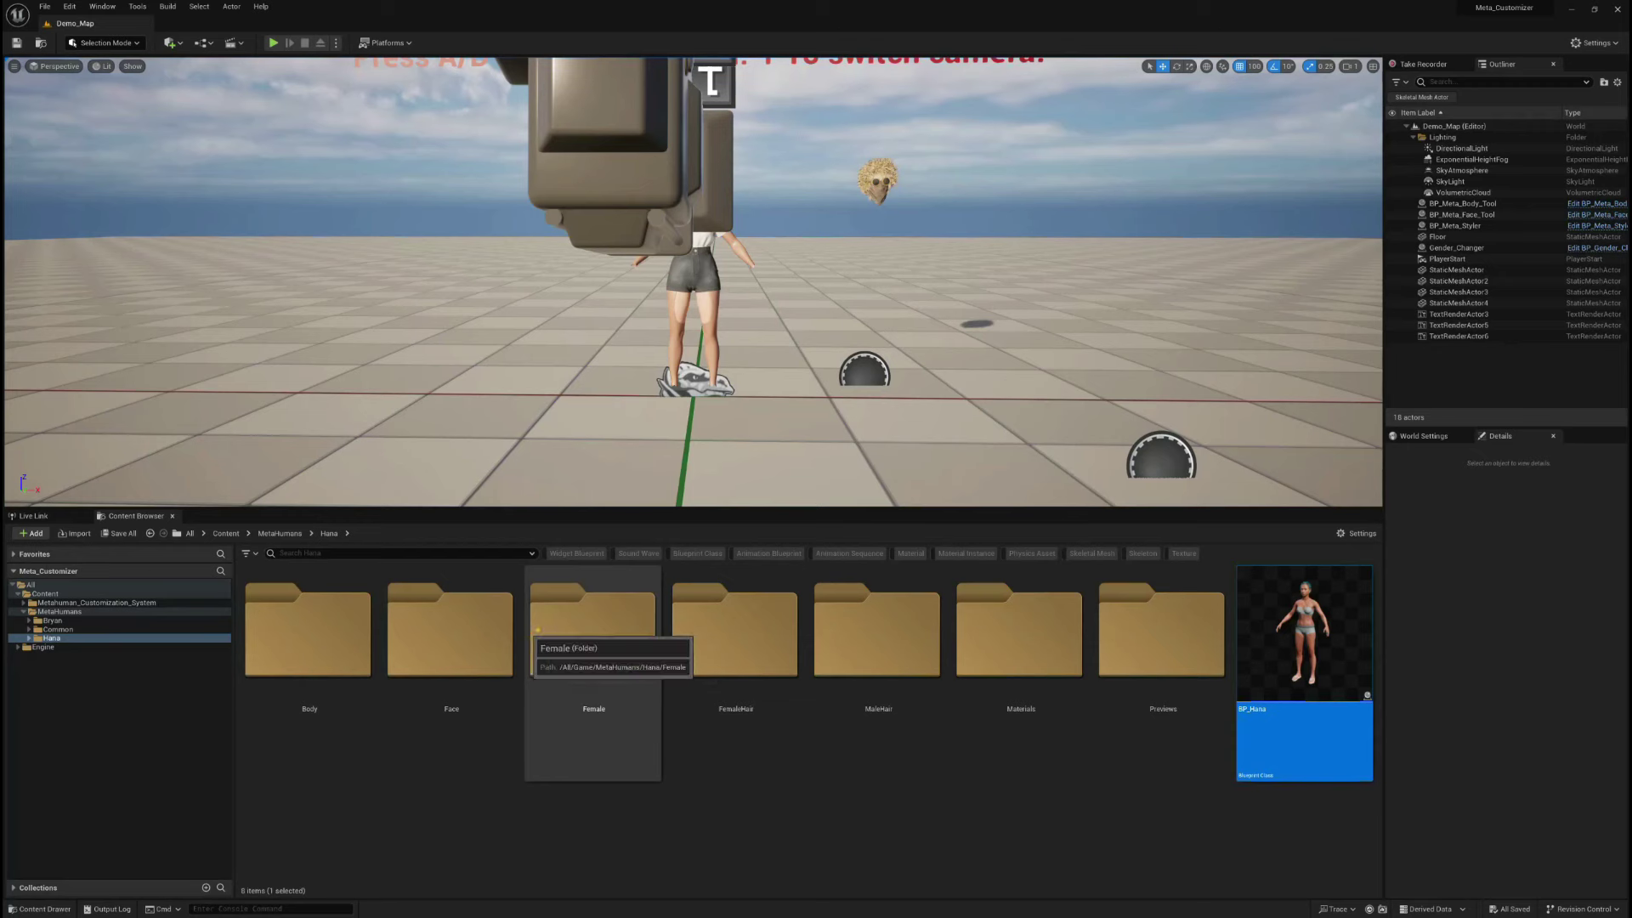
pyautogui.moveTo(692, 280); pyautogui.dragTo(676, 281, button='right')
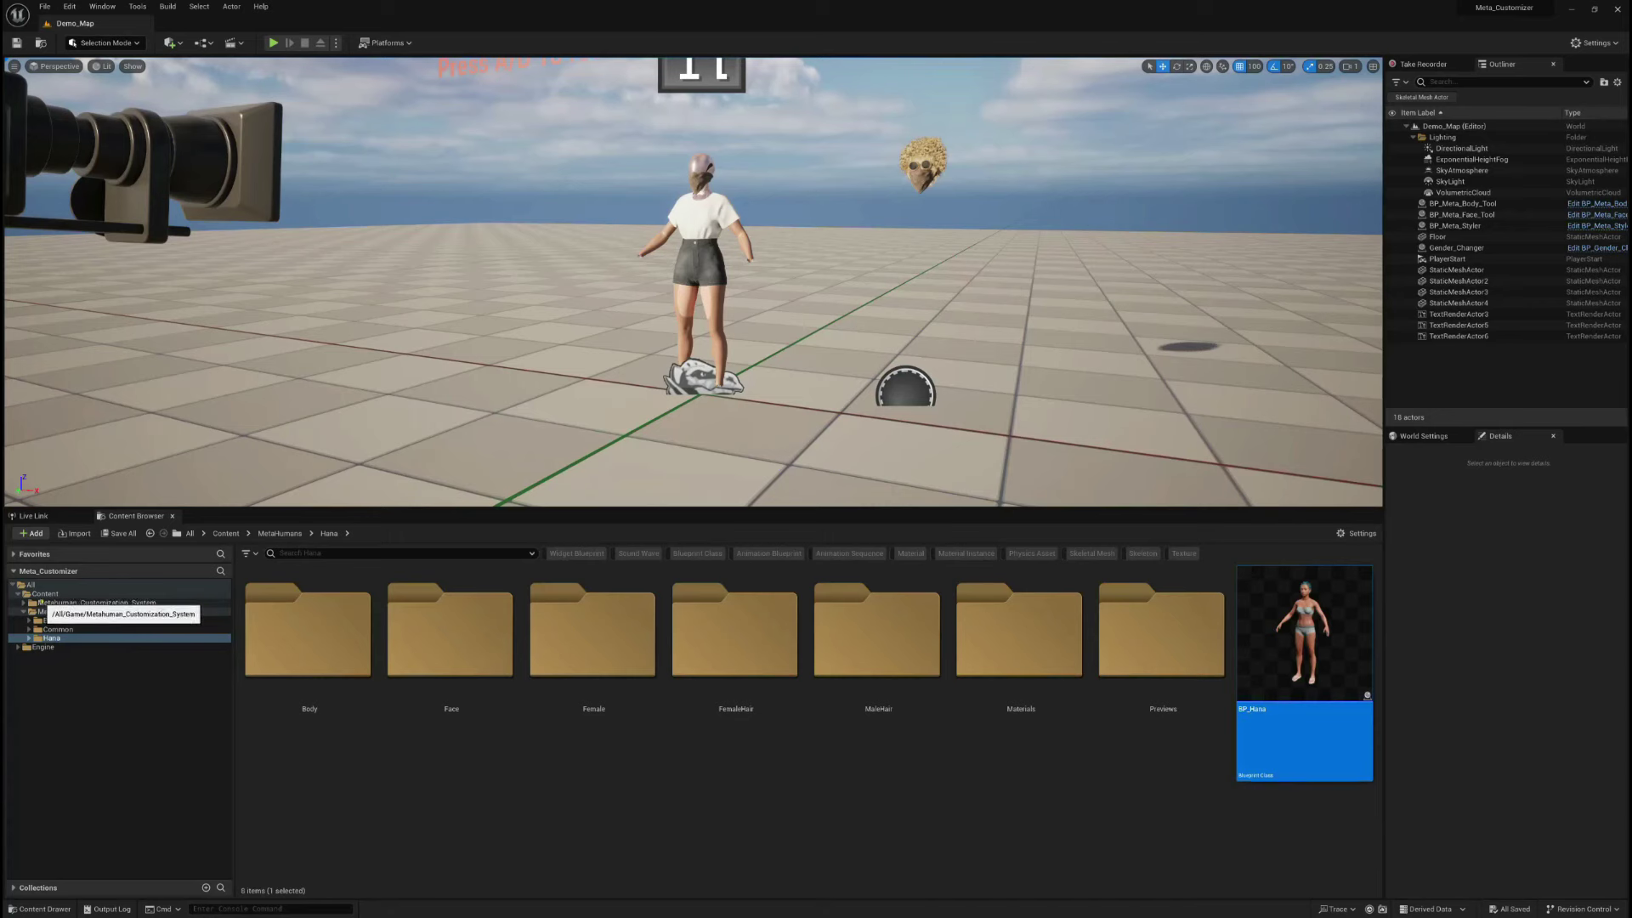
# Expand Metahuman_Customization_System, open its Maps folder, and select Demo_Map
pyautogui.doubleClick(119, 603)
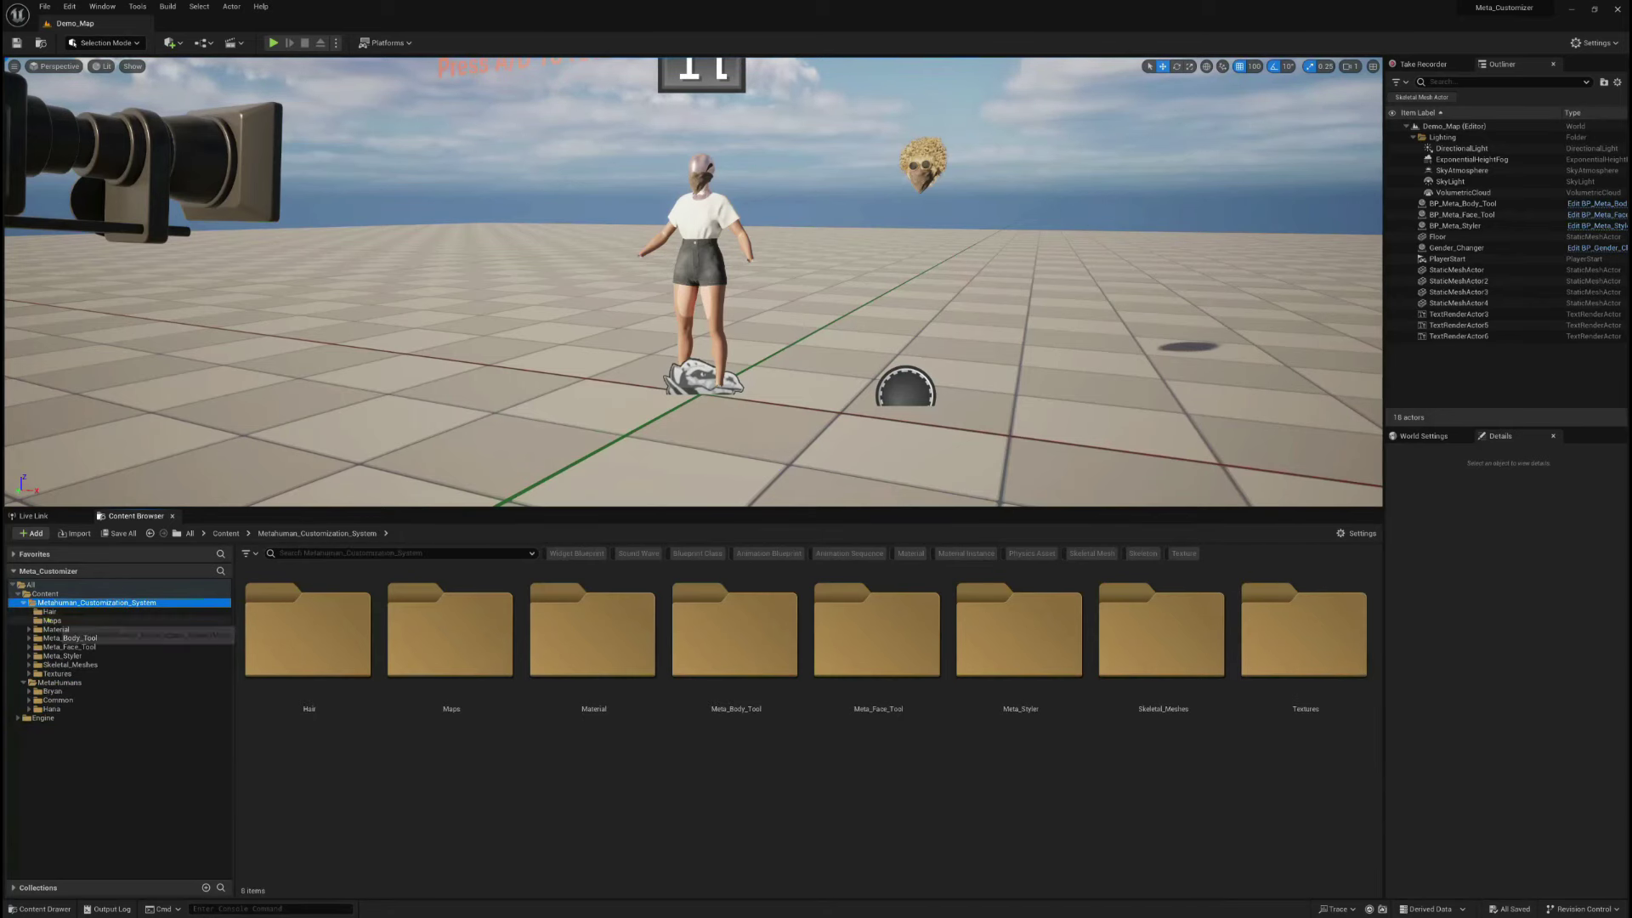
pyautogui.click(52, 620)
pyautogui.click(297, 655)
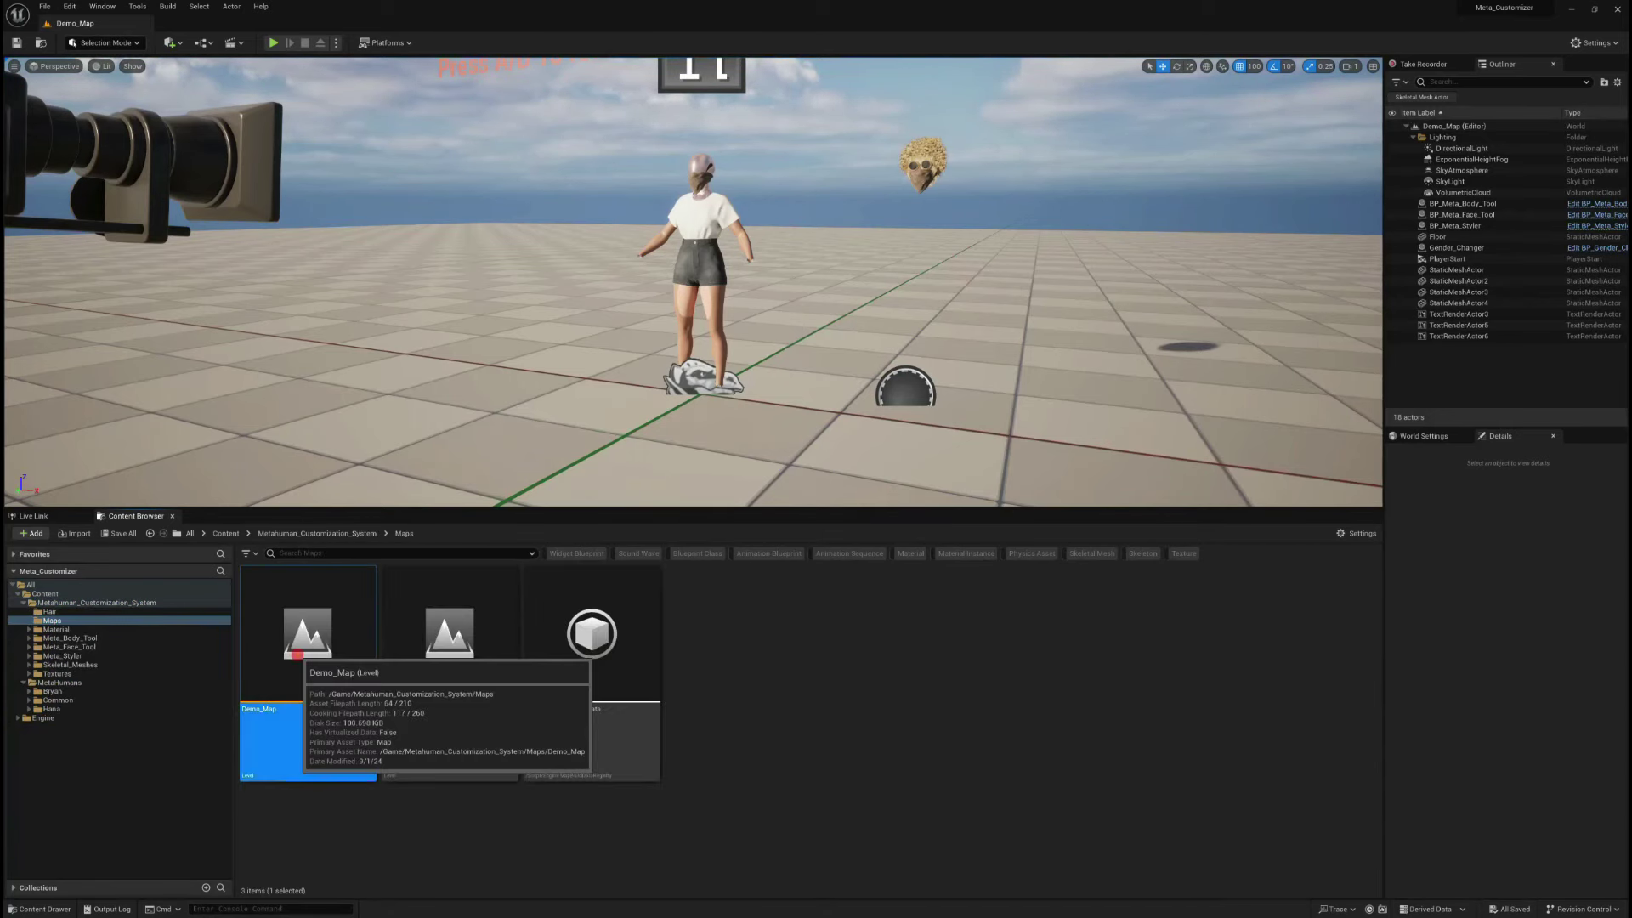
pyautogui.moveTo(714, 318)
pyautogui.mouseDown(button='right')
pyautogui.moveTo(680, 323)
pyautogui.moveTo(697, 314)
pyautogui.moveTo(697, 255)
pyautogui.moveTo(678, 330)
pyautogui.moveTo(680, 306)
pyautogui.moveTo(721, 333)
pyautogui.mouseUp(button='right')
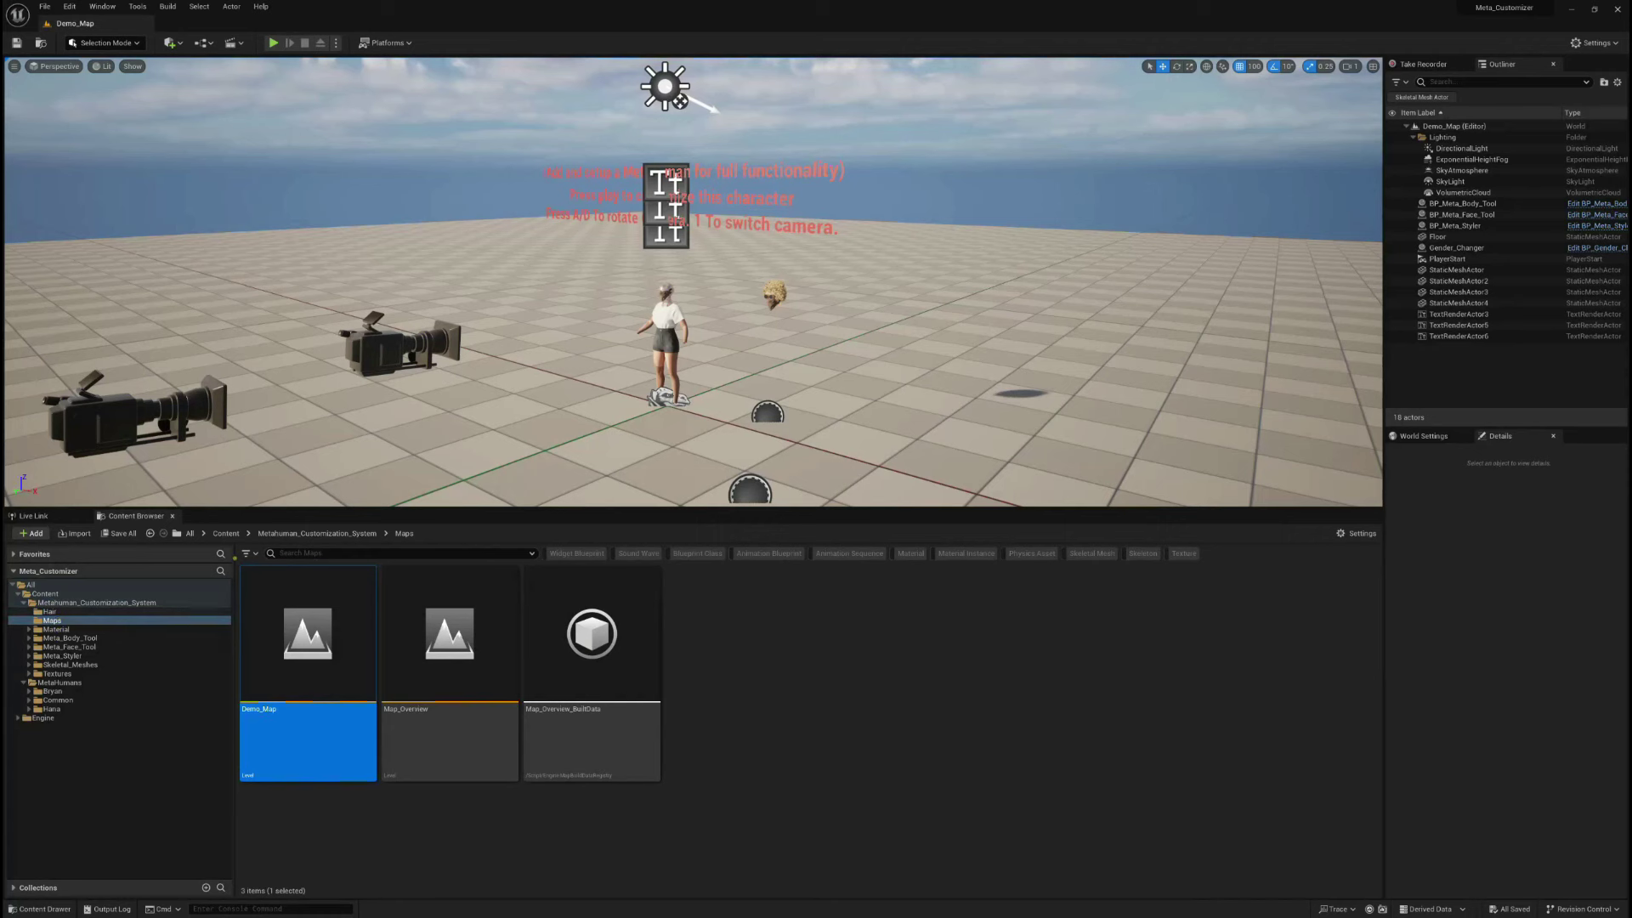
# Go to Meta_Body_Tool > Animations and try the Animation Blueprint type filter
pyautogui.click(79, 638)
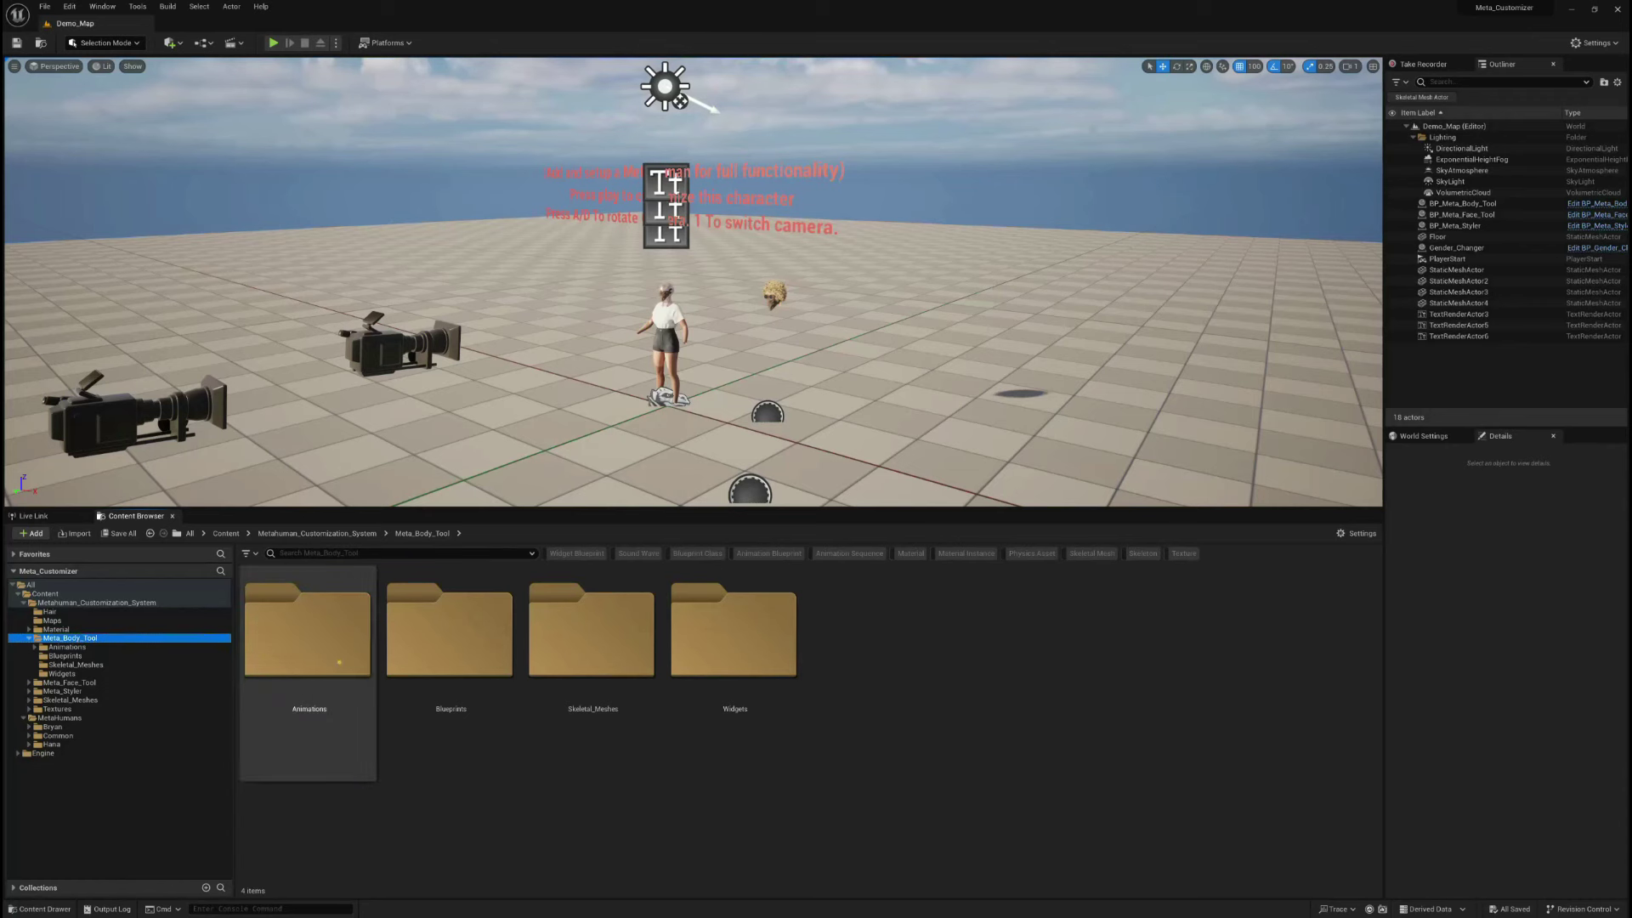
pyautogui.doubleClick(303, 643)
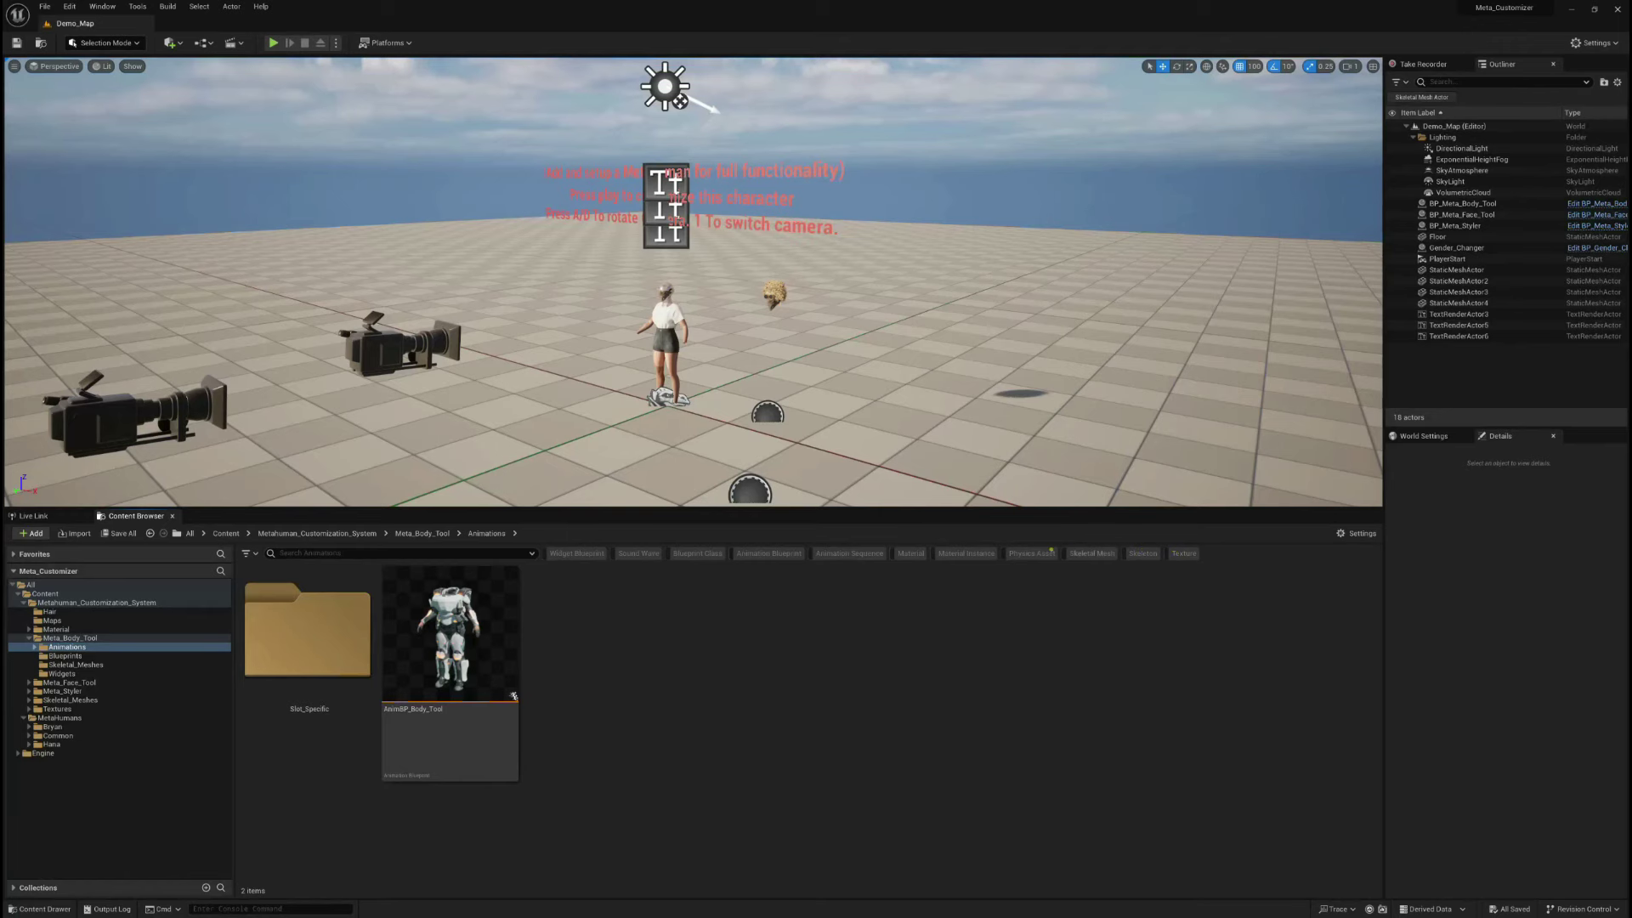
pyautogui.click(789, 554)
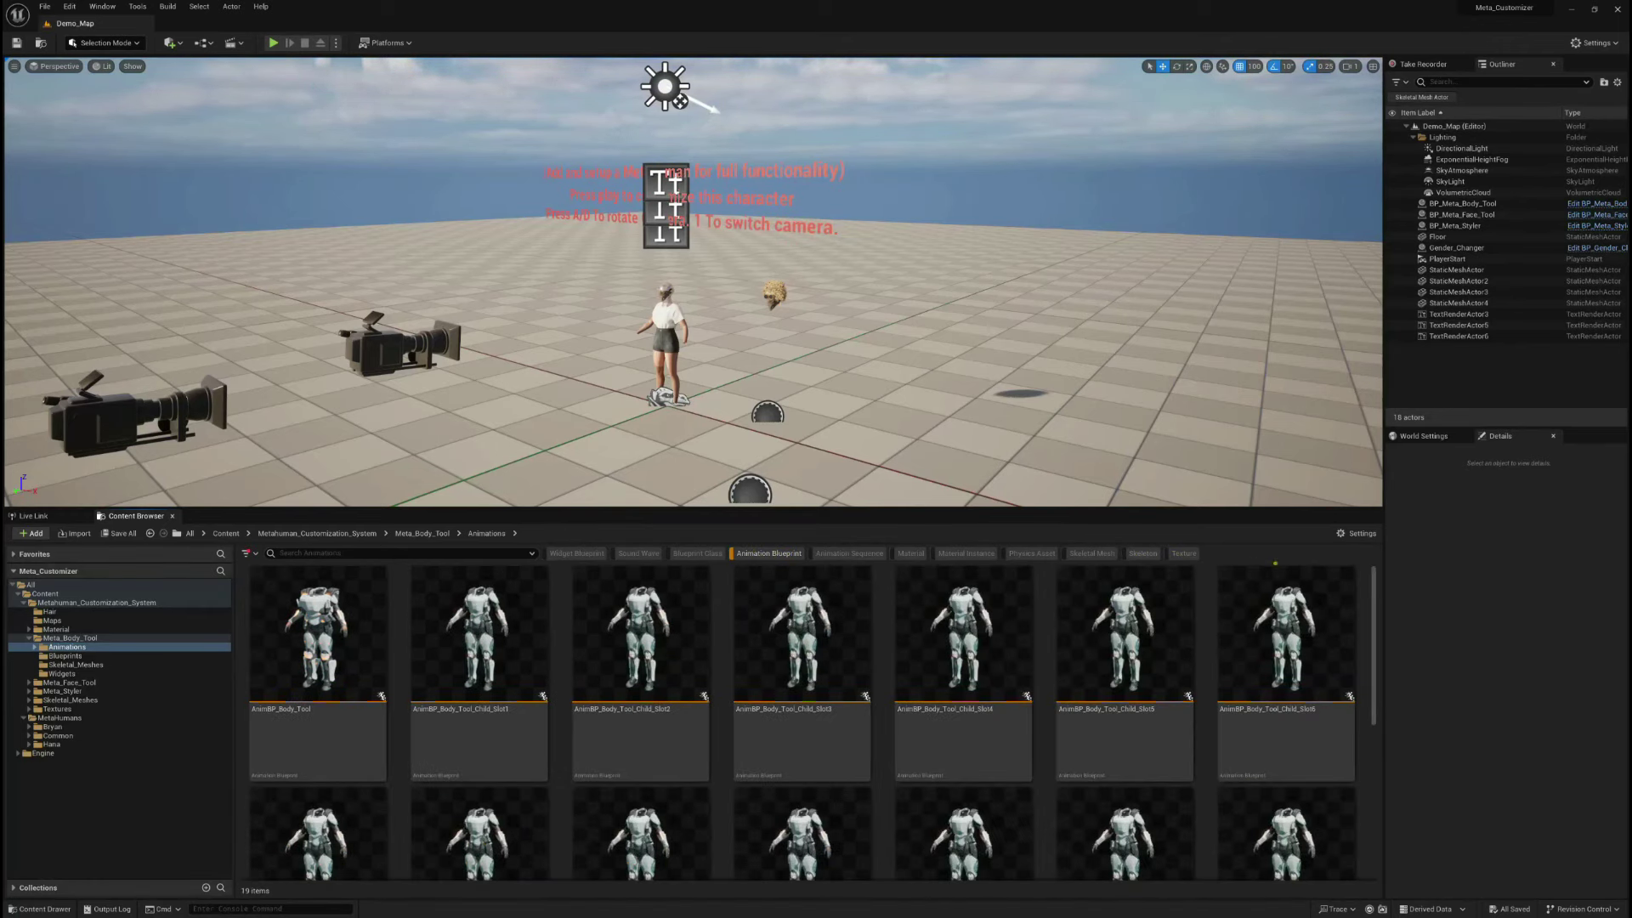
pyautogui.rightClick(1237, 553)
pyautogui.rightClick(1215, 551)
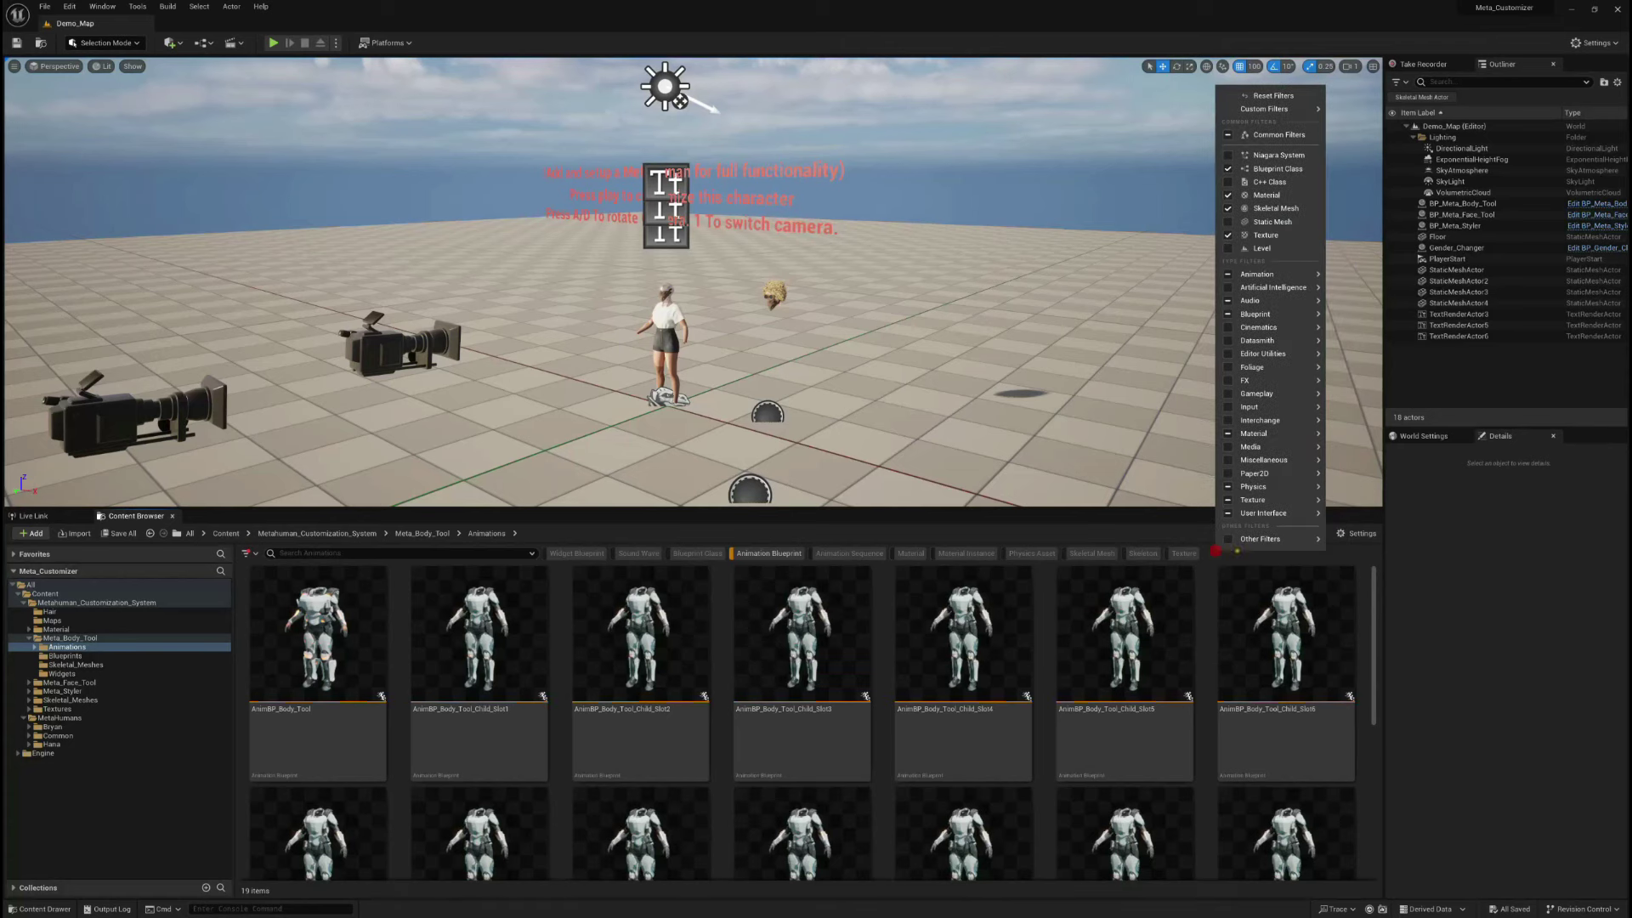
pyautogui.rightClick(1199, 572)
pyautogui.rightClick(1204, 595)
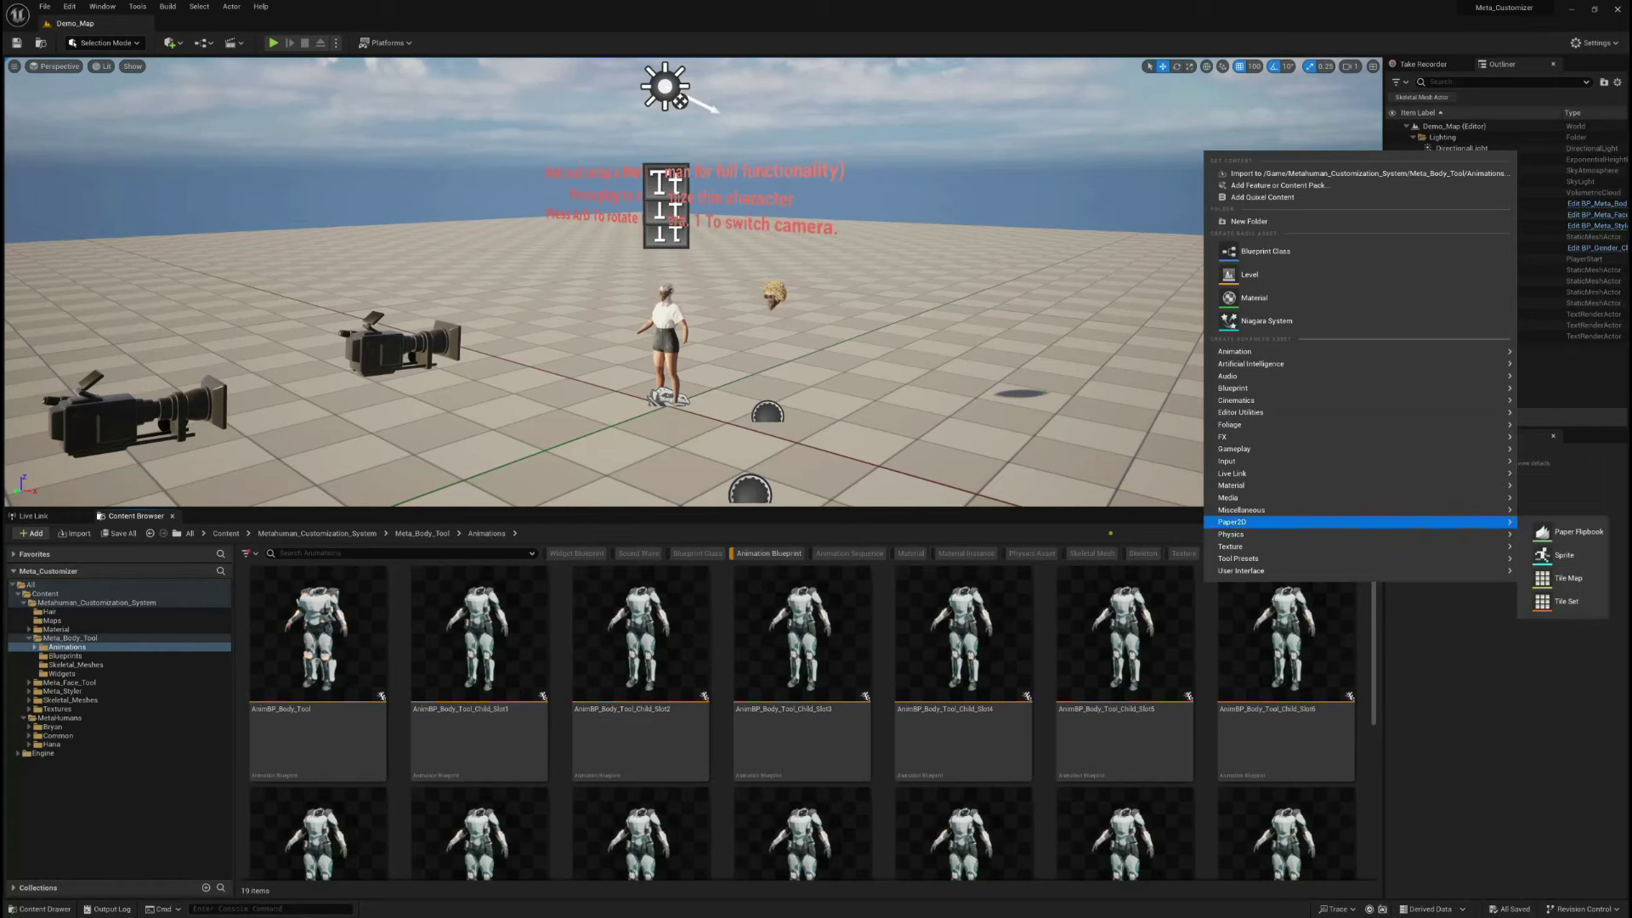
pyautogui.click(1109, 534)
# Clear the common, Animation, Audio, Material, Physics and User Interface asset type filters
pyautogui.rightClick(1247, 551)
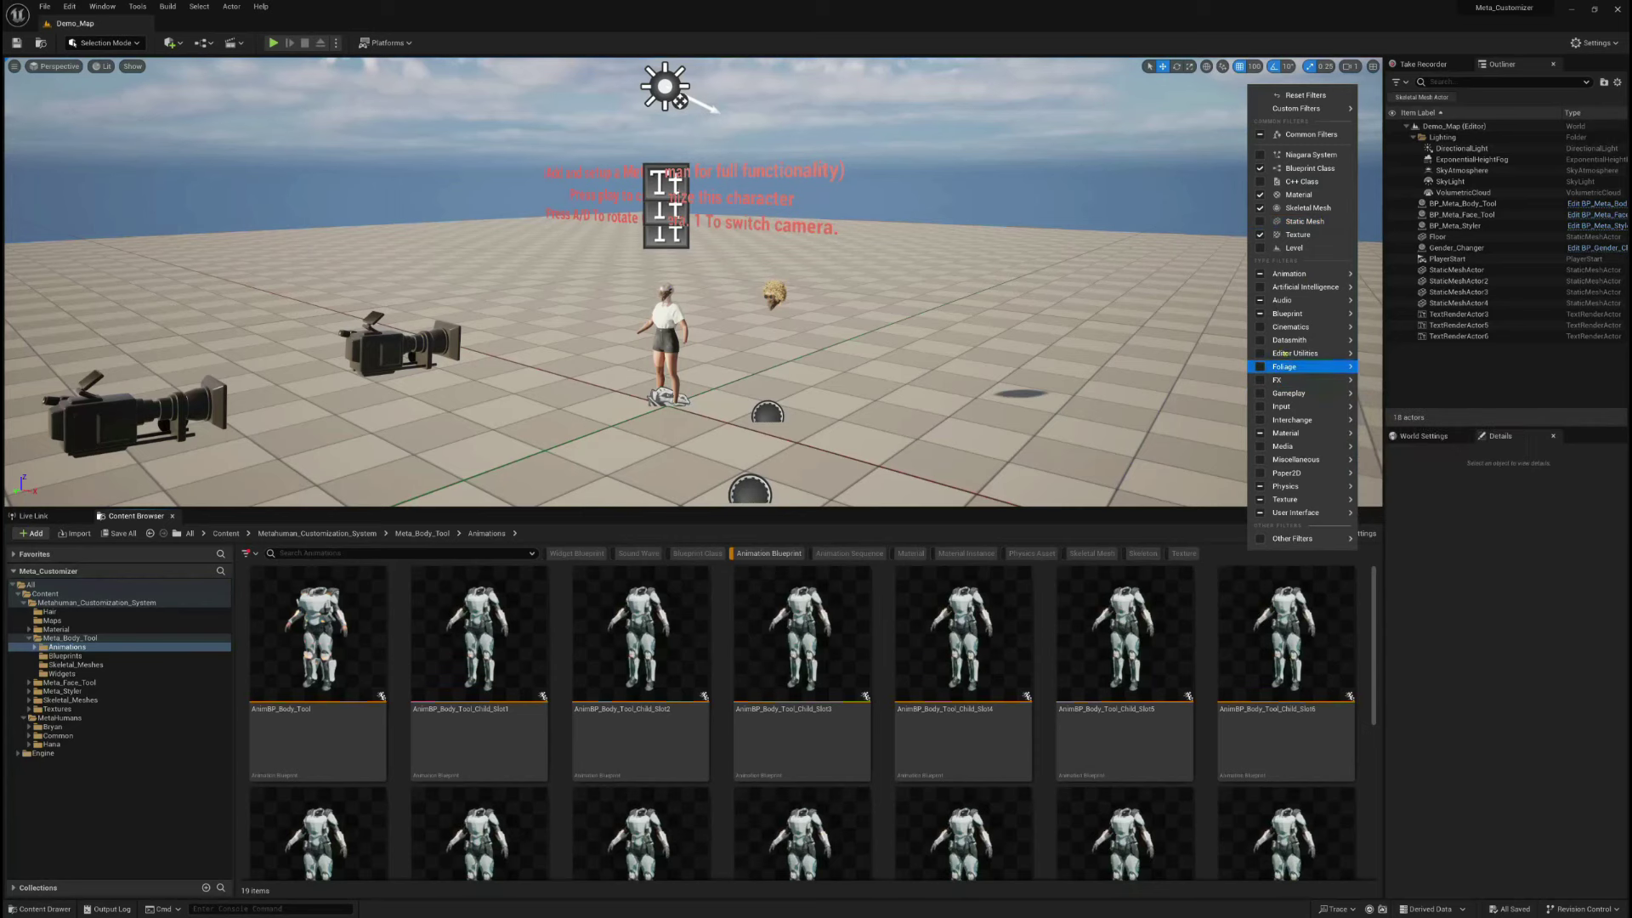
pyautogui.moveTo(1300, 274)
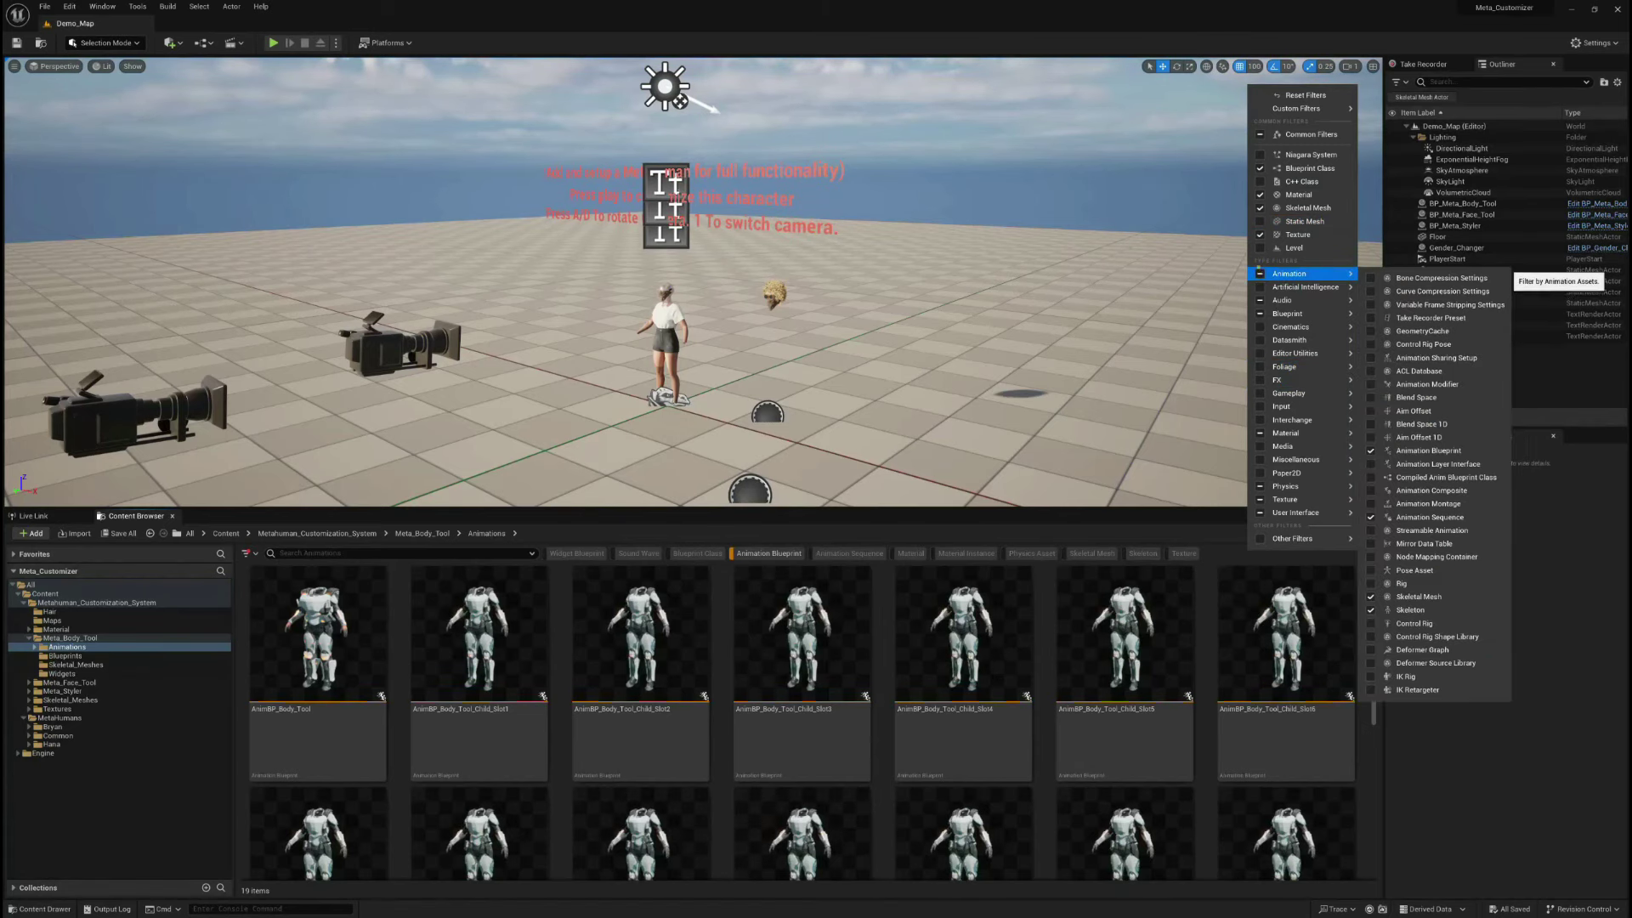
pyautogui.click(1313, 134)
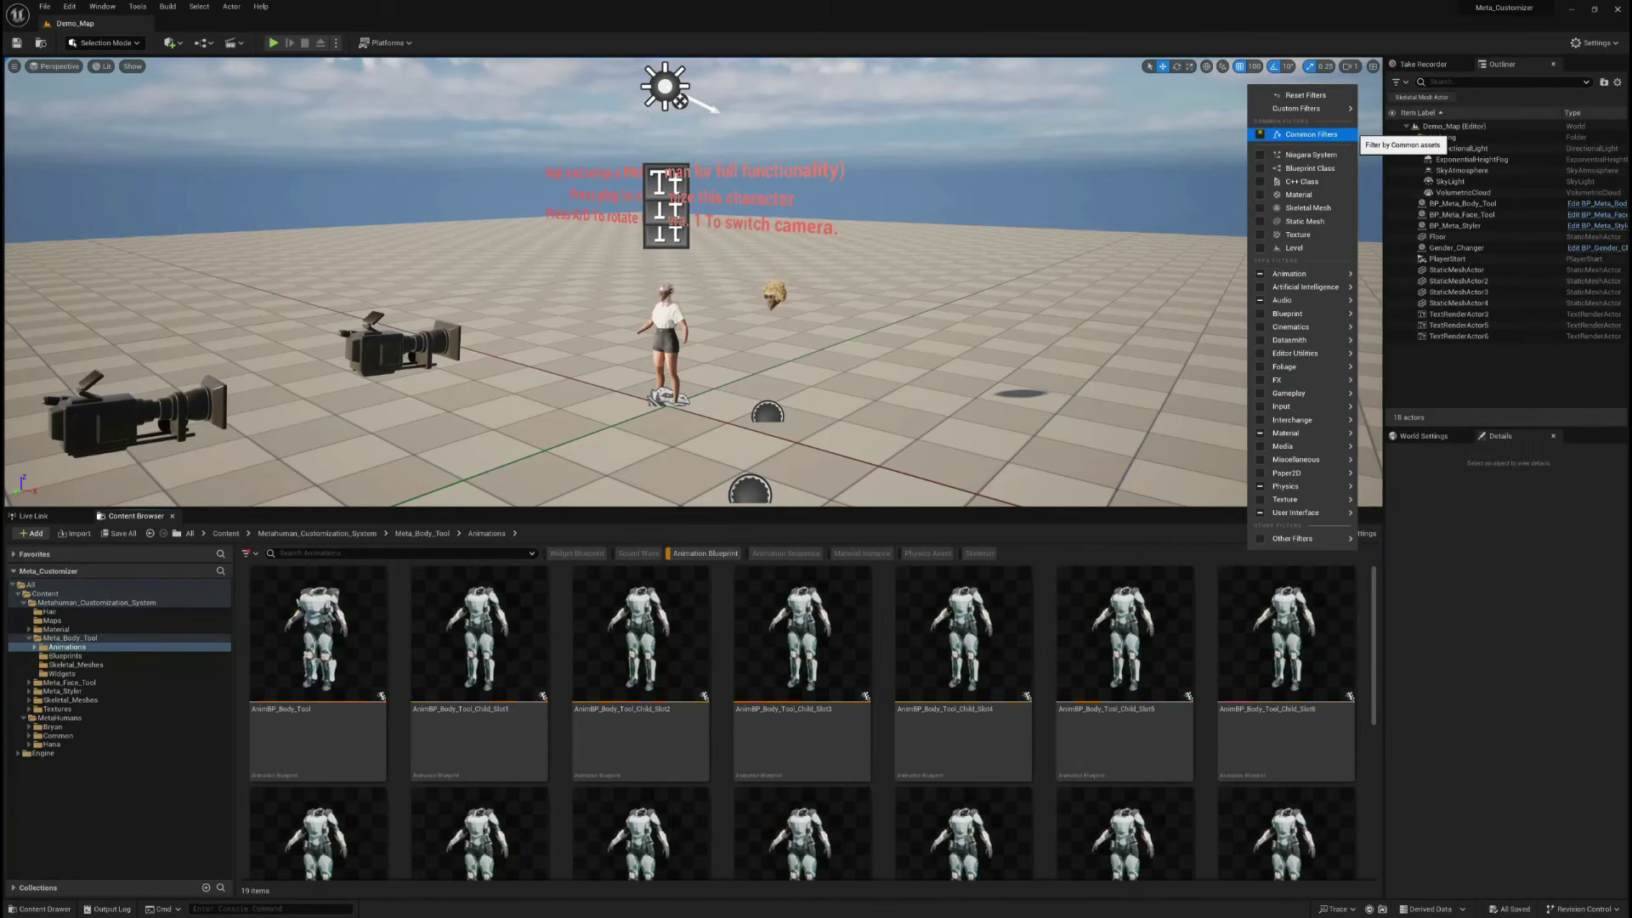
pyautogui.click(1290, 274)
pyautogui.click(1283, 300)
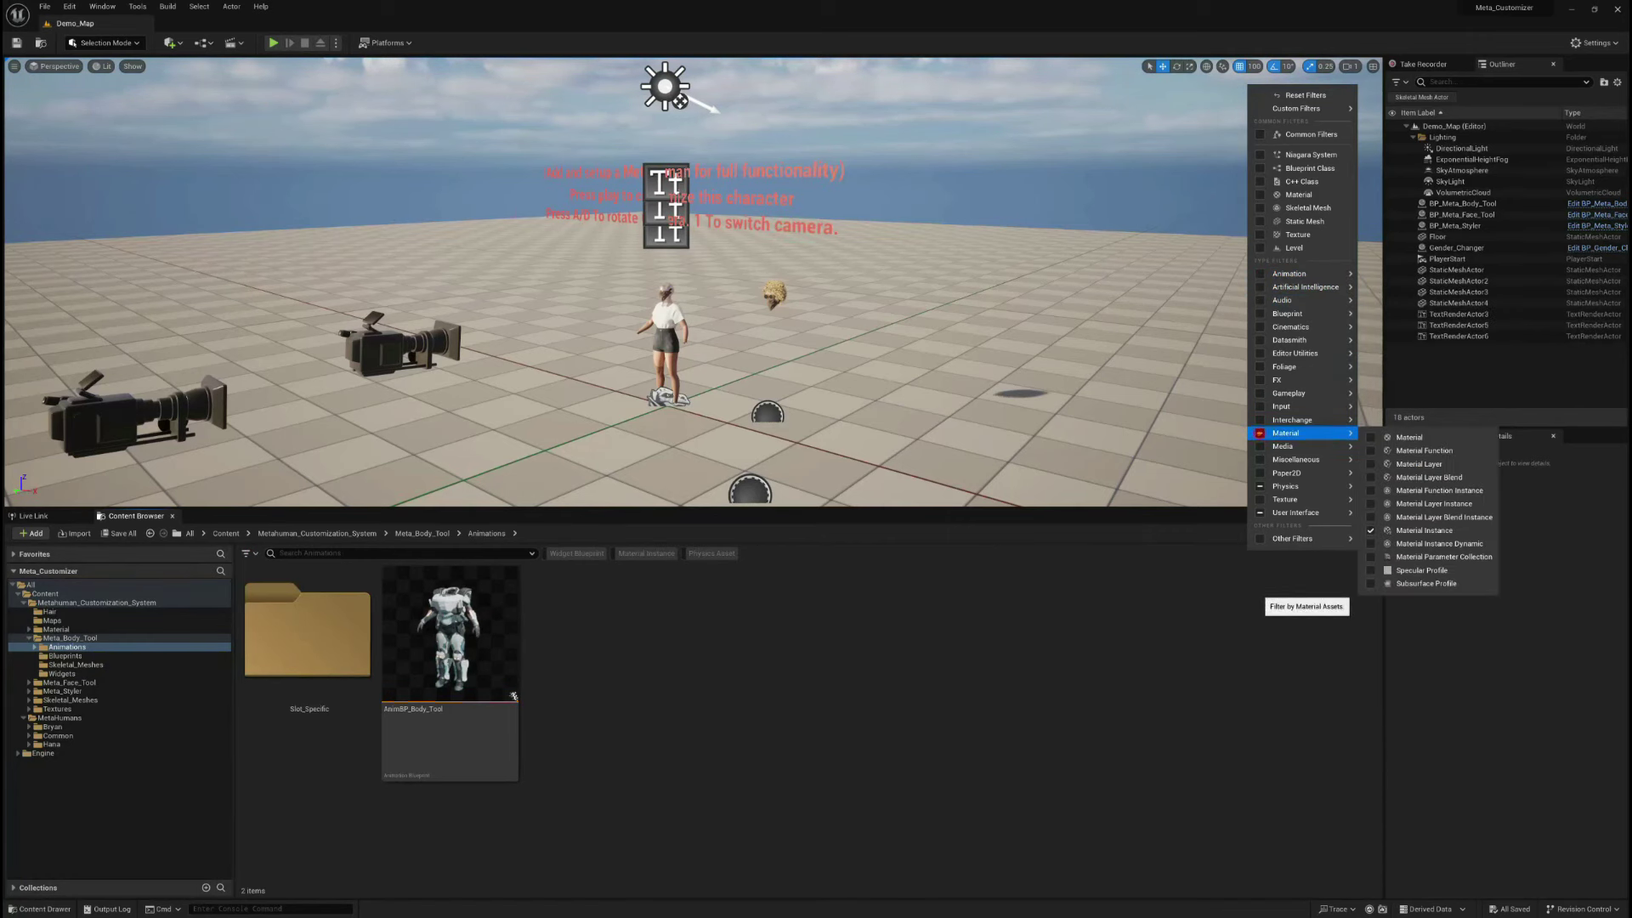
pyautogui.click(1280, 434)
pyautogui.click(1280, 486)
pyautogui.click(1284, 513)
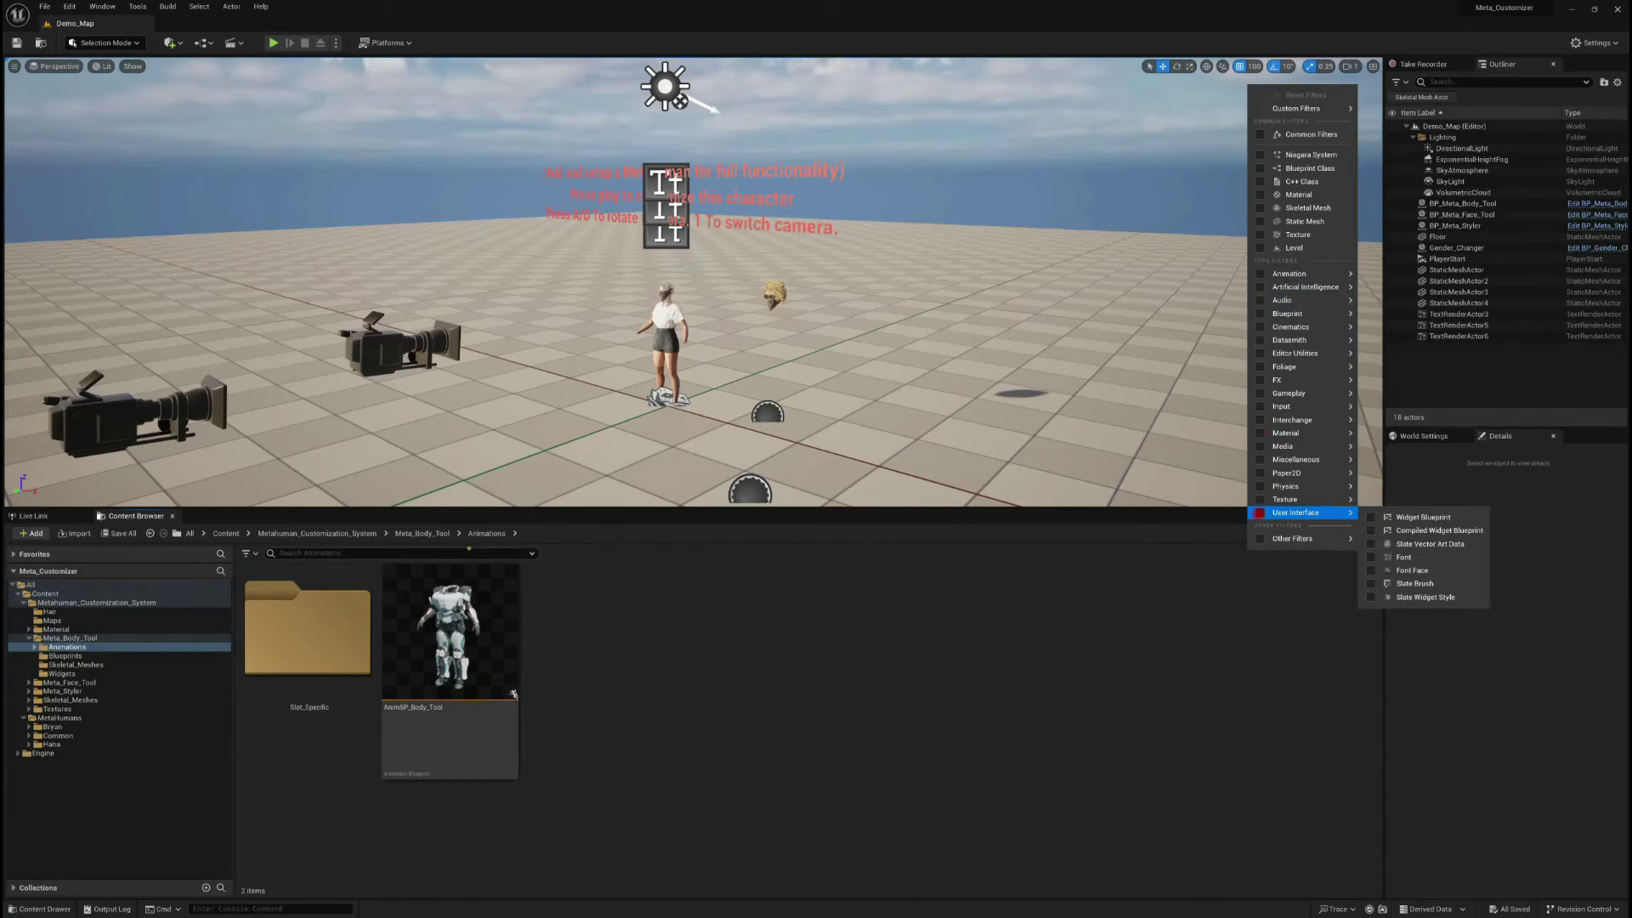
pyautogui.rightClick(601, 553)
# Turn on the Animation > Animation Blueprint filter in the Content Browser
pyautogui.click(837, 663)
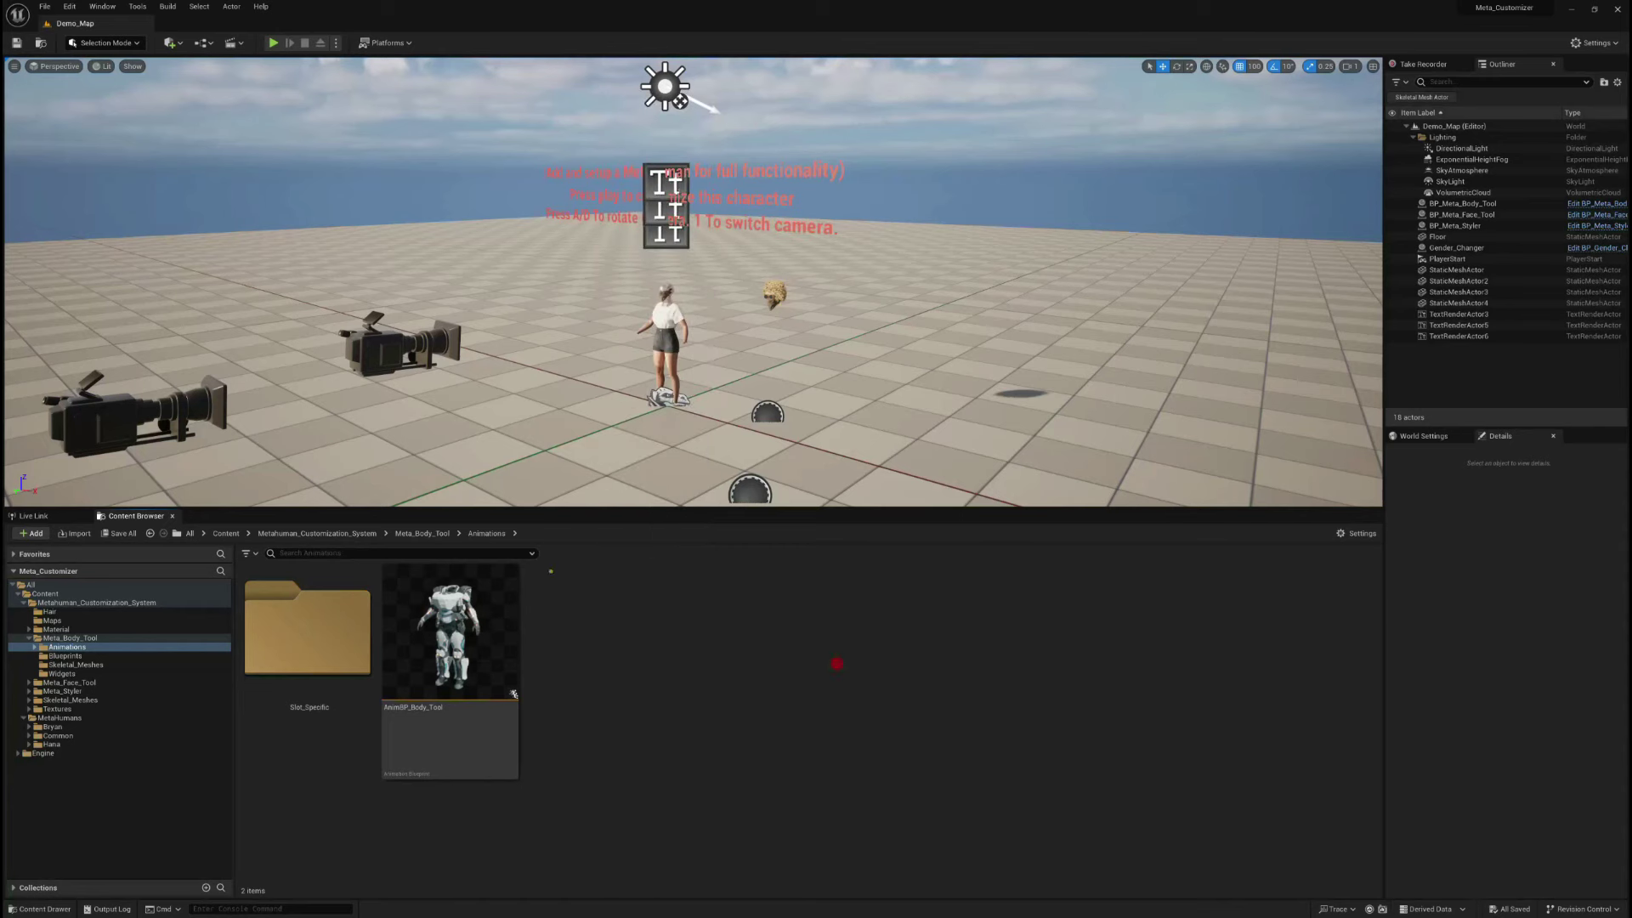
pyautogui.rightClick(574, 553)
pyautogui.moveTo(629, 406)
pyautogui.moveTo(593, 353)
pyautogui.moveTo(629, 272)
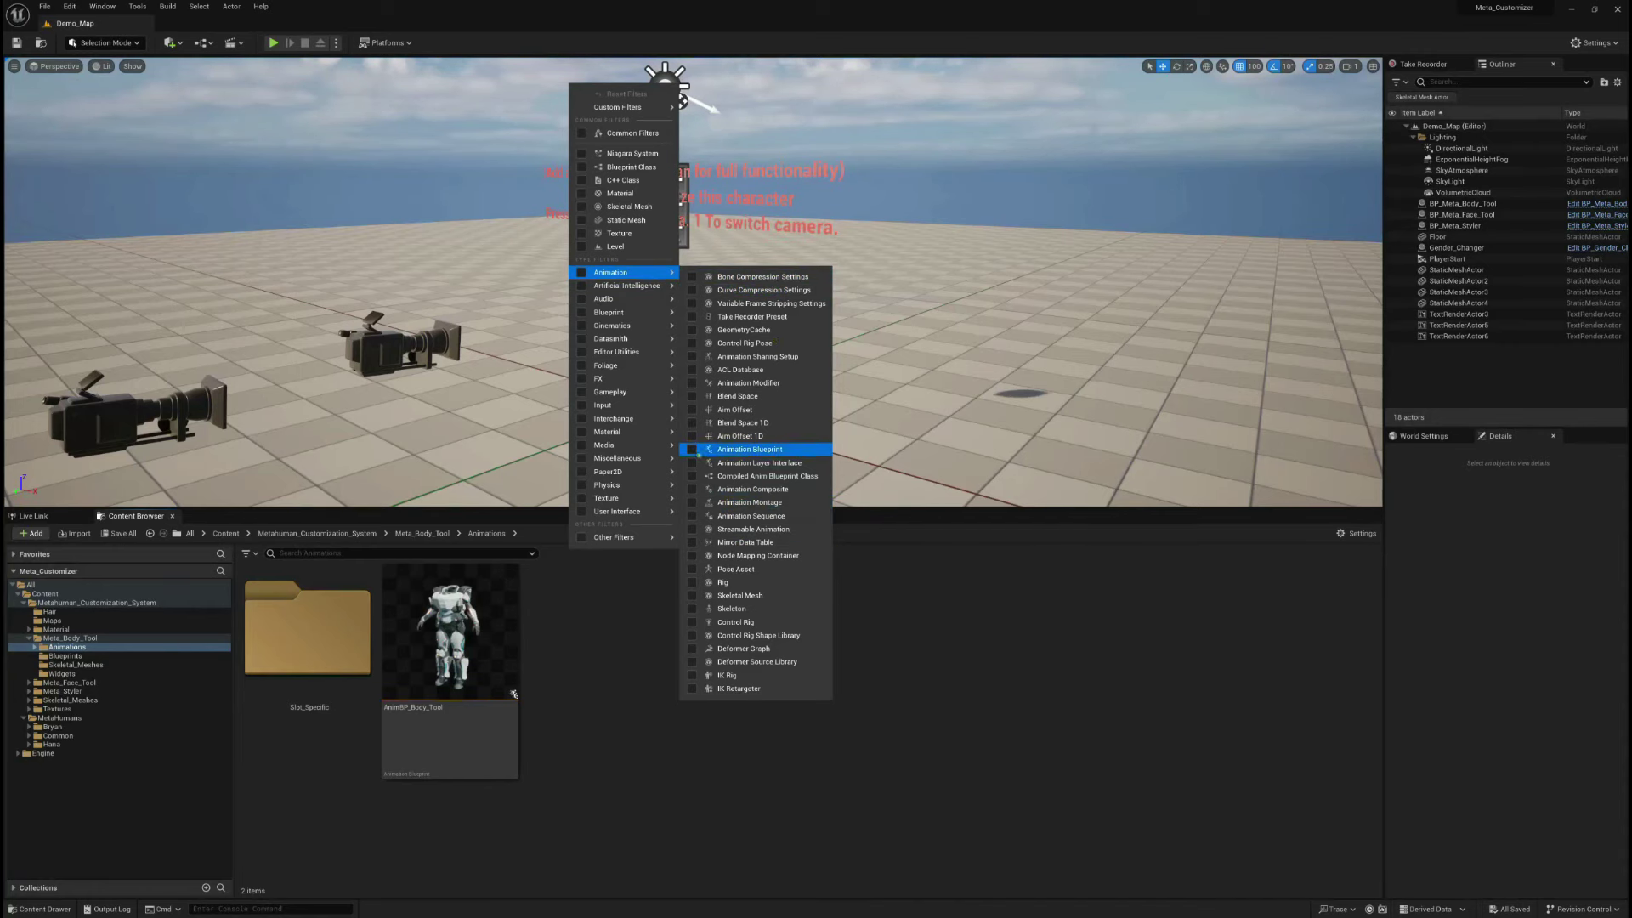
pyautogui.click(692, 450)
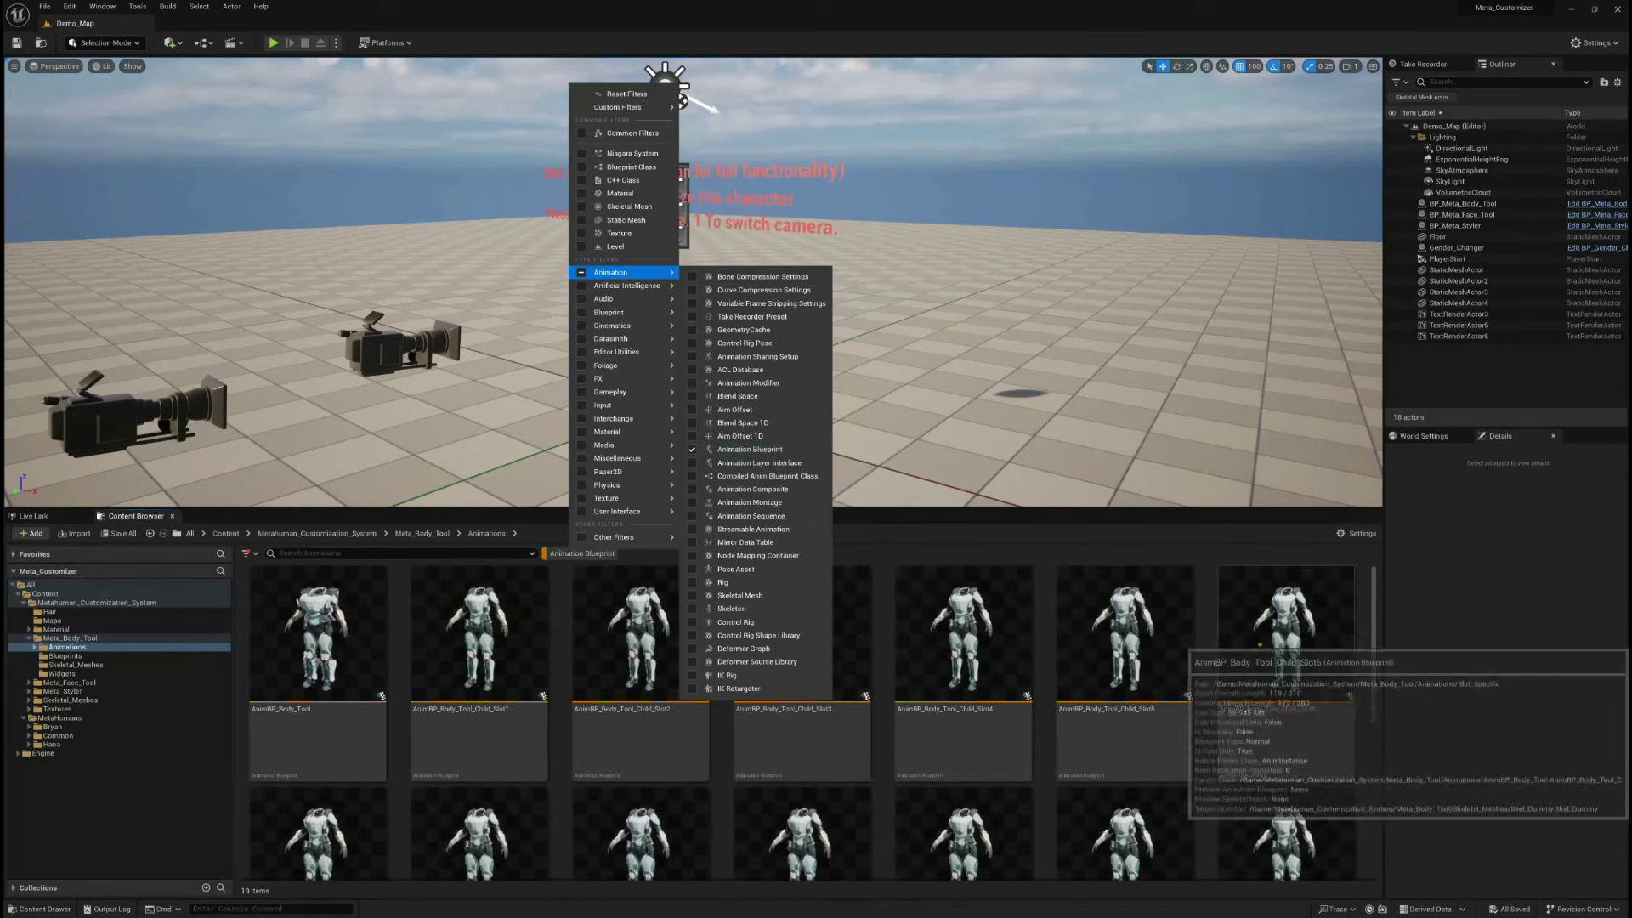
pyautogui.click(1286, 723)
# In Meta_Body_Tool > Animations, select all 19 AnimBP_Body_Tool and Child_Slot blueprints
pyautogui.scroll(-1, 1276, 697)
pyautogui.scroll(-2, 960, 765)
pyautogui.scroll(2, 960, 765)
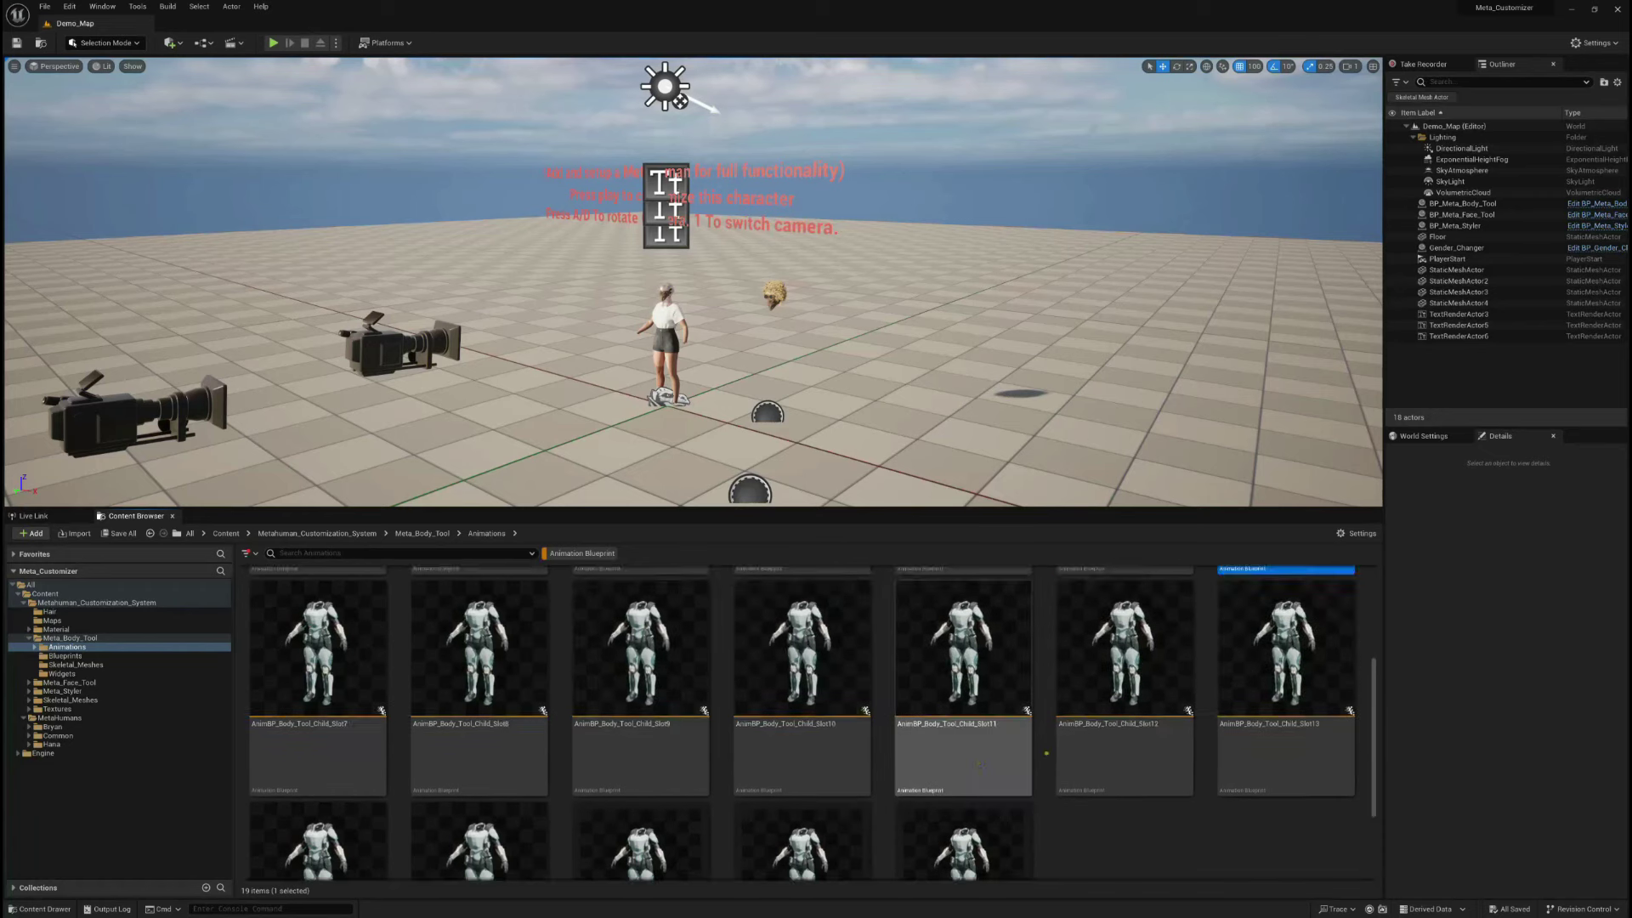
pyautogui.scroll(1, 803, 680)
pyautogui.click(291, 613)
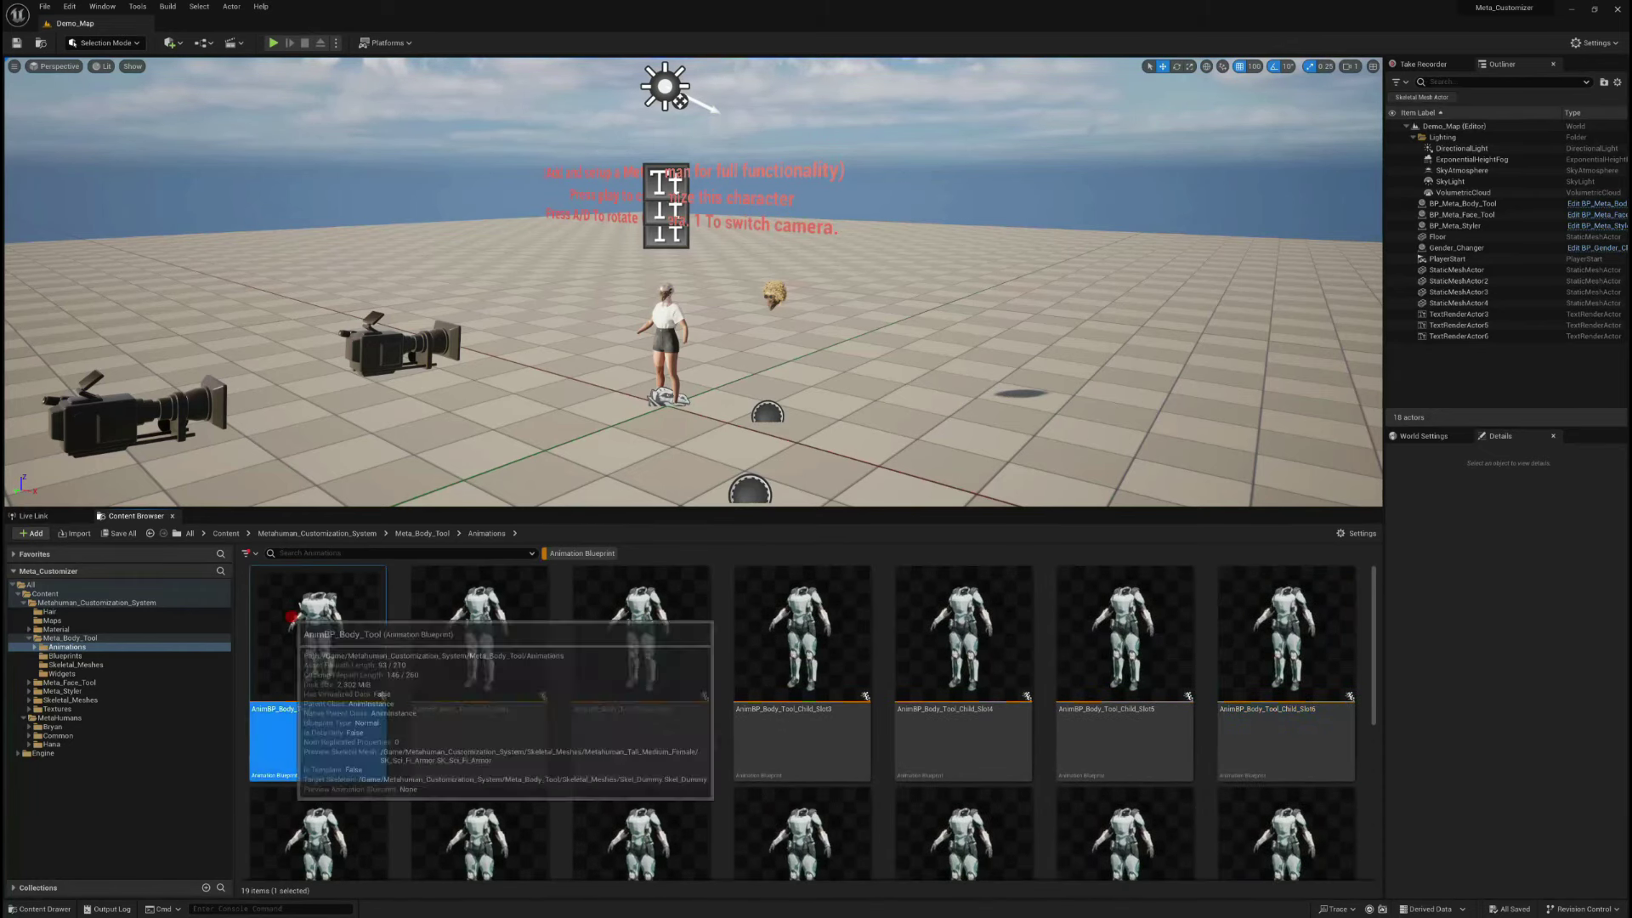
pyautogui.click(72, 638)
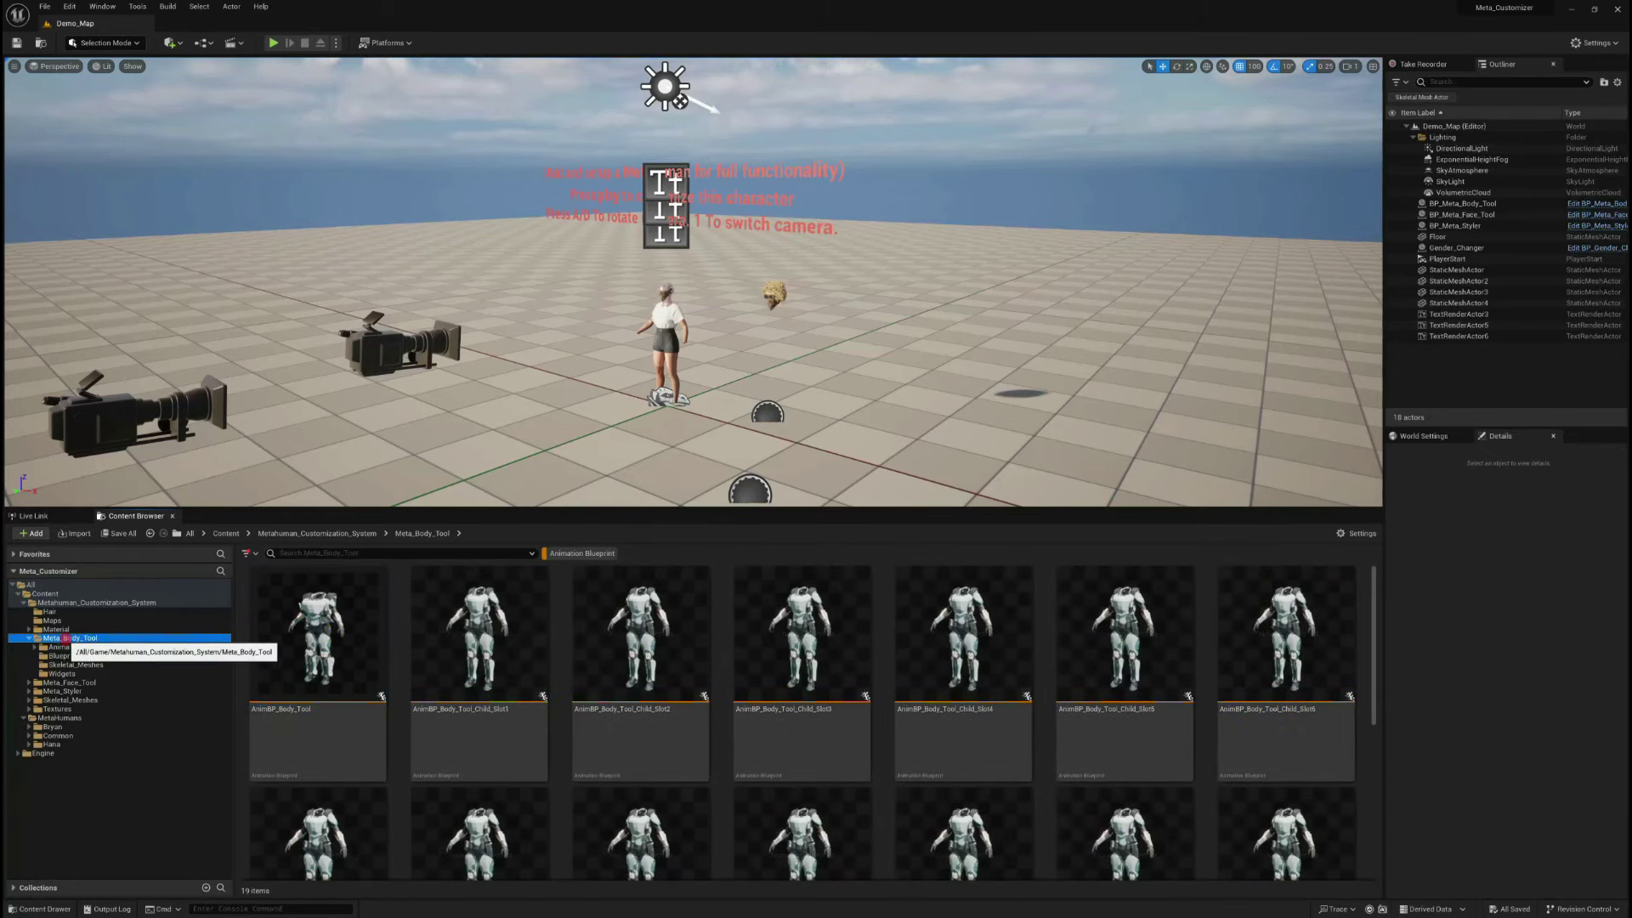
pyautogui.click(68, 647)
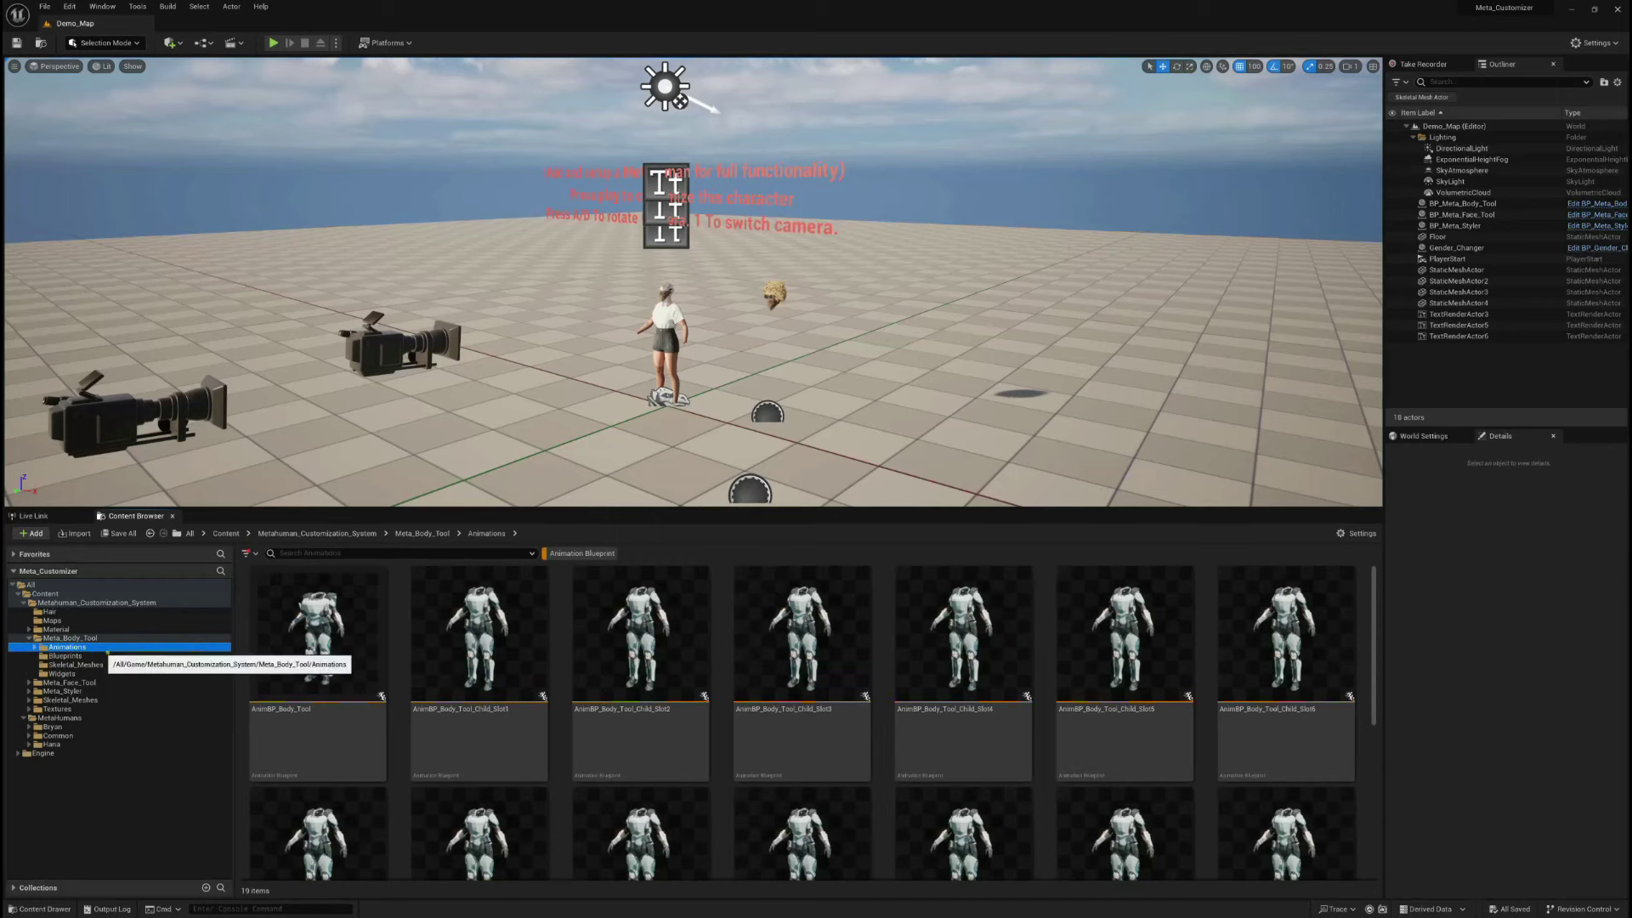
pyautogui.click(318, 633)
pyautogui.press('End')
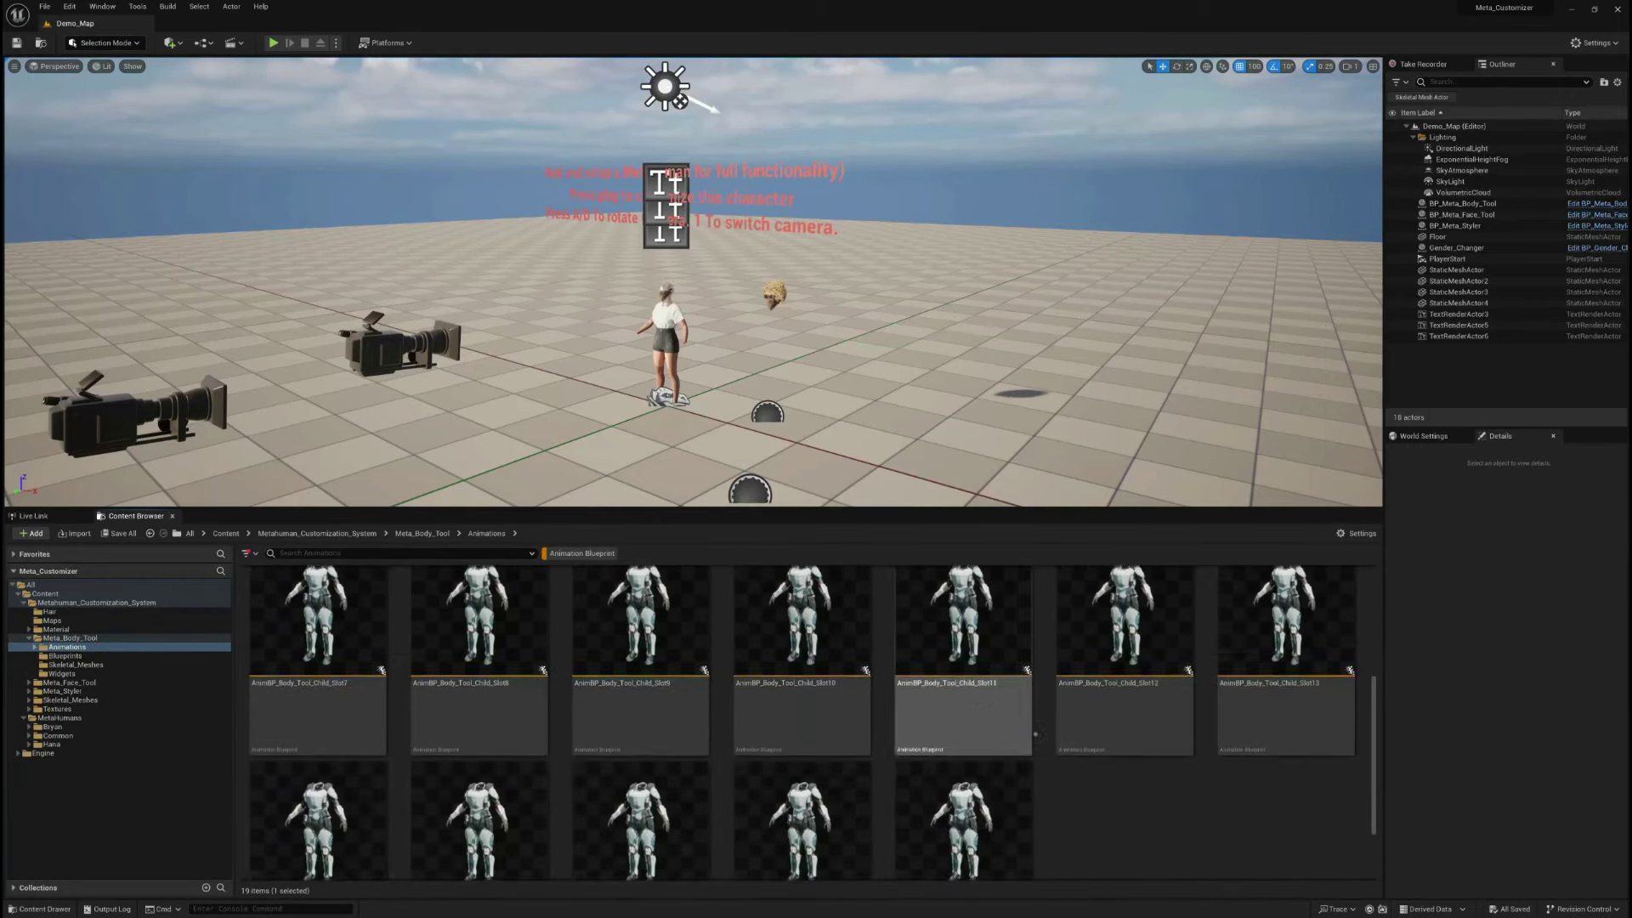
pyautogui.hotkey('shift', 'Home')
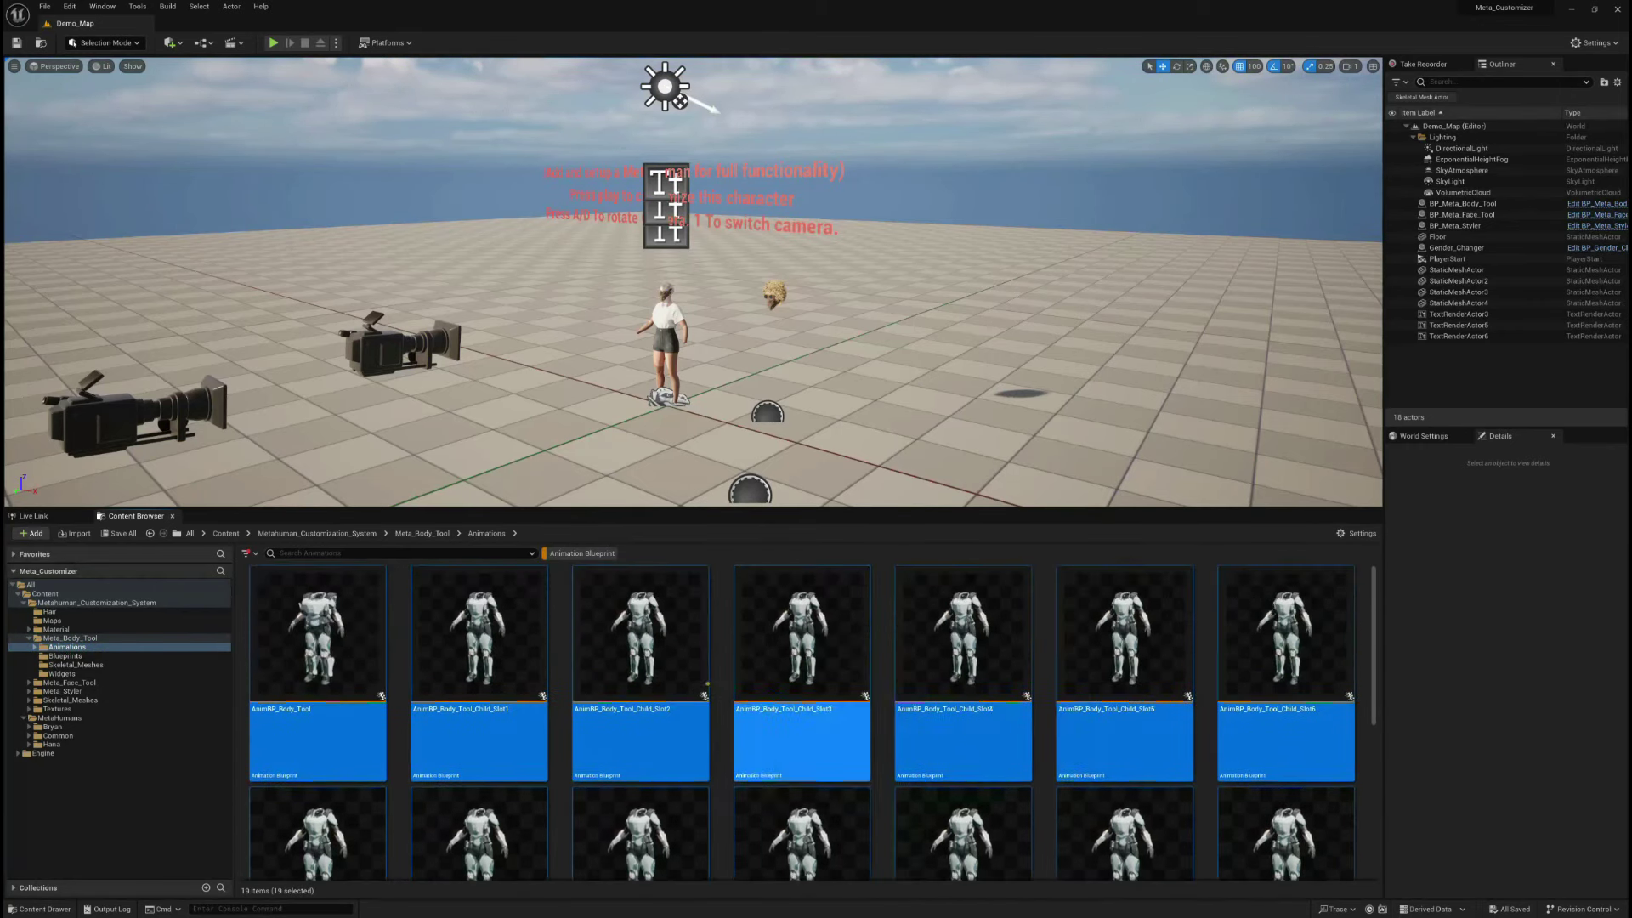
pyautogui.rightClick(341, 626)
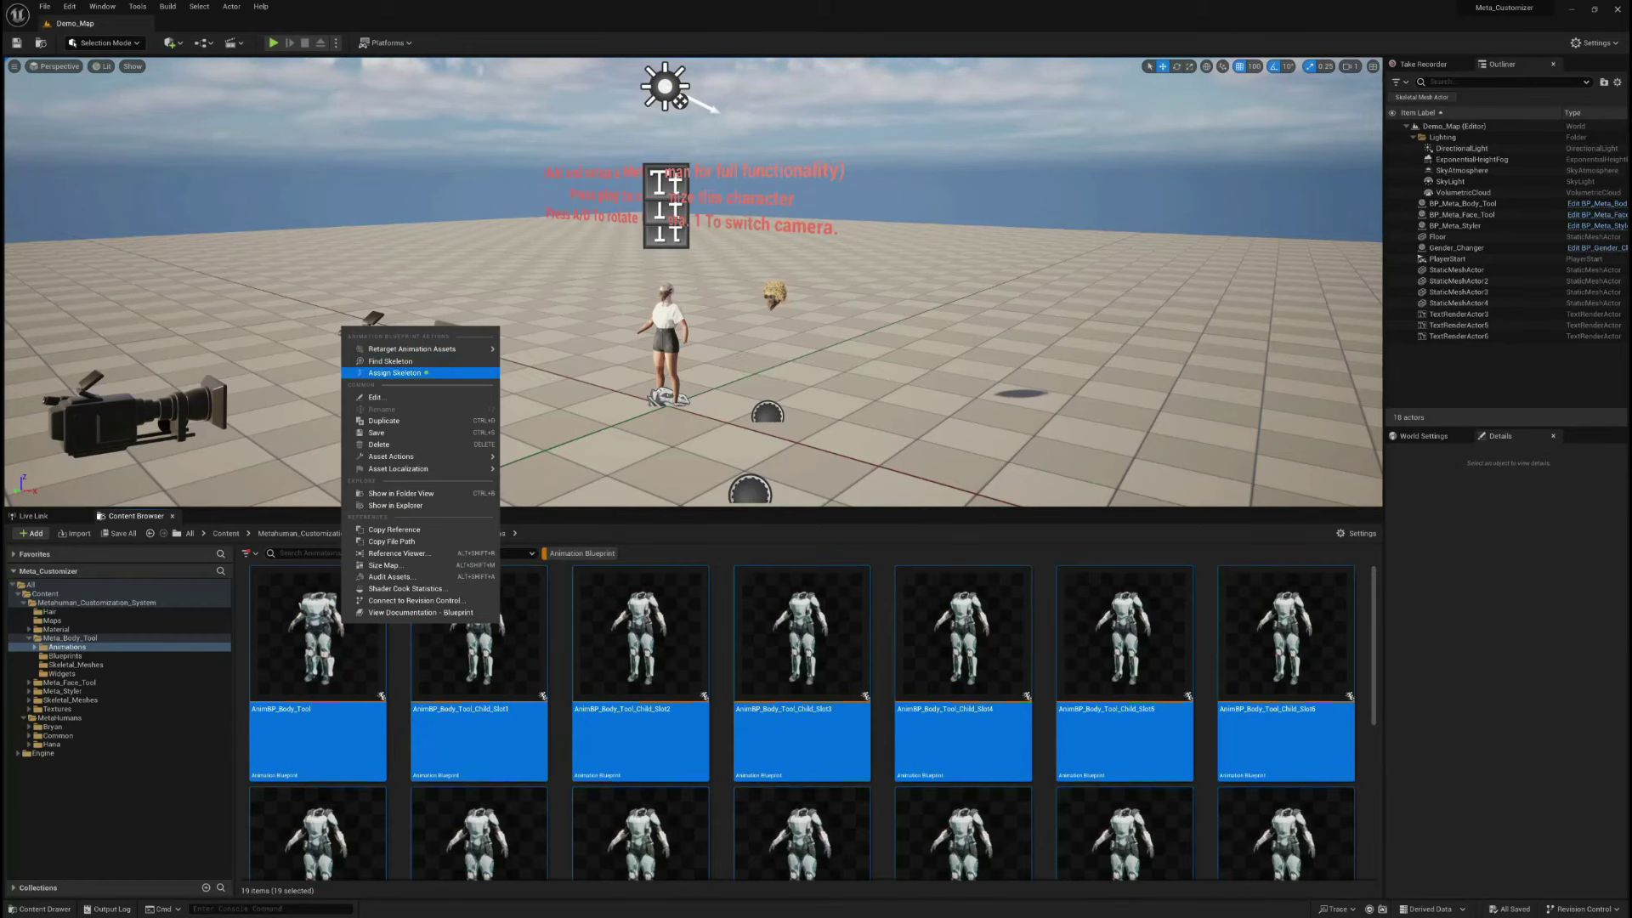
pyautogui.moveTo(425, 350)
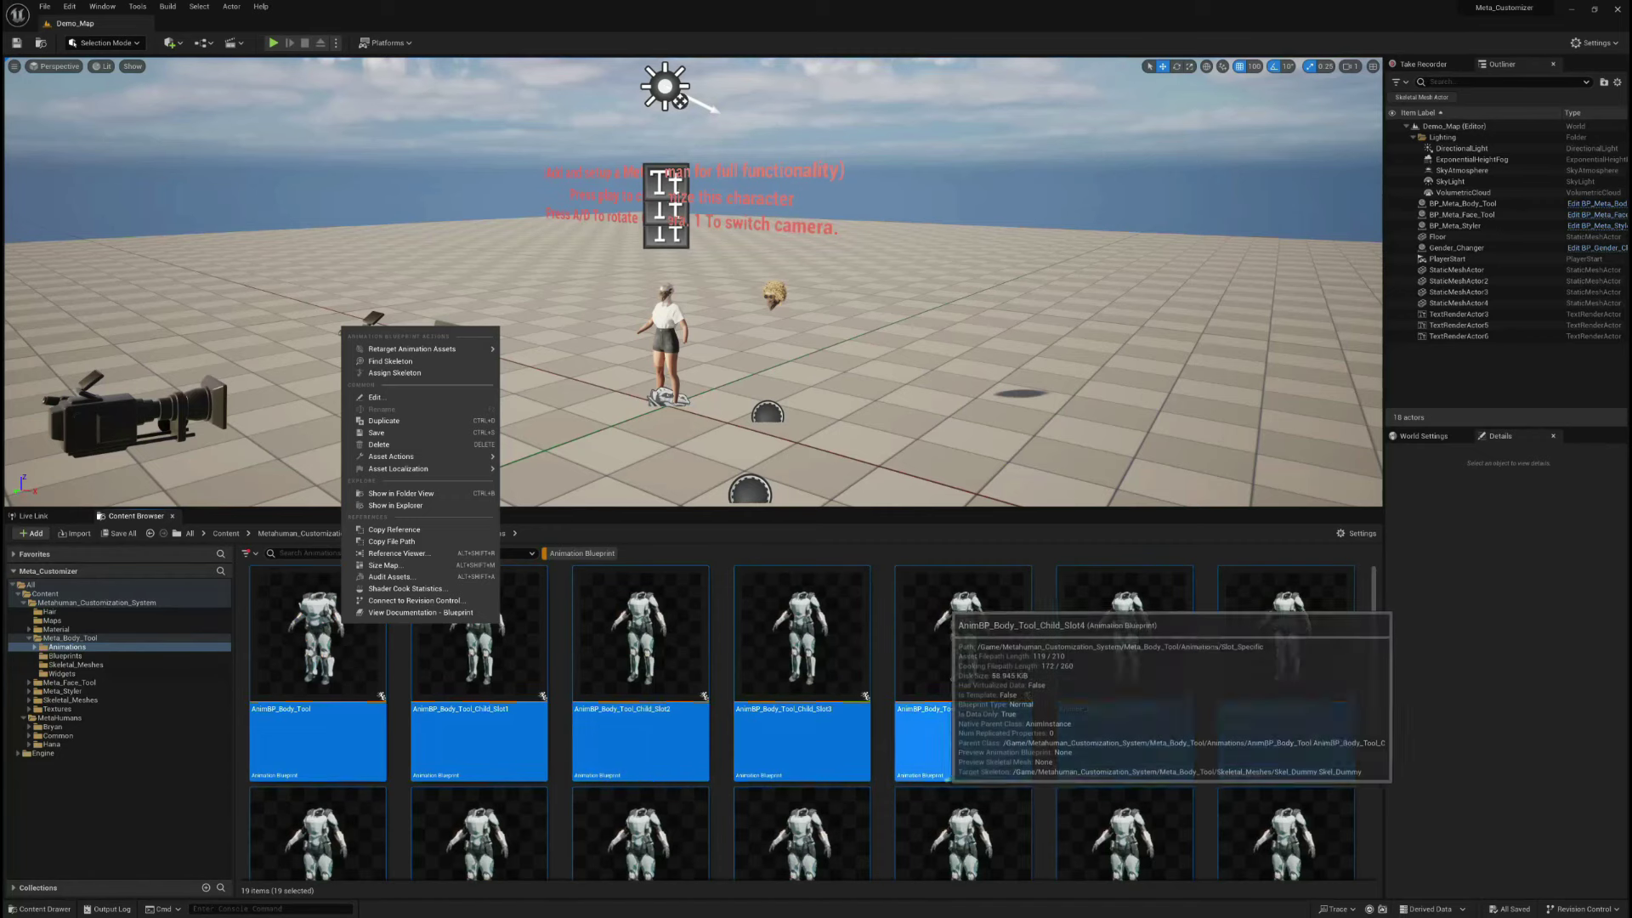
pyautogui.scroll(-3, 949, 777)
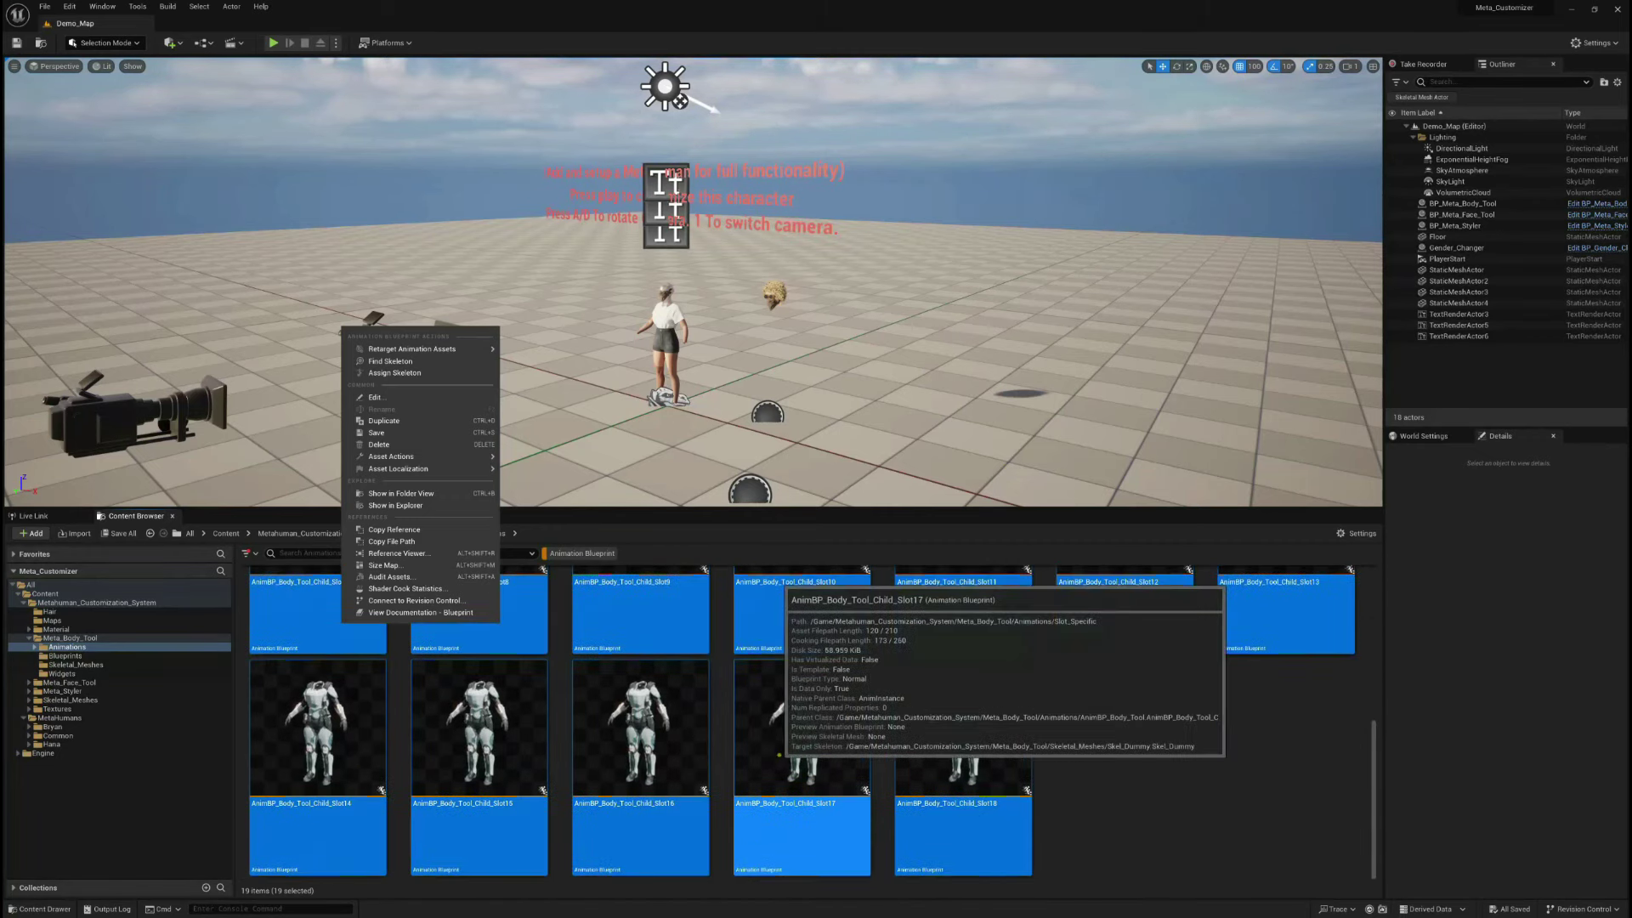
pyautogui.scroll(3, 745, 748)
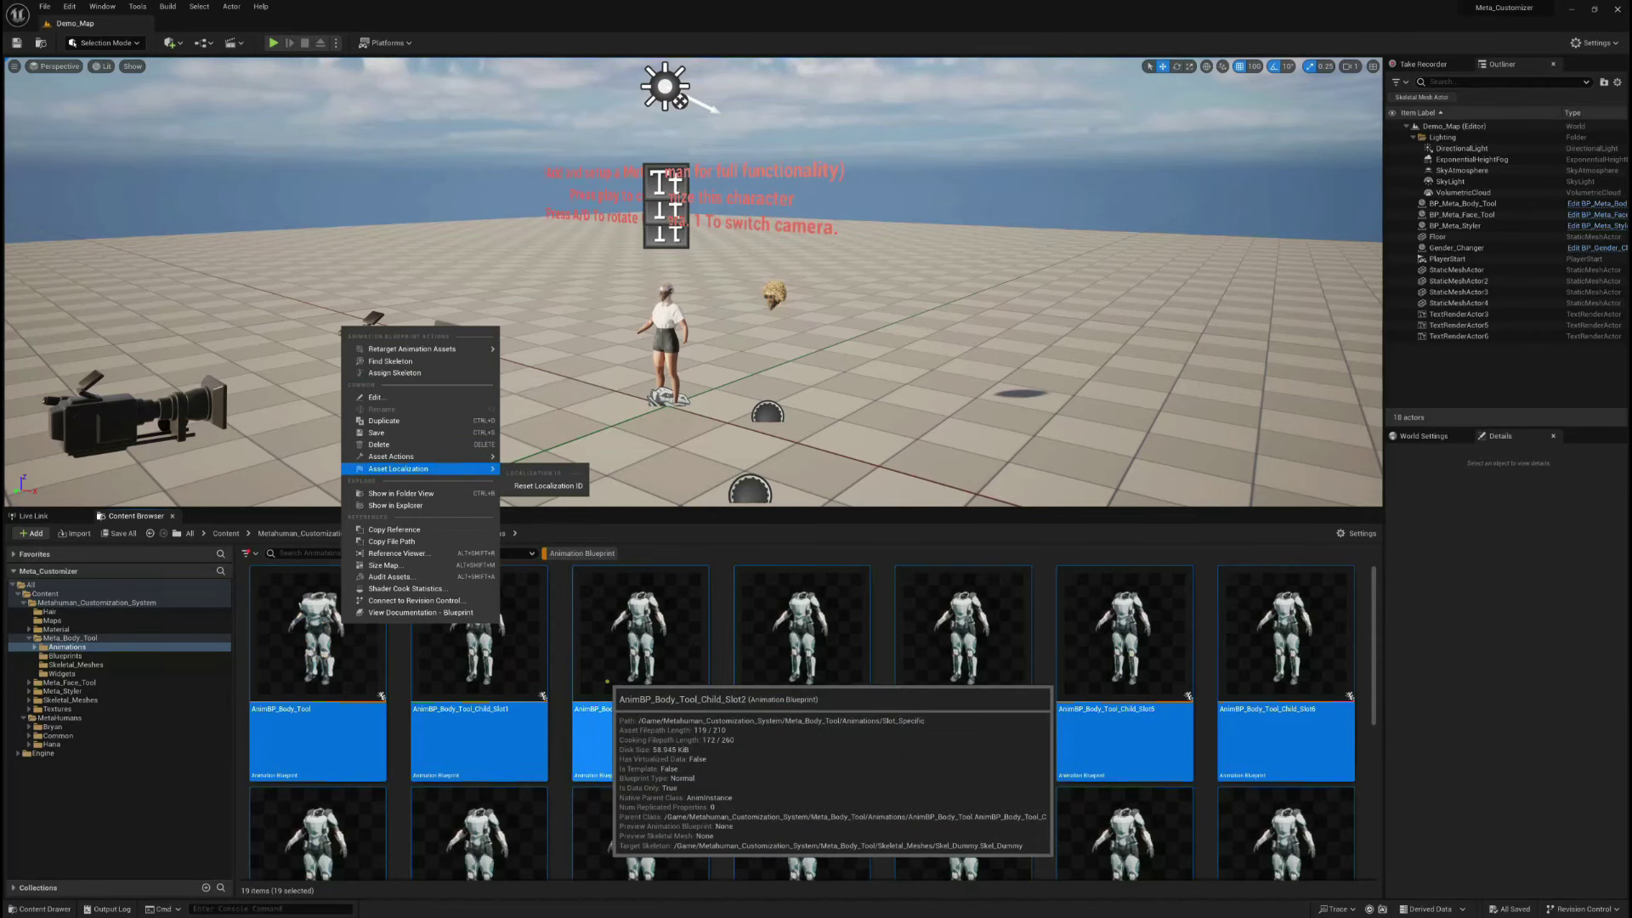
pyautogui.click(607, 681)
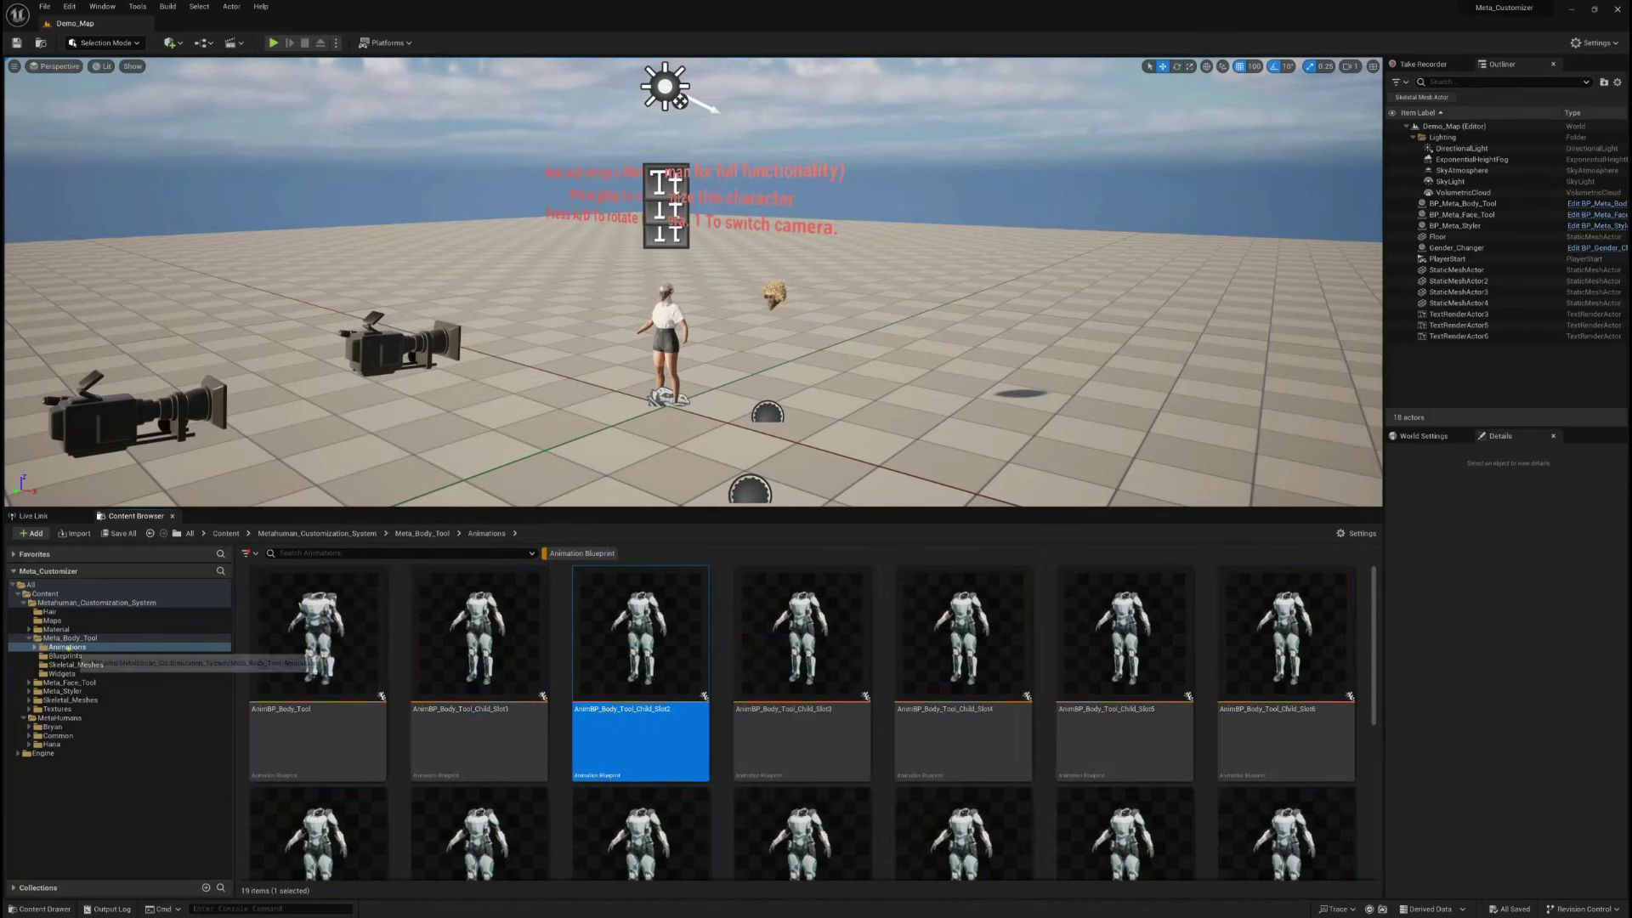
# Create a folder named Metahumans inside Animations, next to Slot_Specific
pyautogui.rightClick(68, 648)
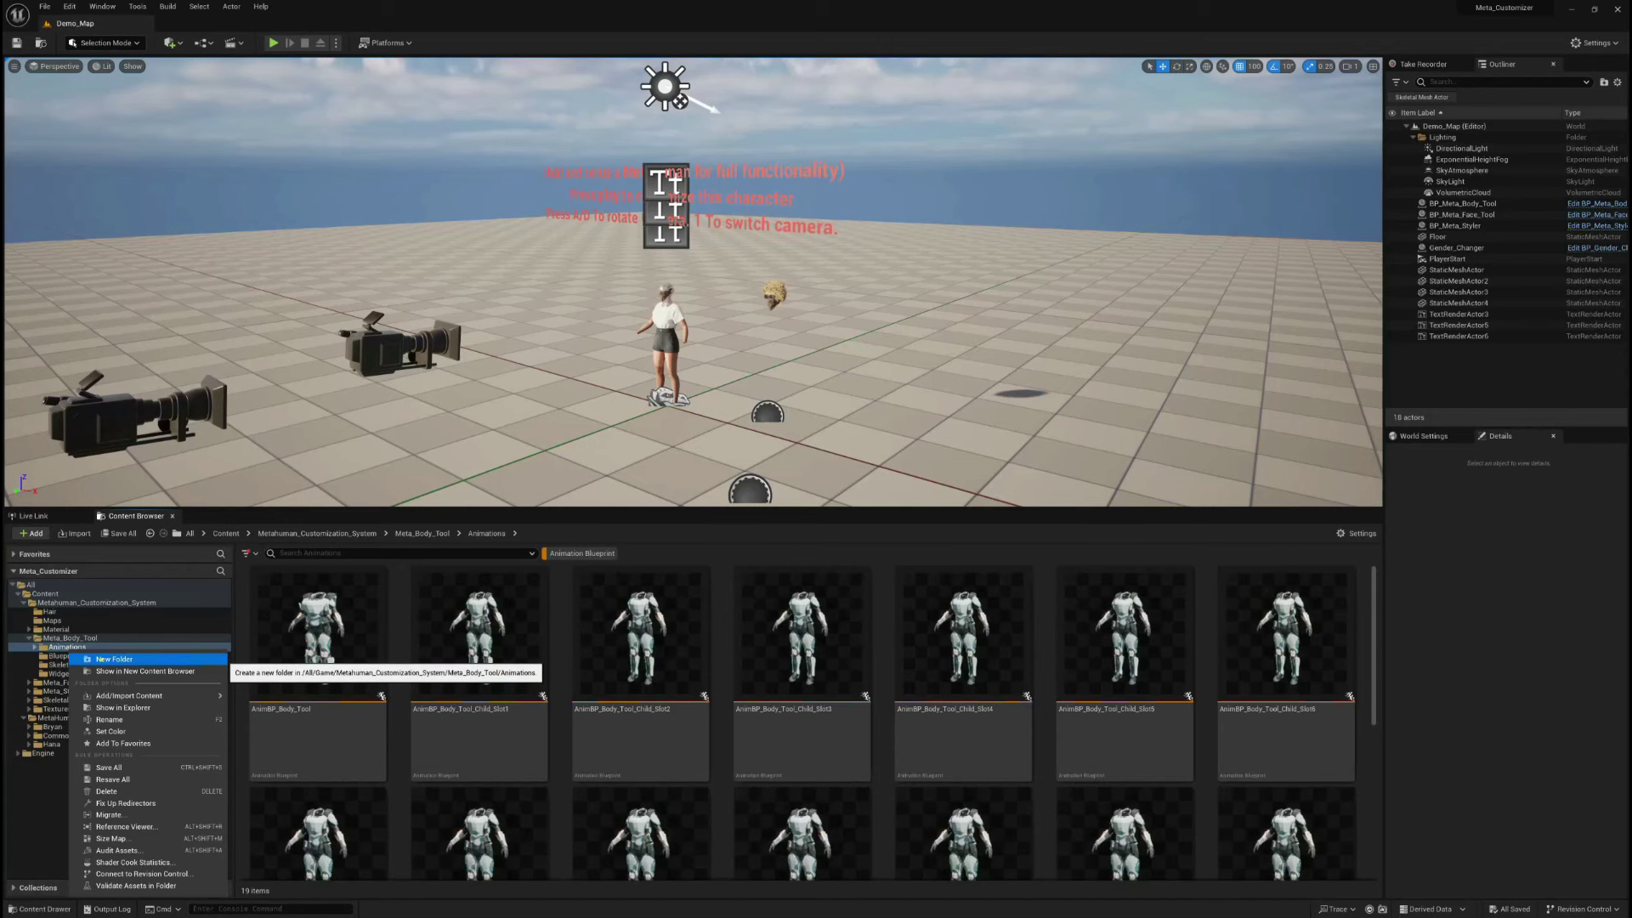
pyautogui.click(101, 660)
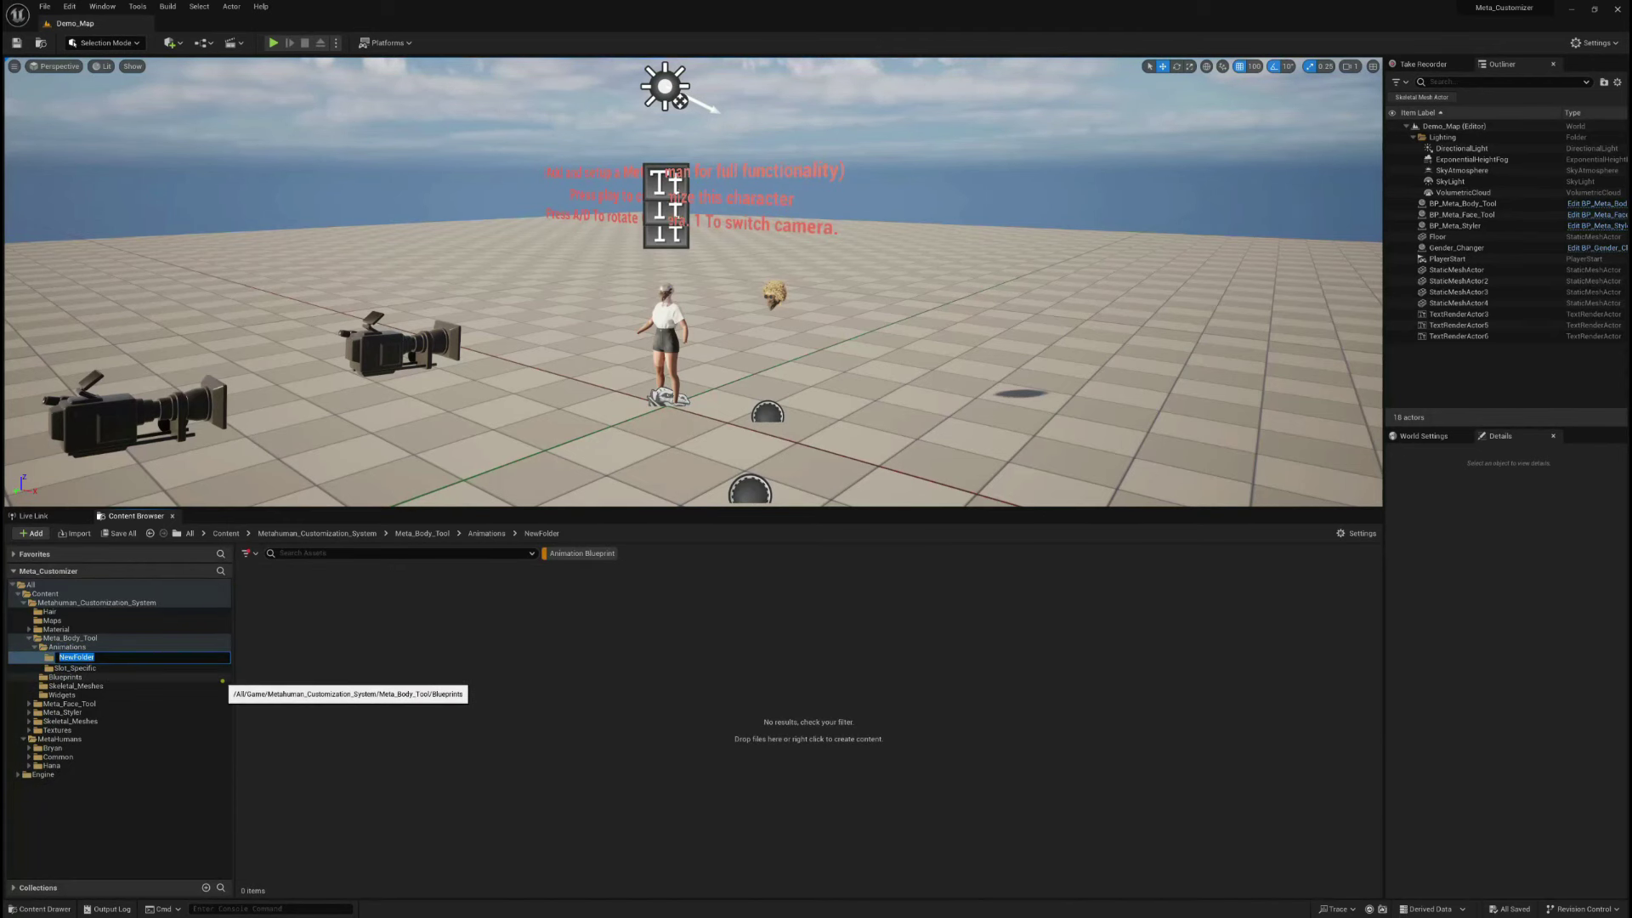
pyautogui.write('Metahumans')
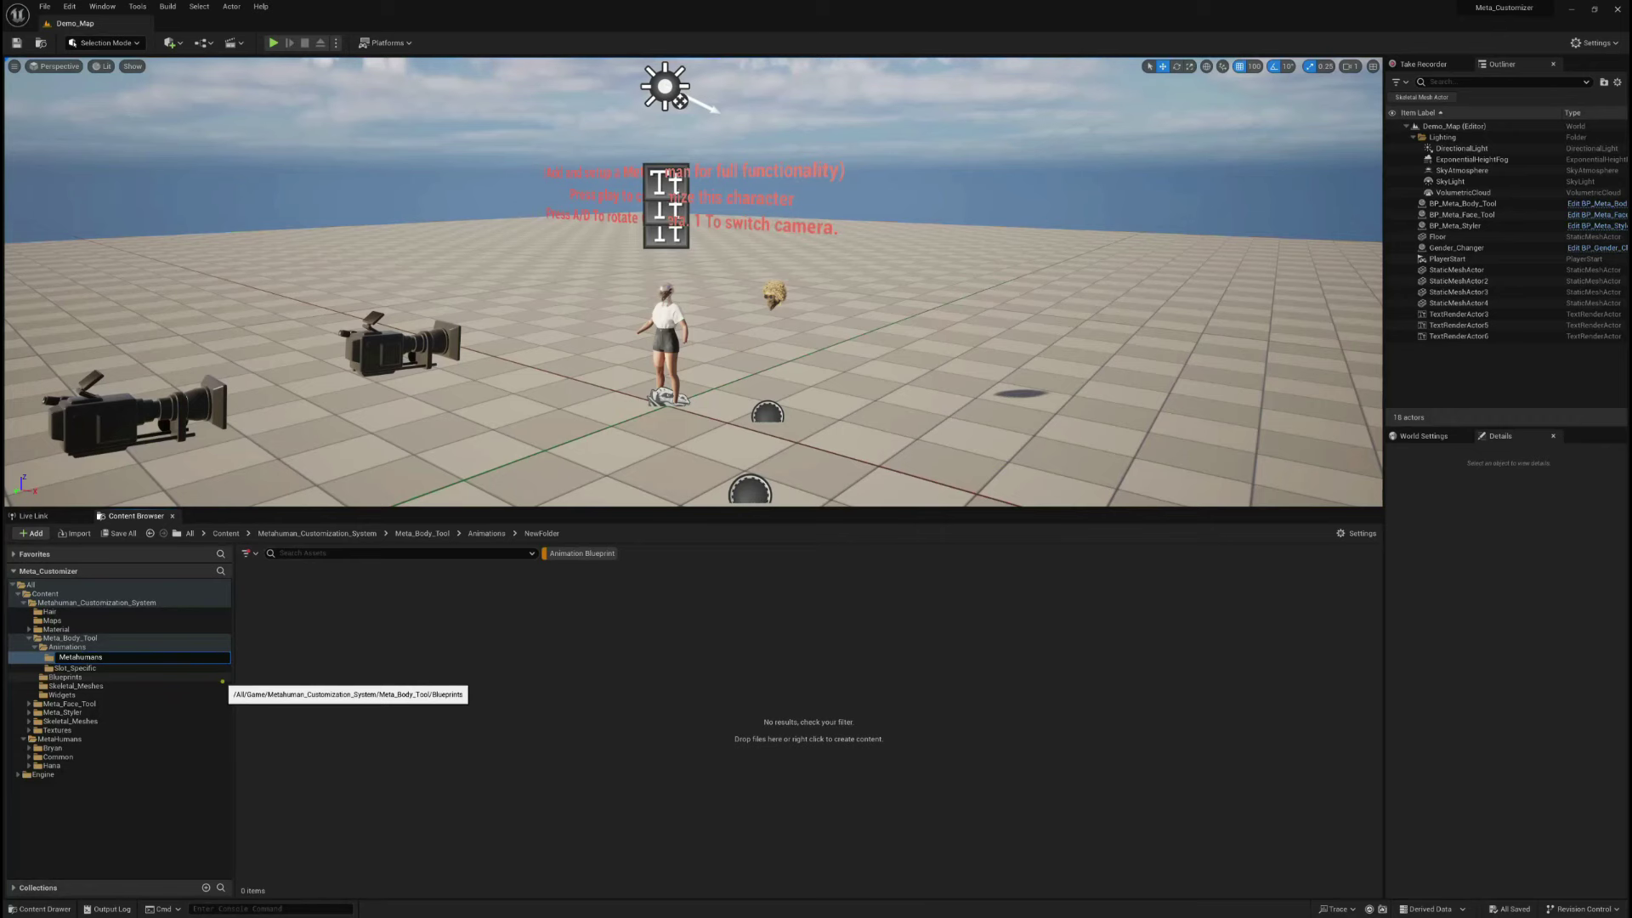
pyautogui.press('Return')
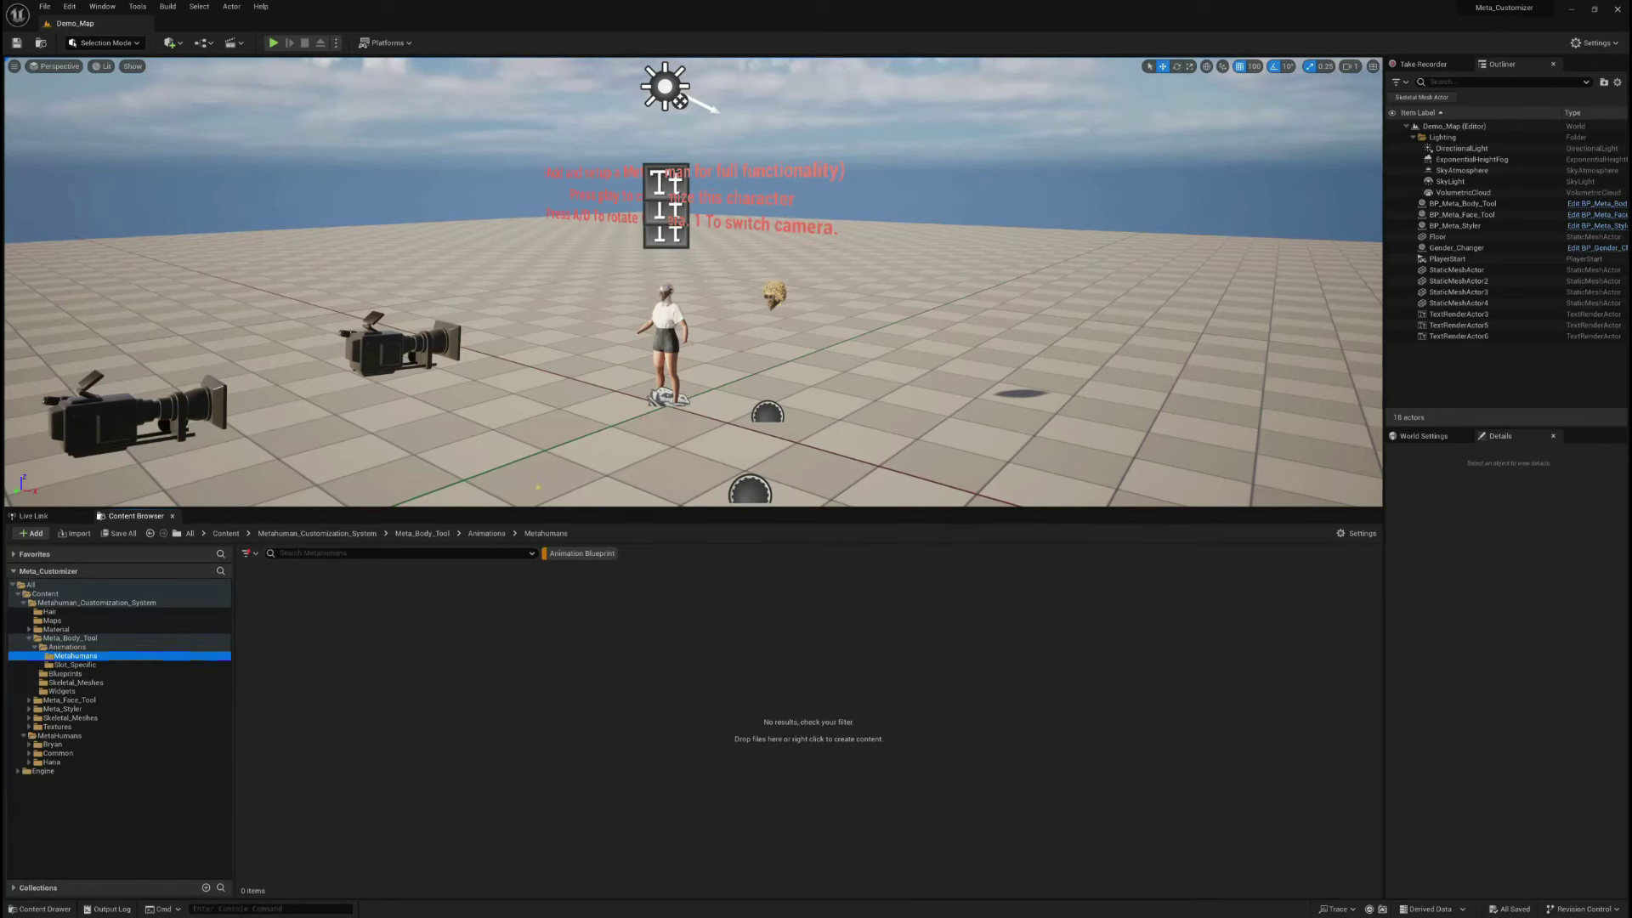
pyautogui.click(61, 648)
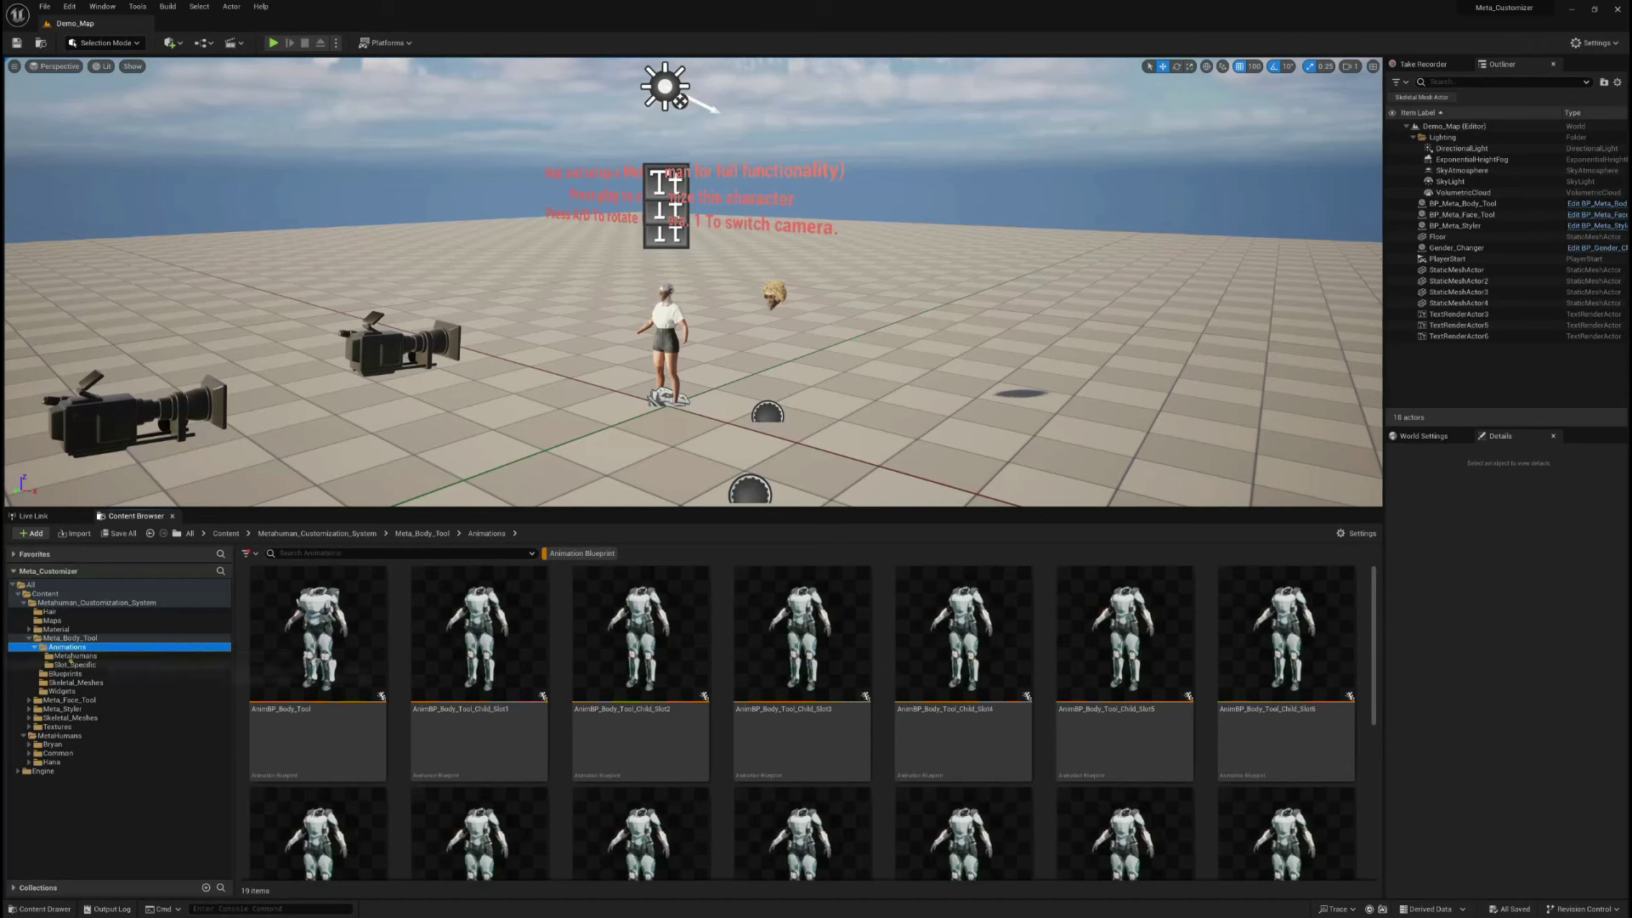
# Return to Content/MetaHumans > Meta_Body_Tool and select all 19 AnimBP_Body_Tool blueprints with Ctrl+A
pyautogui.click(73, 656)
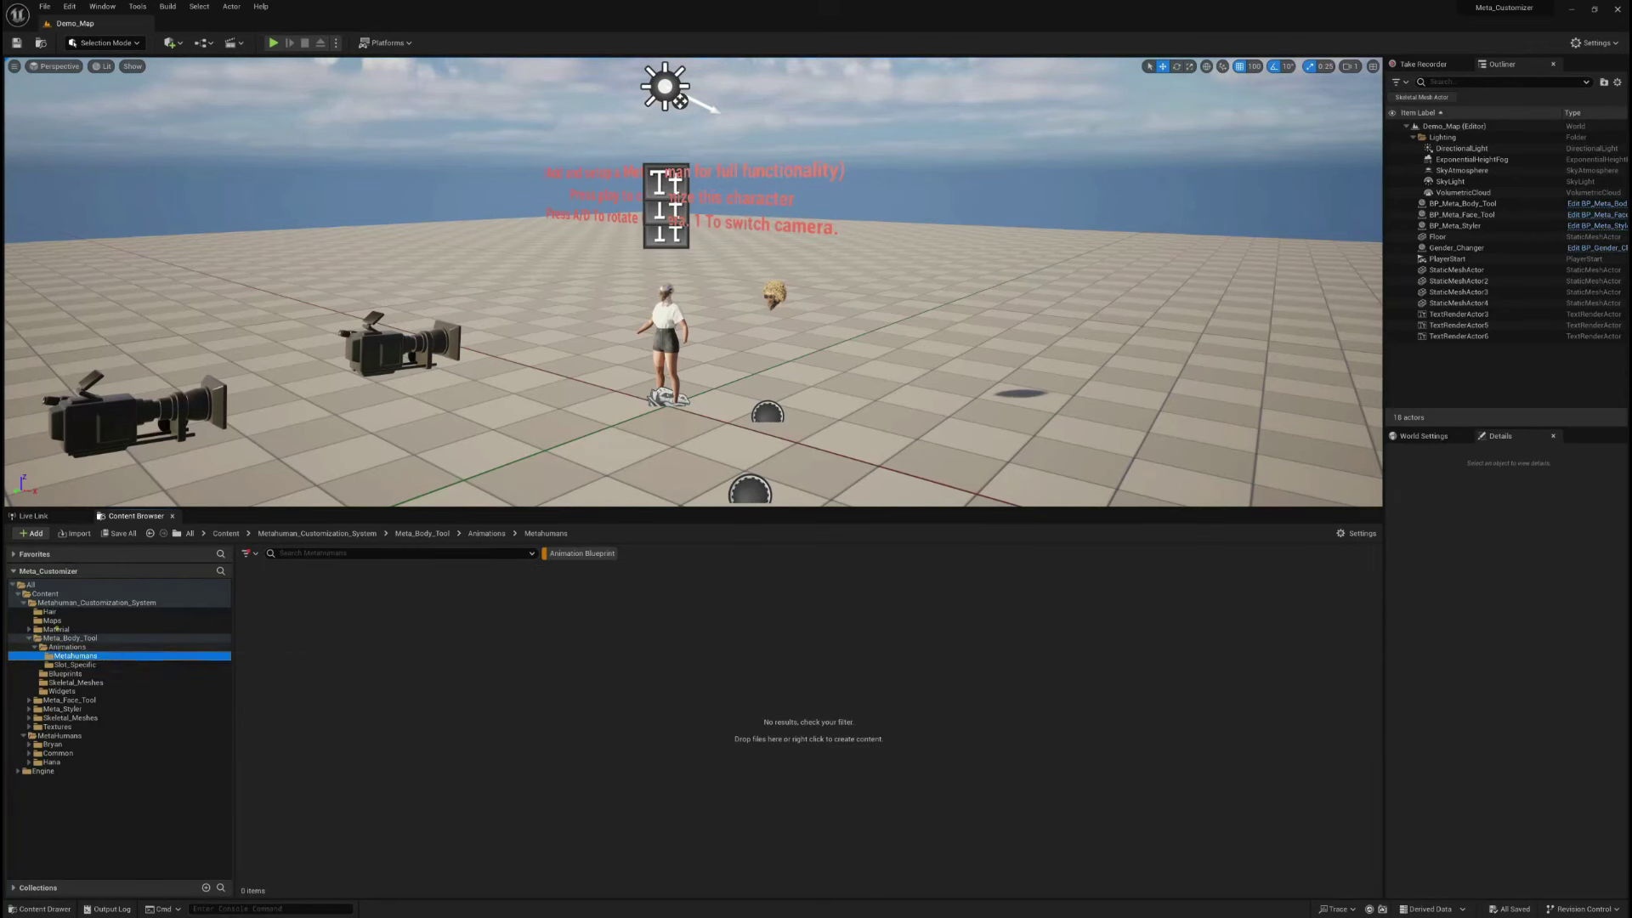
pyautogui.click(58, 736)
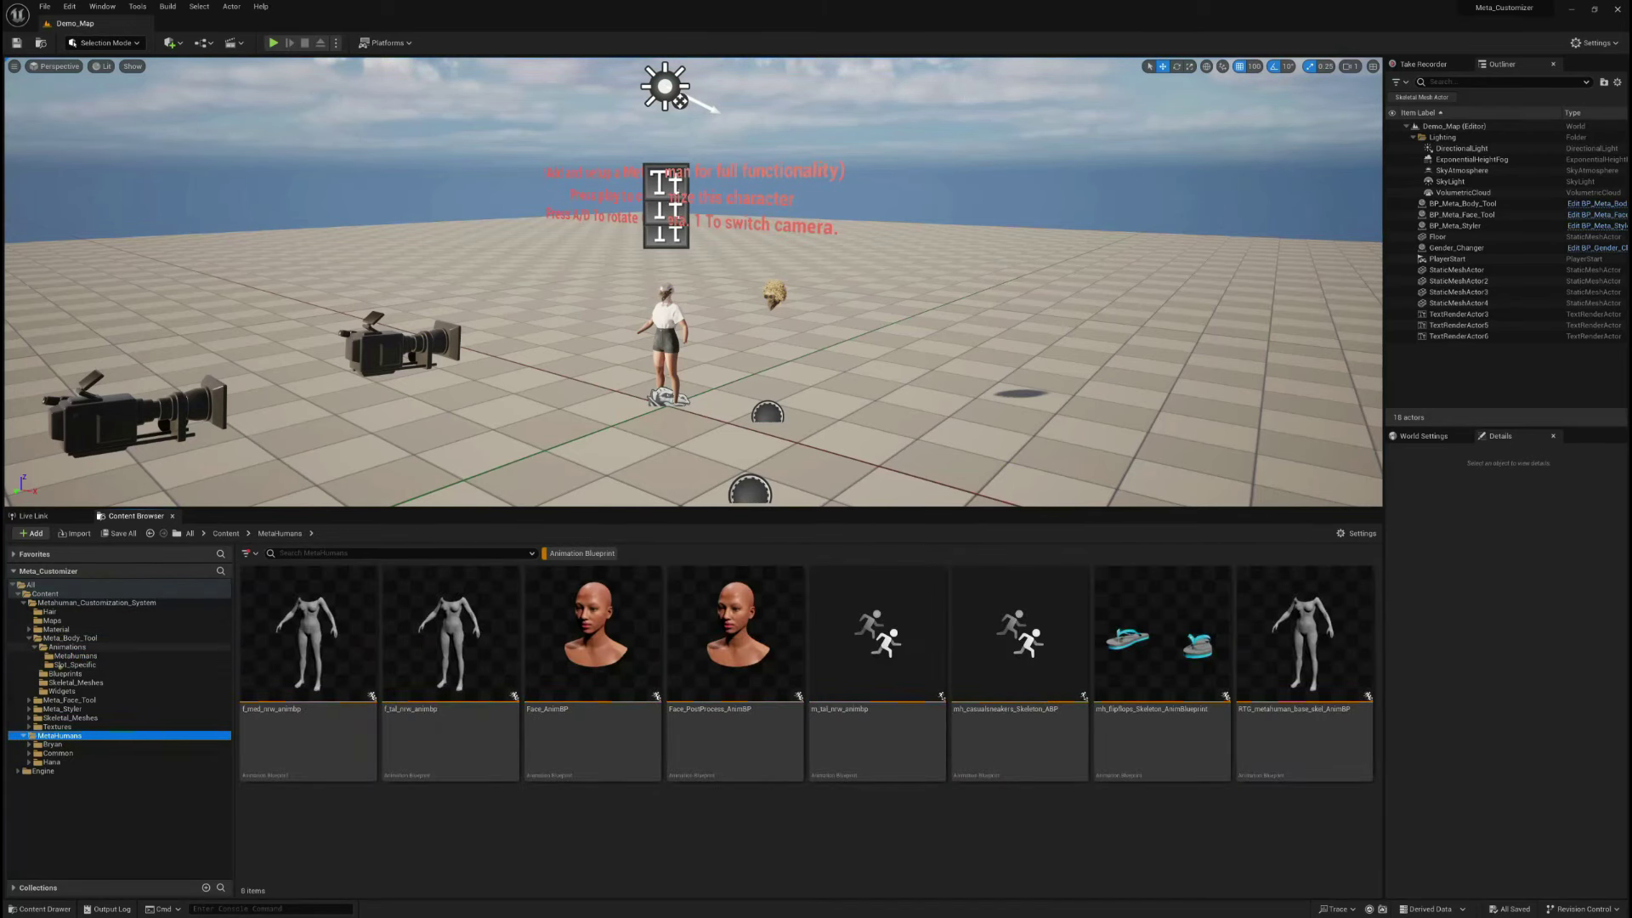
pyautogui.click(70, 638)
pyautogui.click(318, 664)
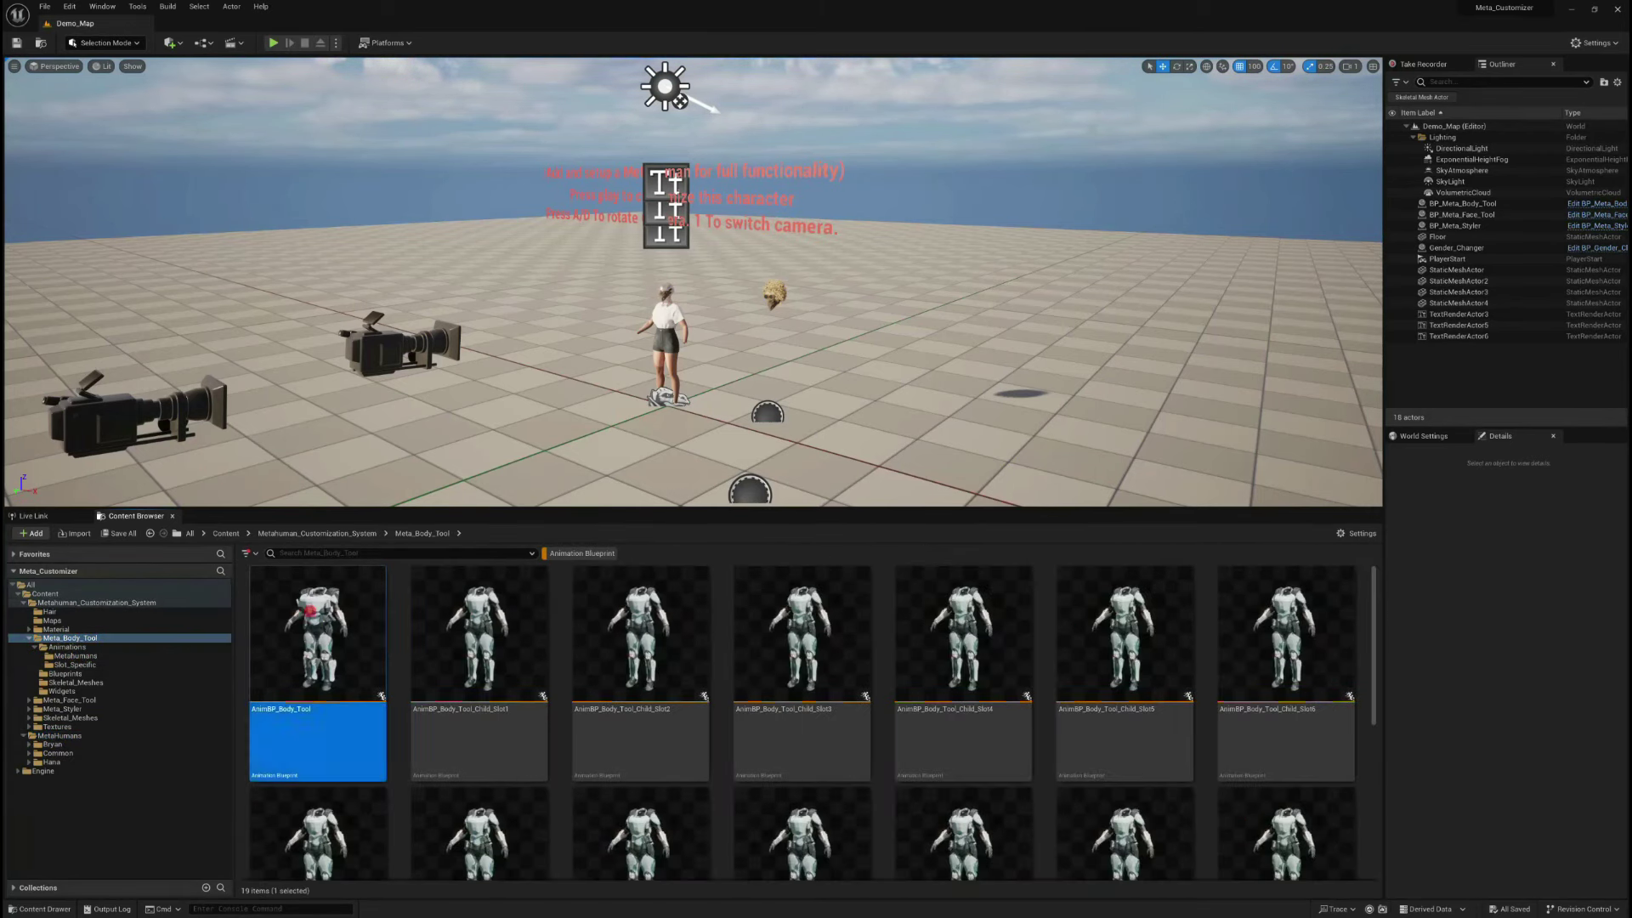
pyautogui.scroll(-5, 1170, 772)
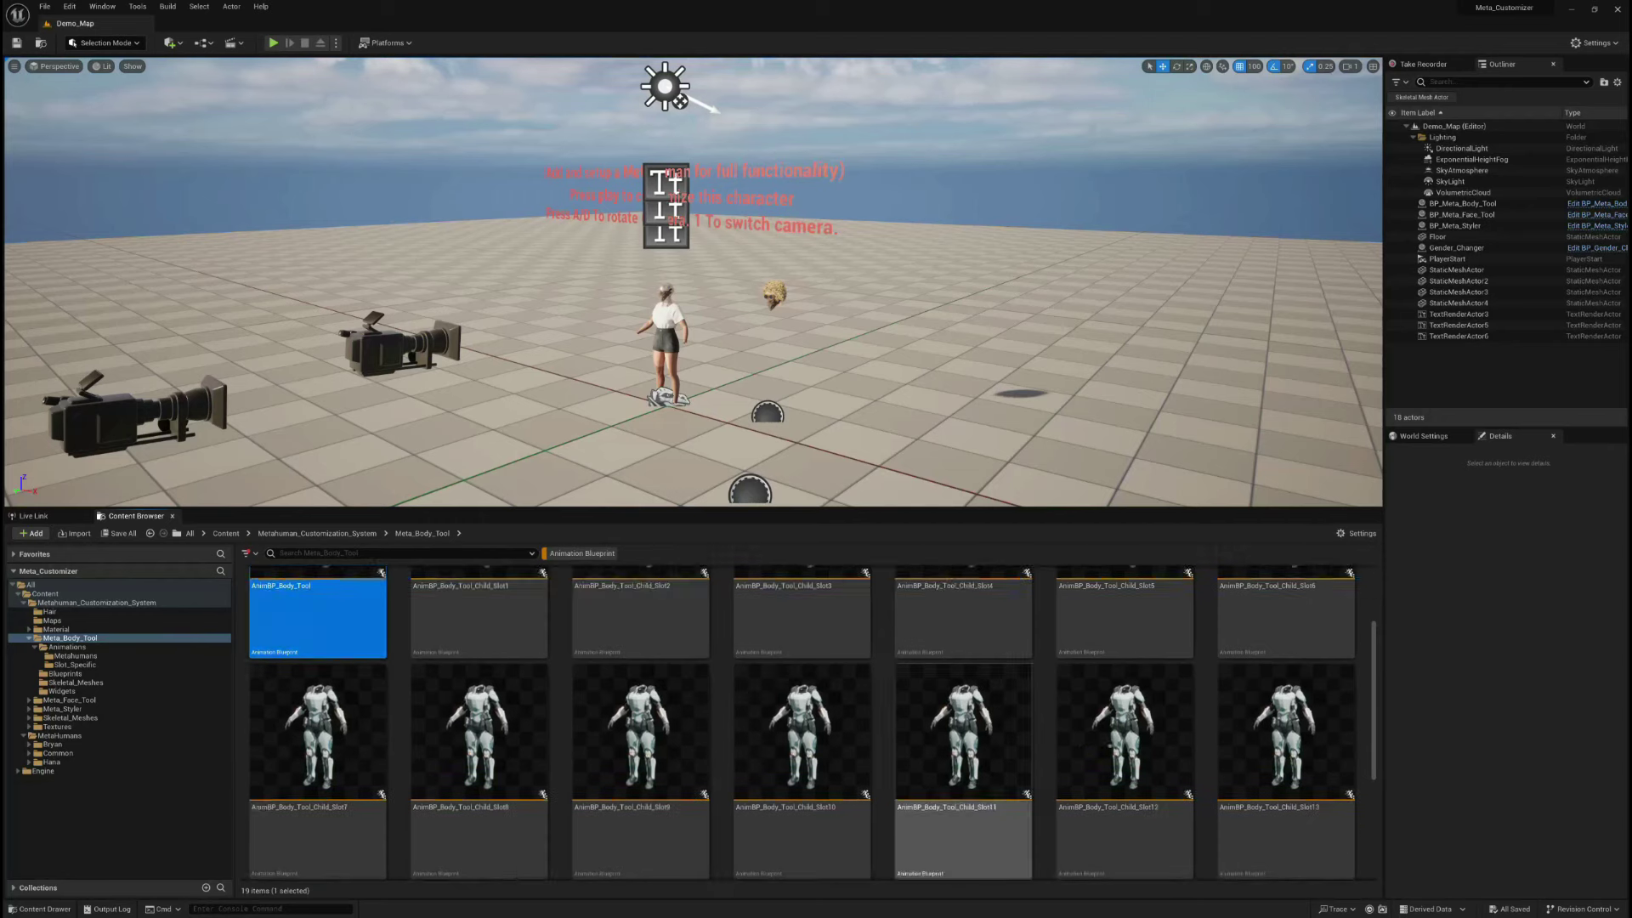
pyautogui.hotkey('ctrl', 'a')
pyautogui.scroll(5, 457, 678)
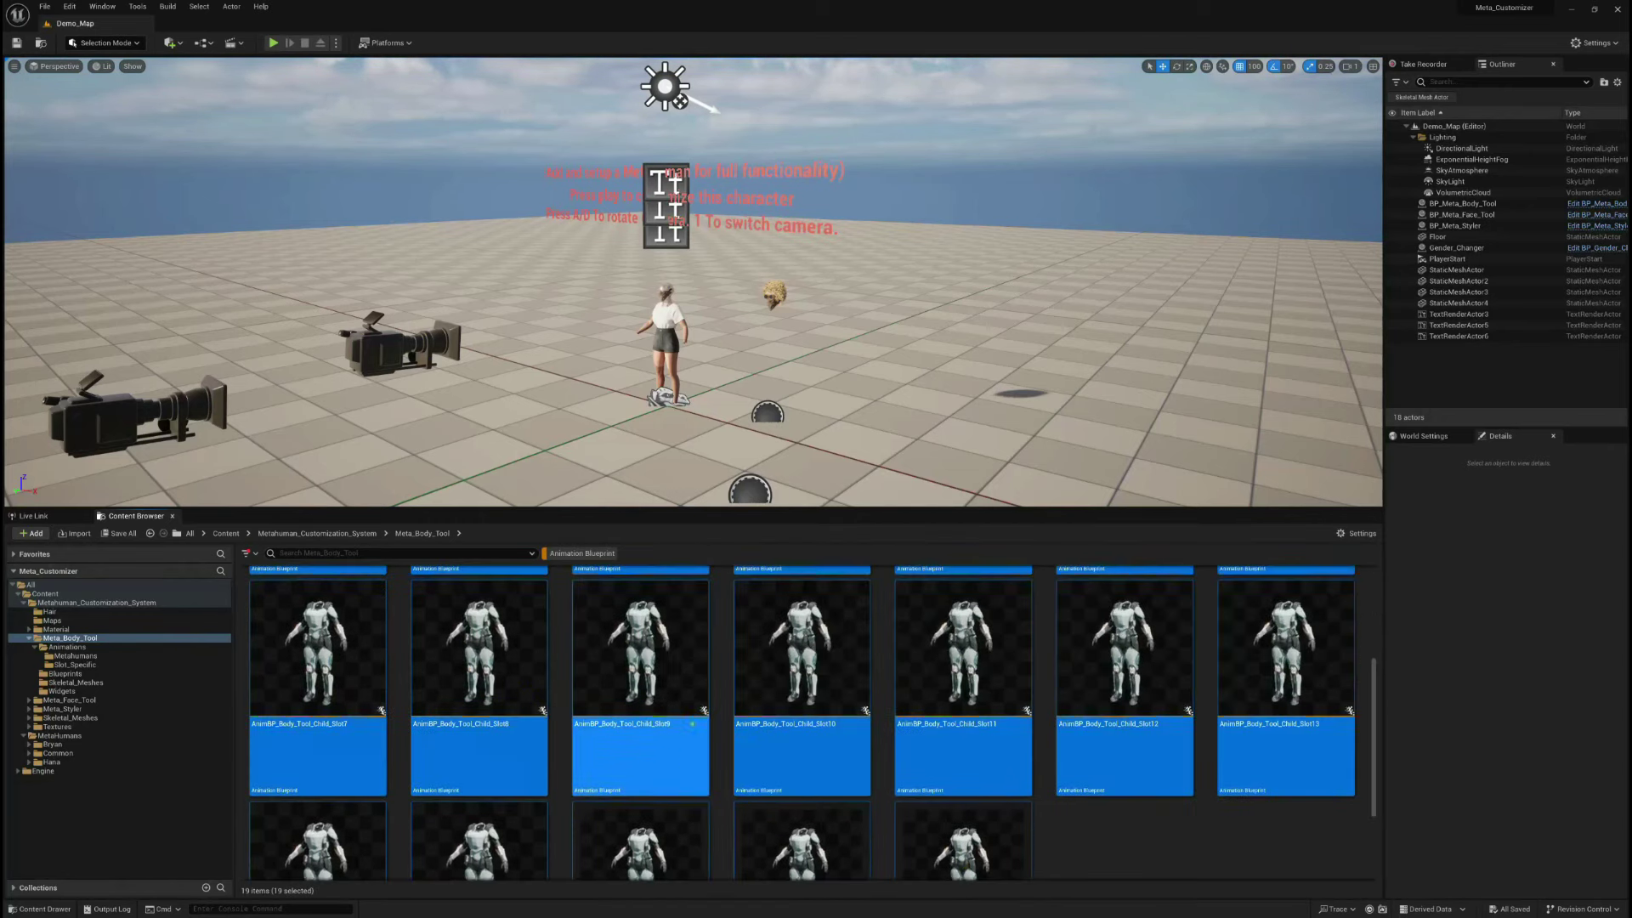
pyautogui.scroll(1, 457, 678)
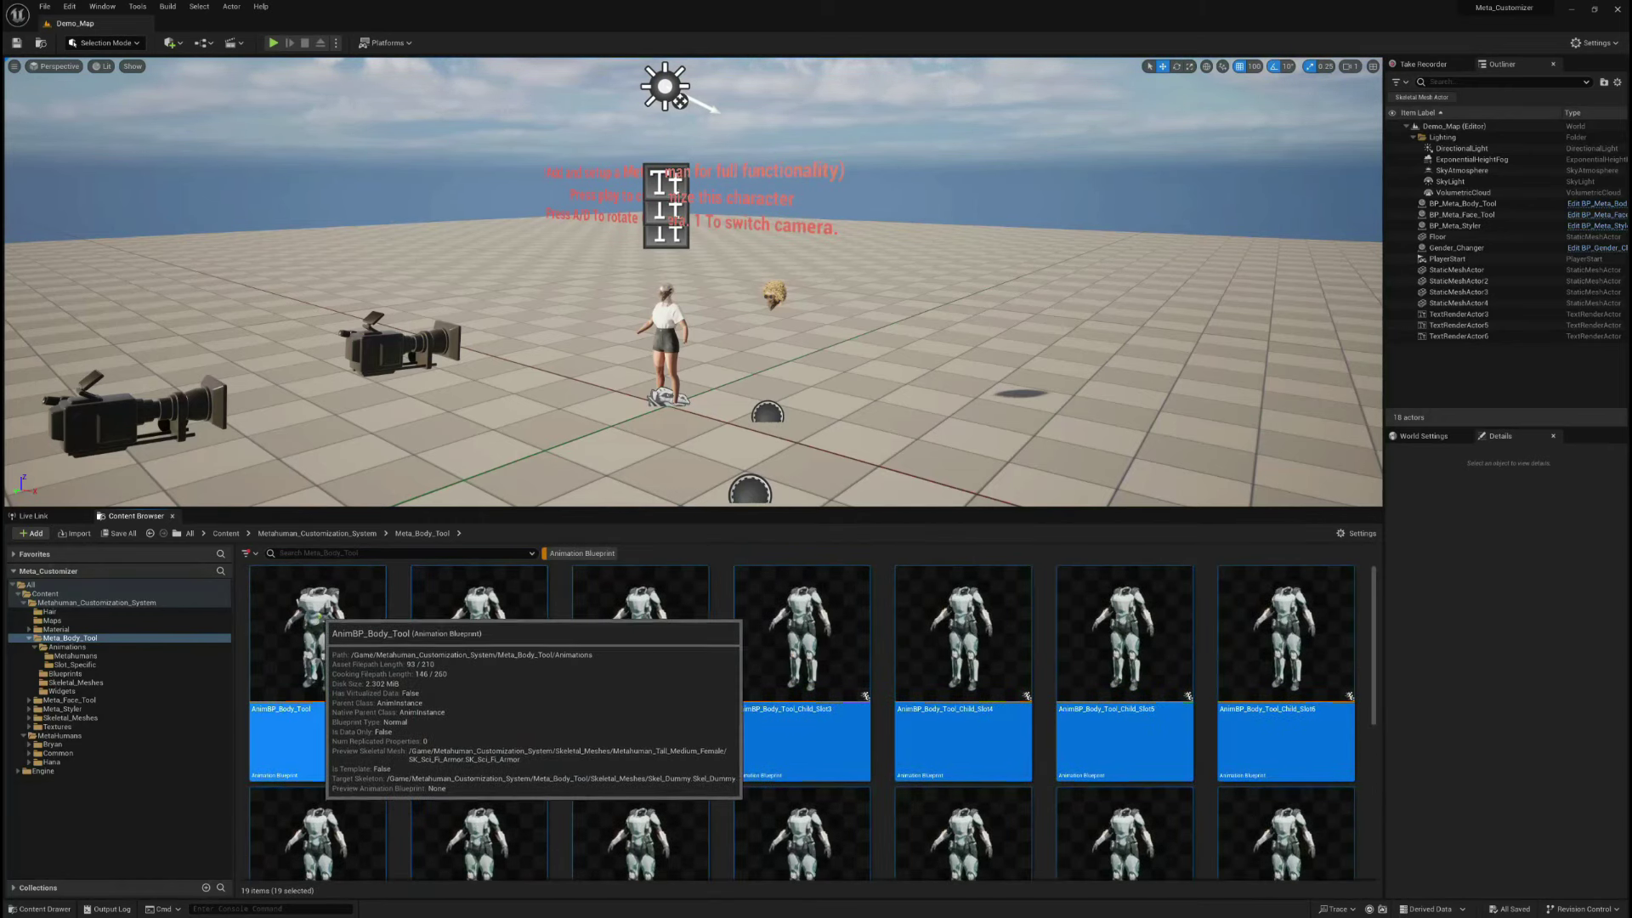
# Copy the 19 blueprints into Metahumans with Copy Here, then return to Animations
pyautogui.moveTo(320, 612); pyautogui.dragTo(74, 657)
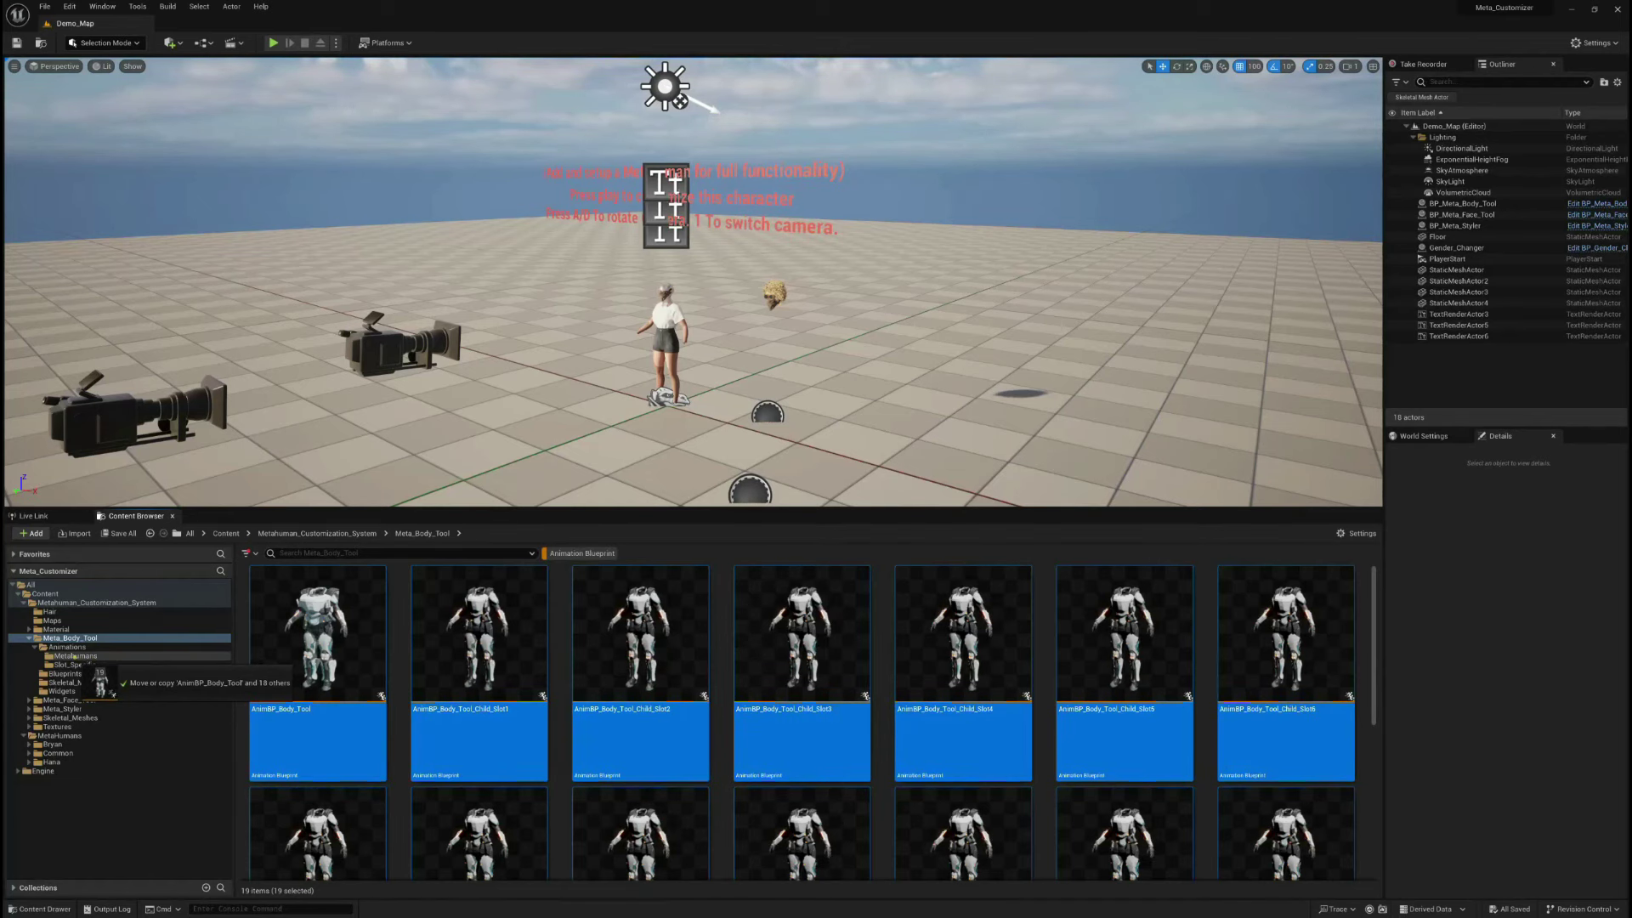
pyautogui.moveTo(74, 657); pyautogui.dragTo(74, 657)
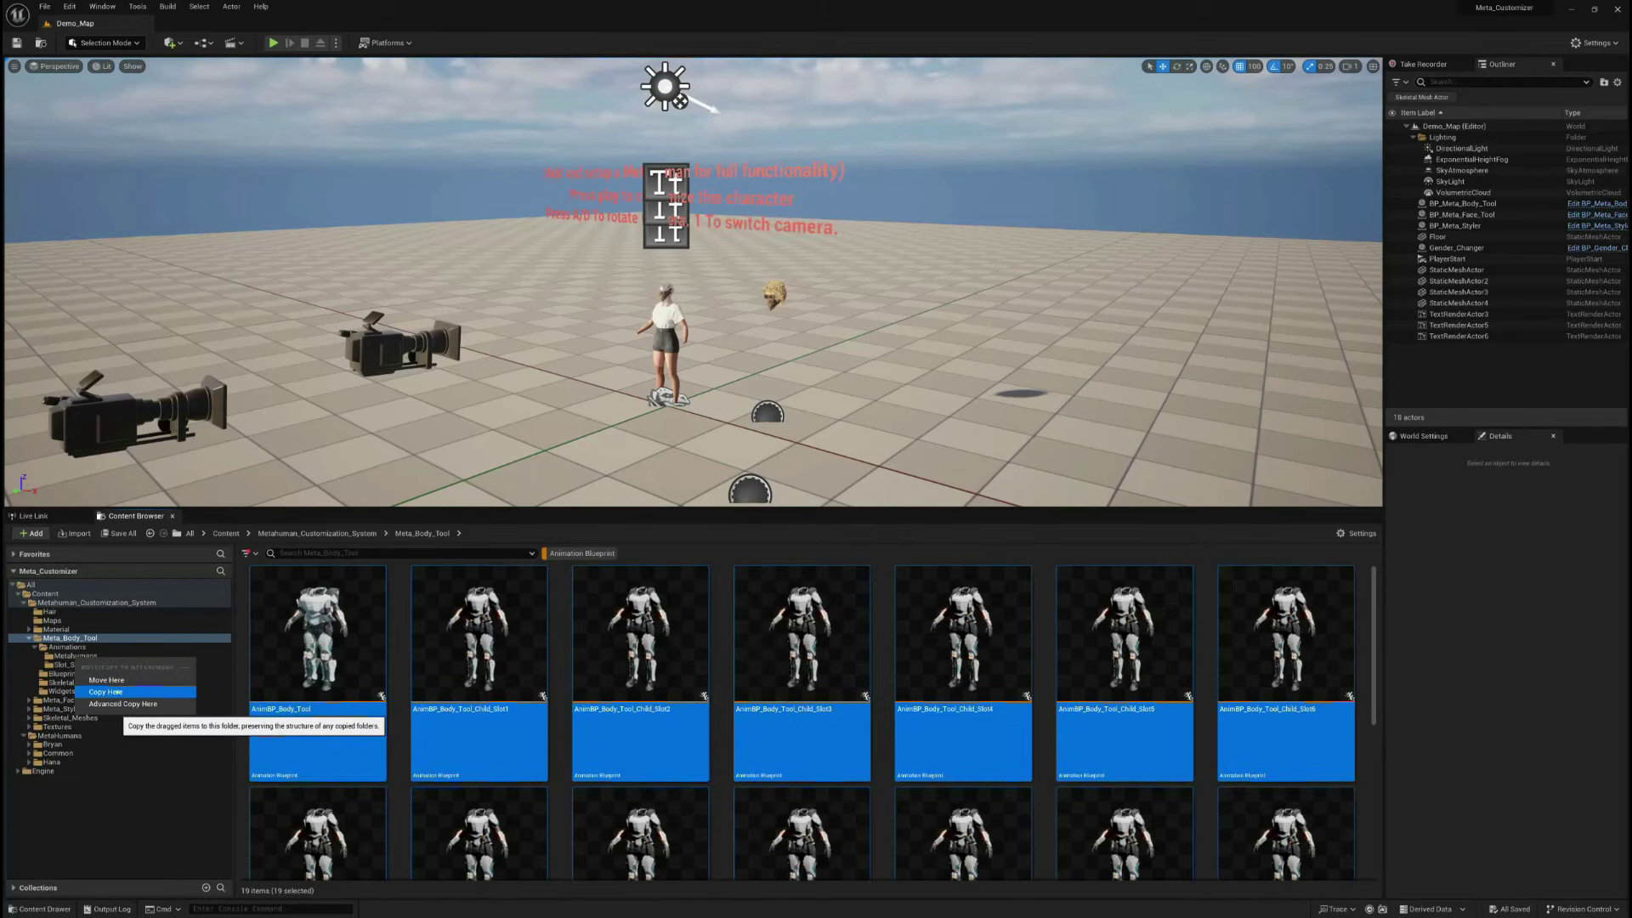
pyautogui.click(117, 692)
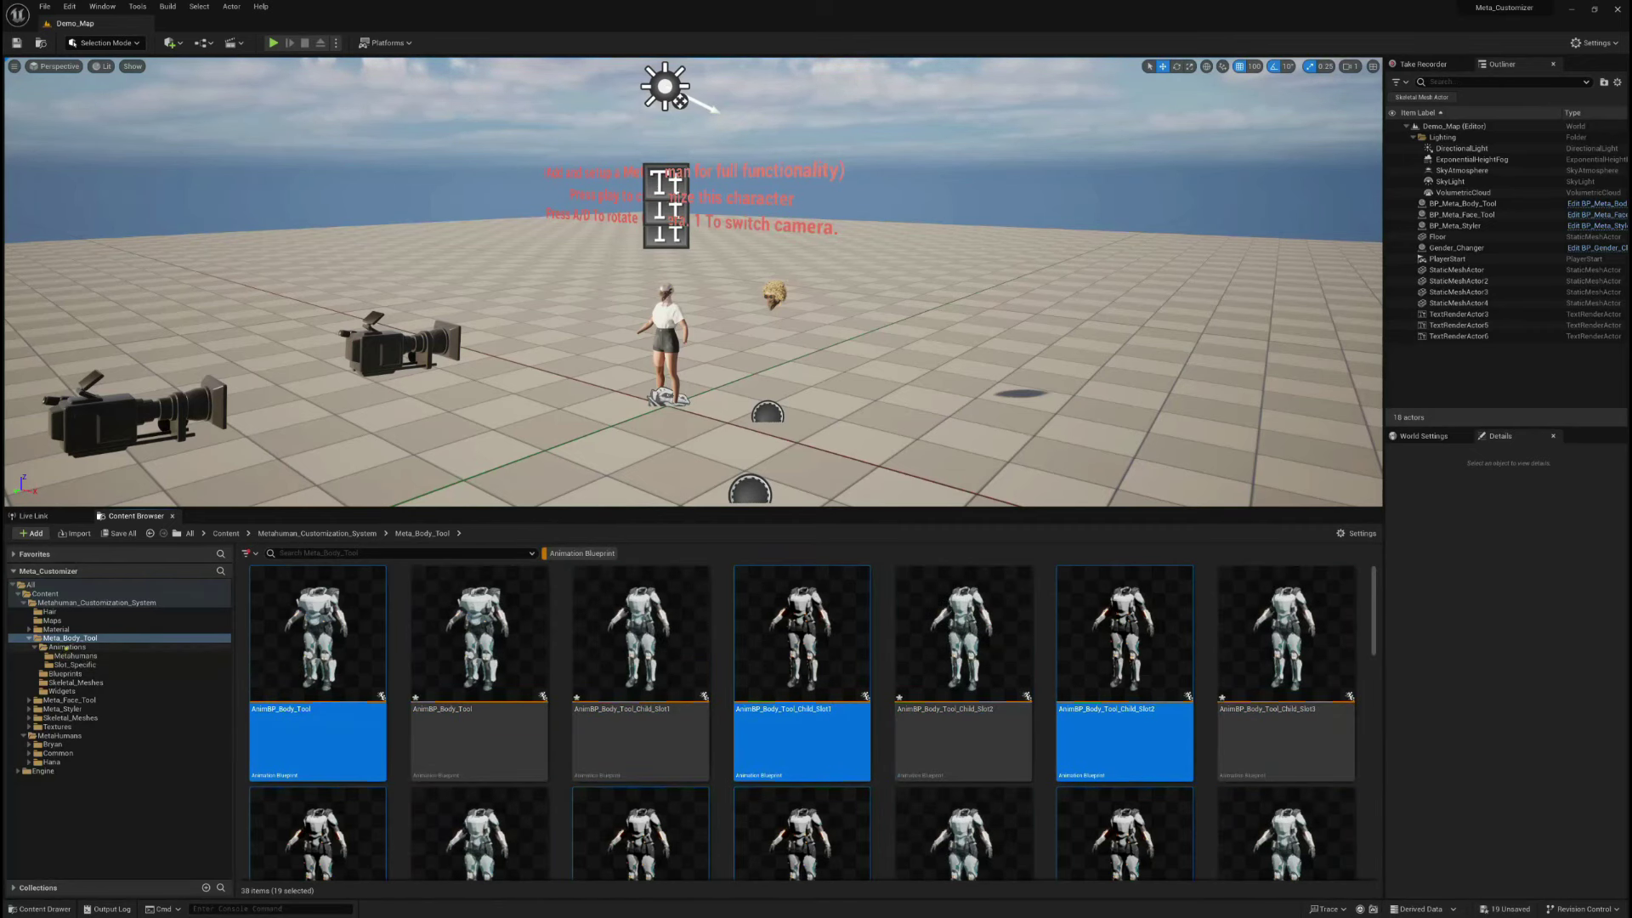
pyautogui.click(66, 647)
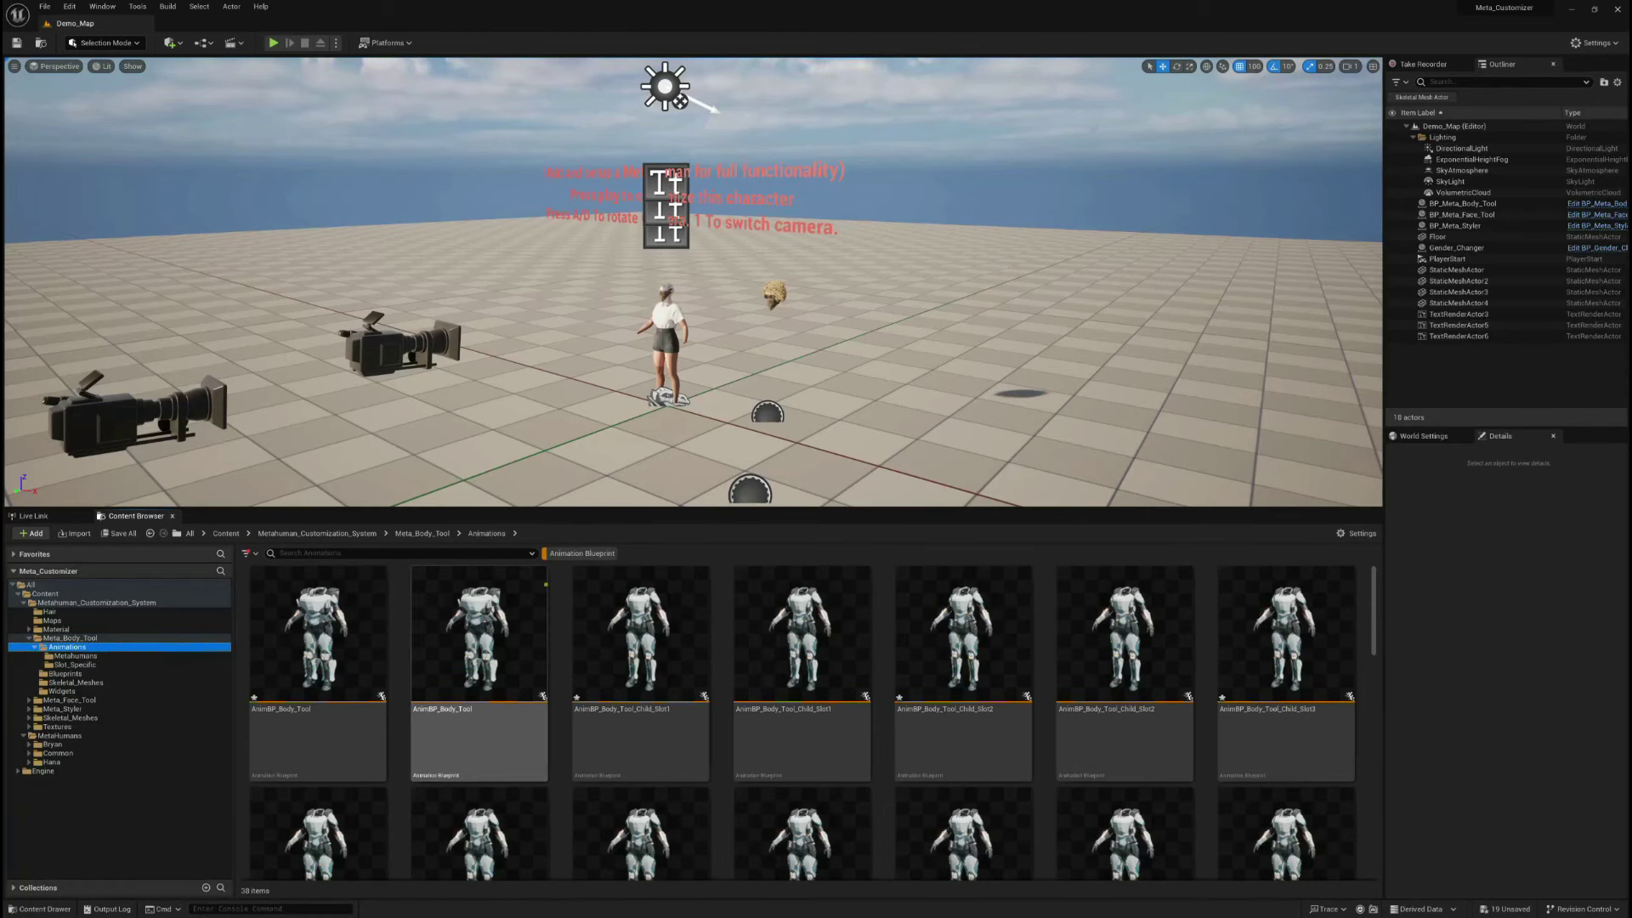
# Drop the Animation Blueprint filter, enter Metahumans, save the 19 copies, and select them all
pyautogui.click(567, 553)
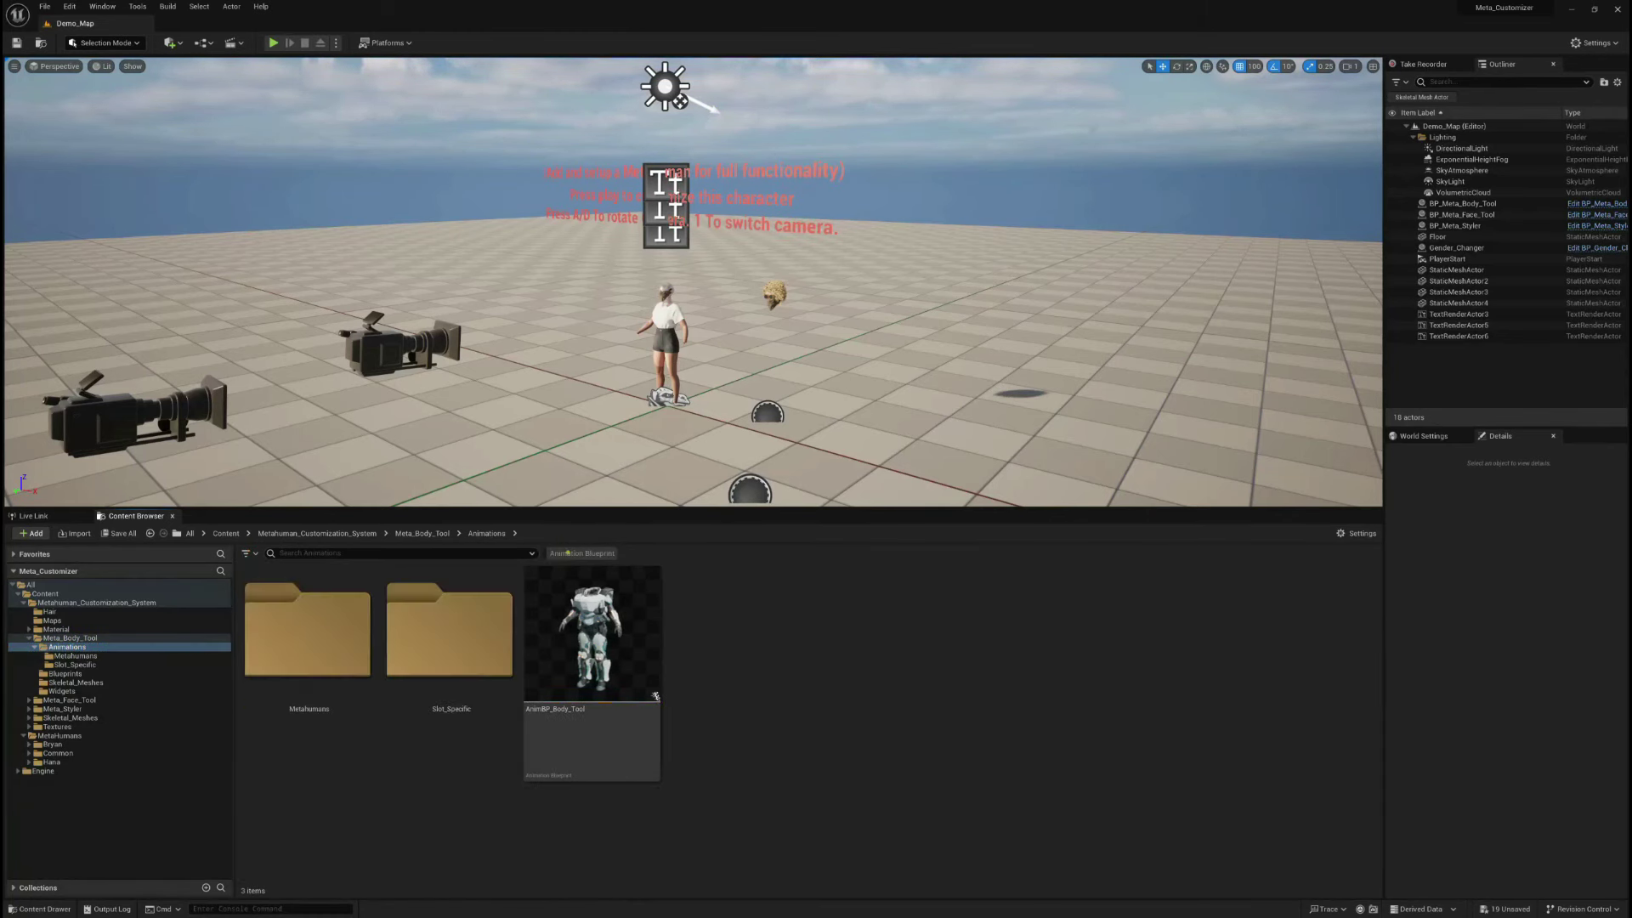
pyautogui.click(313, 644)
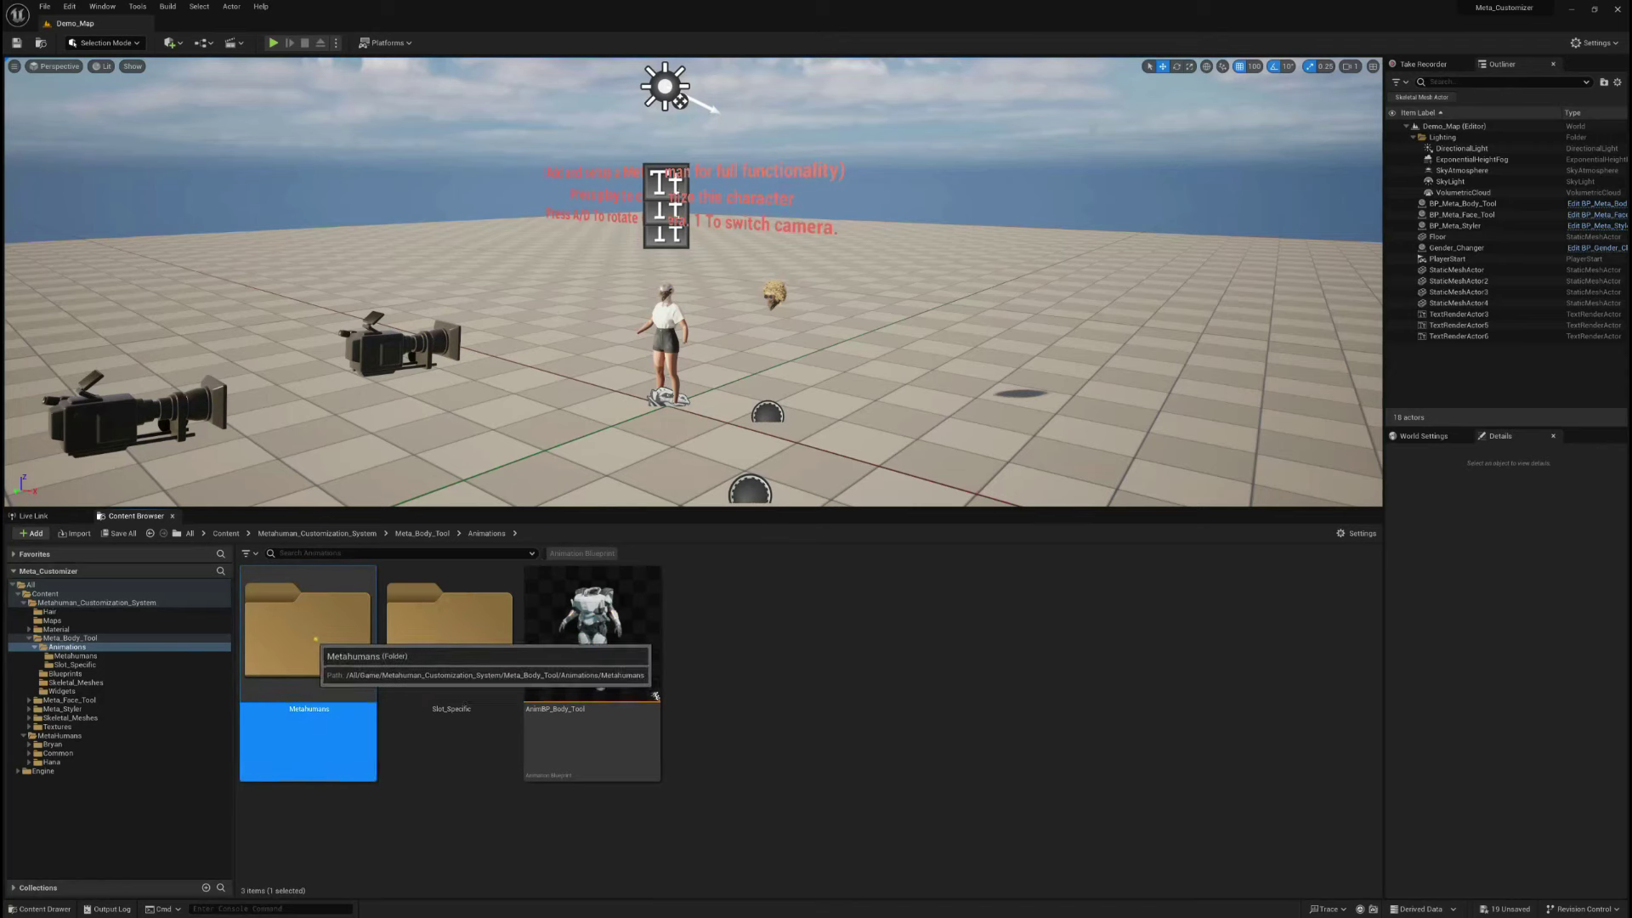
pyautogui.doubleClick(314, 645)
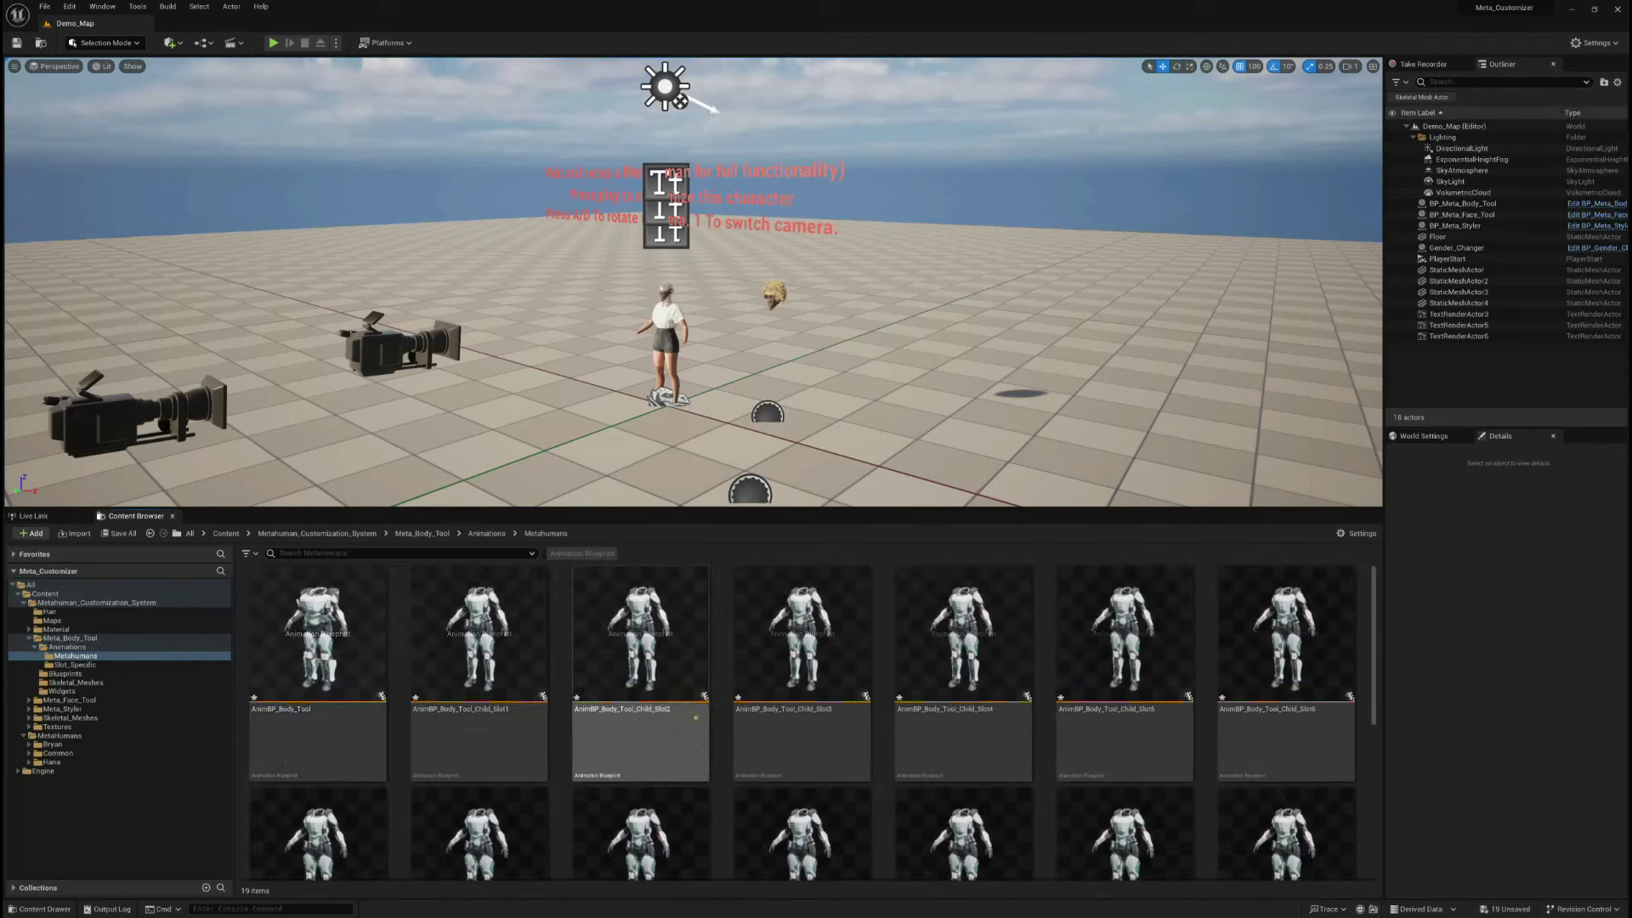
pyautogui.scroll(-2, 1074, 742)
pyautogui.hotkey('ctrl', 'shift', 's')
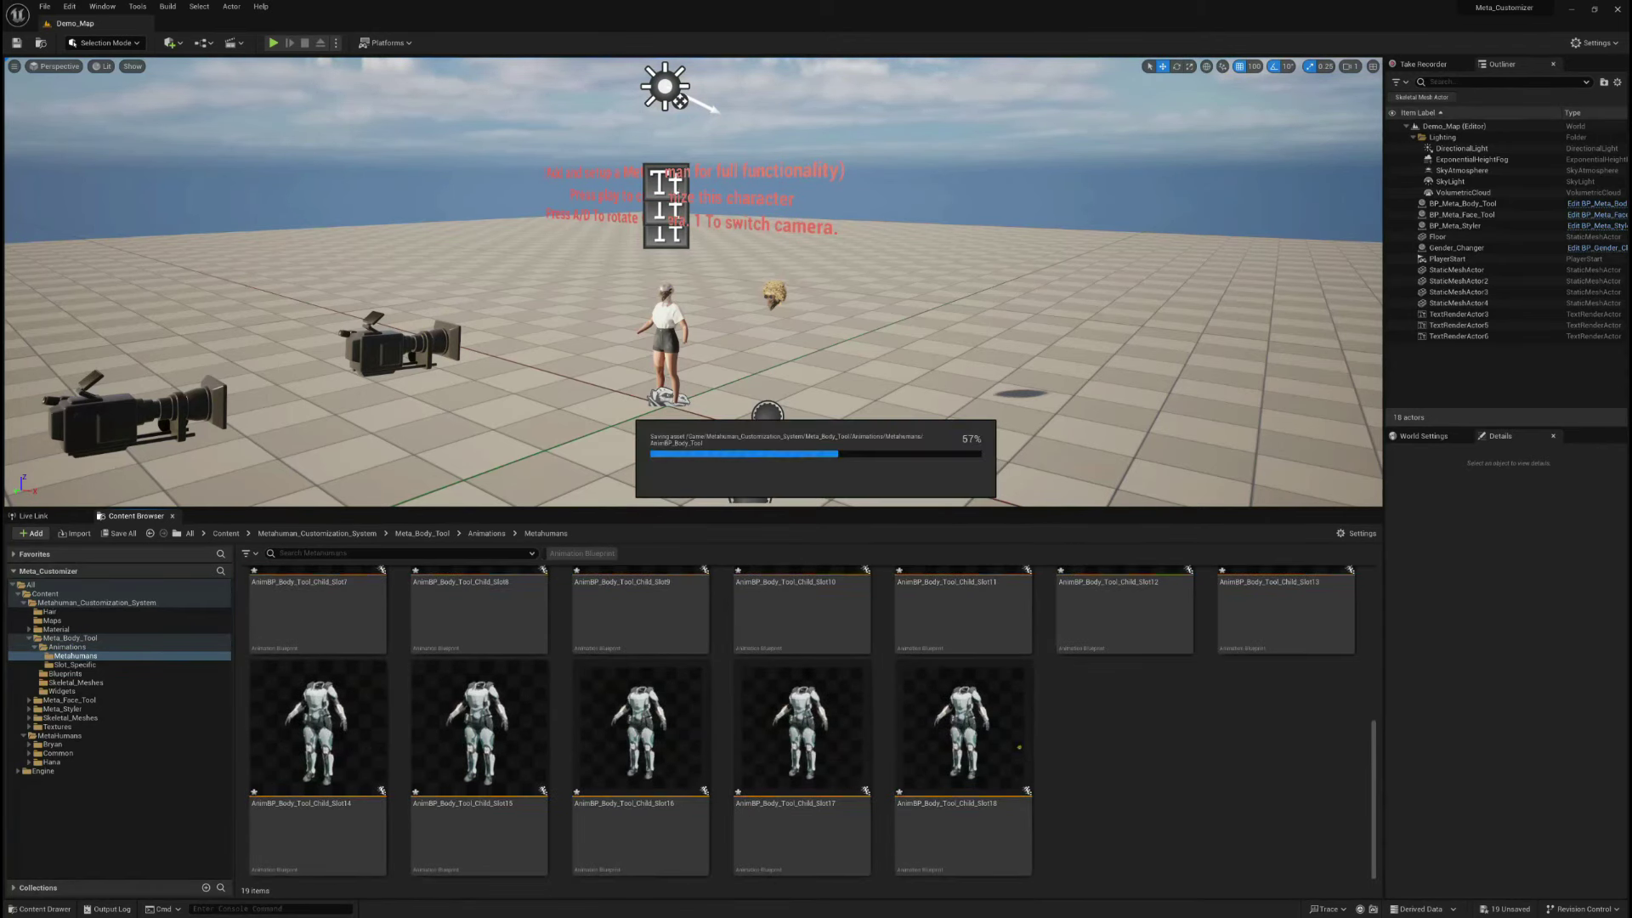
pyautogui.scroll(5, 700, 723)
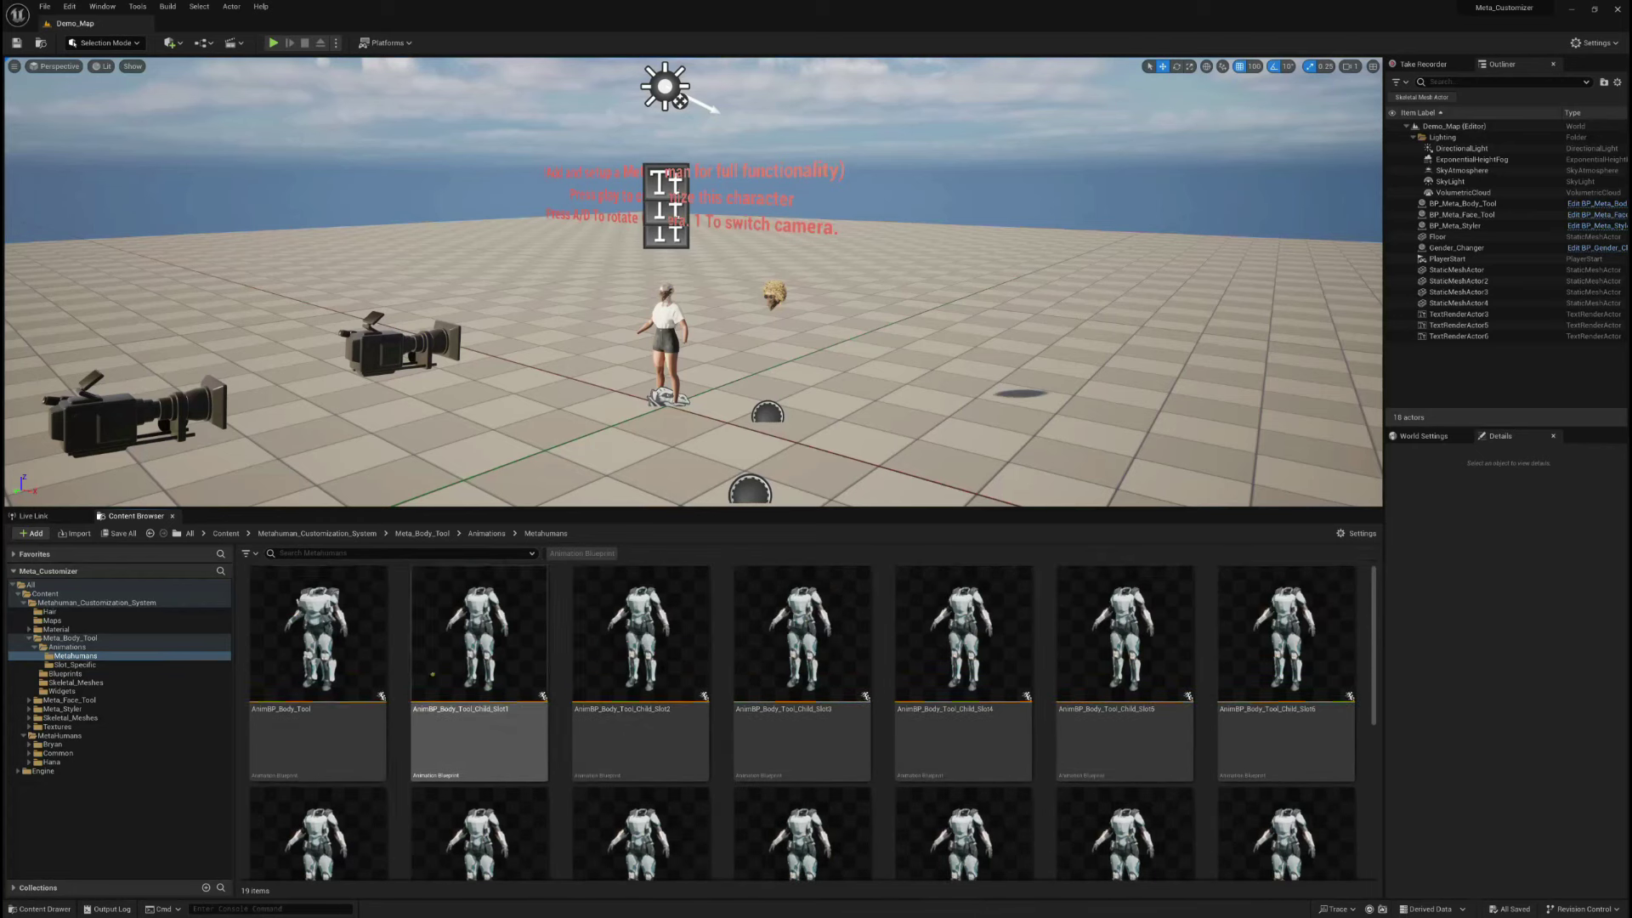
pyautogui.scroll(-2, 315, 723)
pyautogui.click(994, 781)
pyautogui.hotkey('ctrl', 'a')
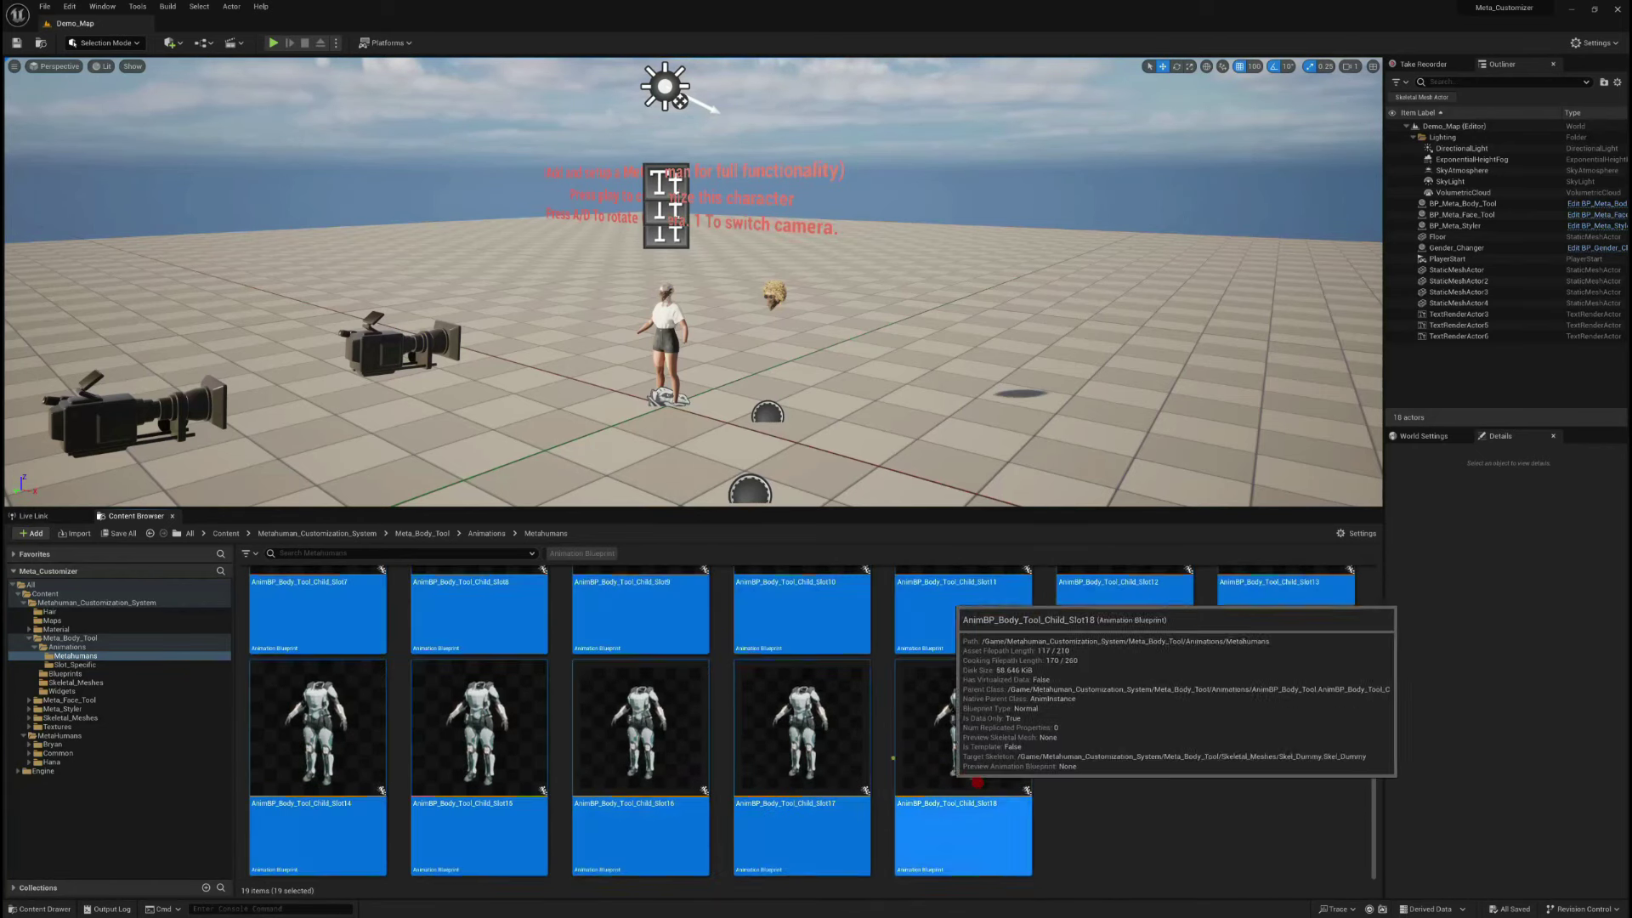
pyautogui.scroll(2, 994, 782)
# Assign metahuman_base_skel to the 19 copied blueprints through Assign Skeleton, searching 'base'
pyautogui.rightClick(352, 631)
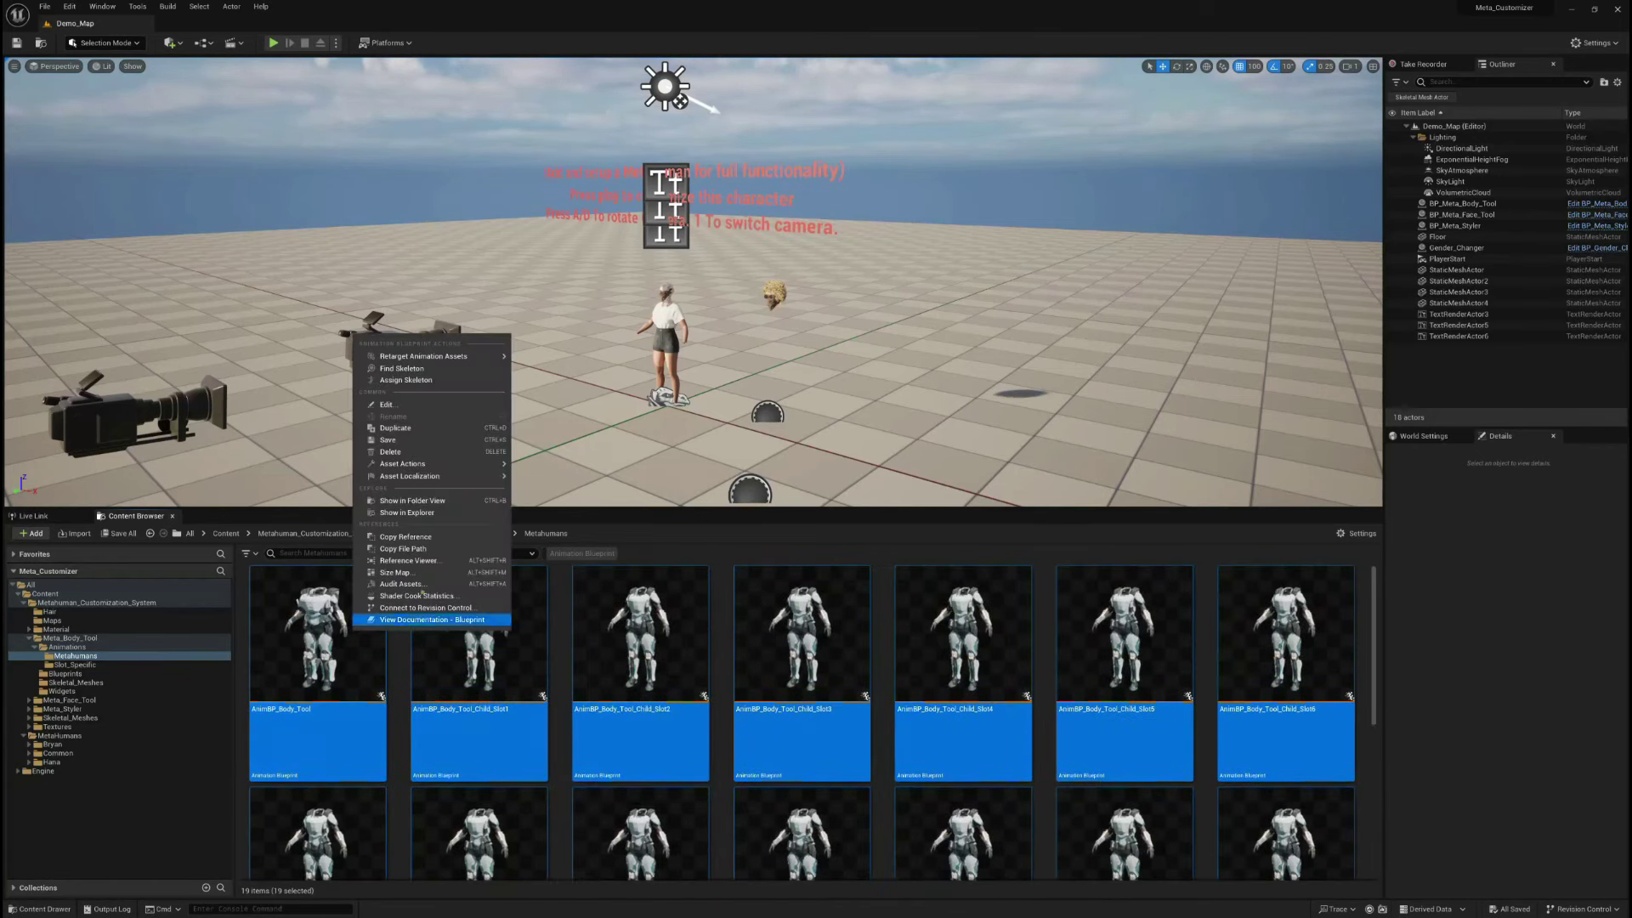
pyautogui.moveTo(481, 464)
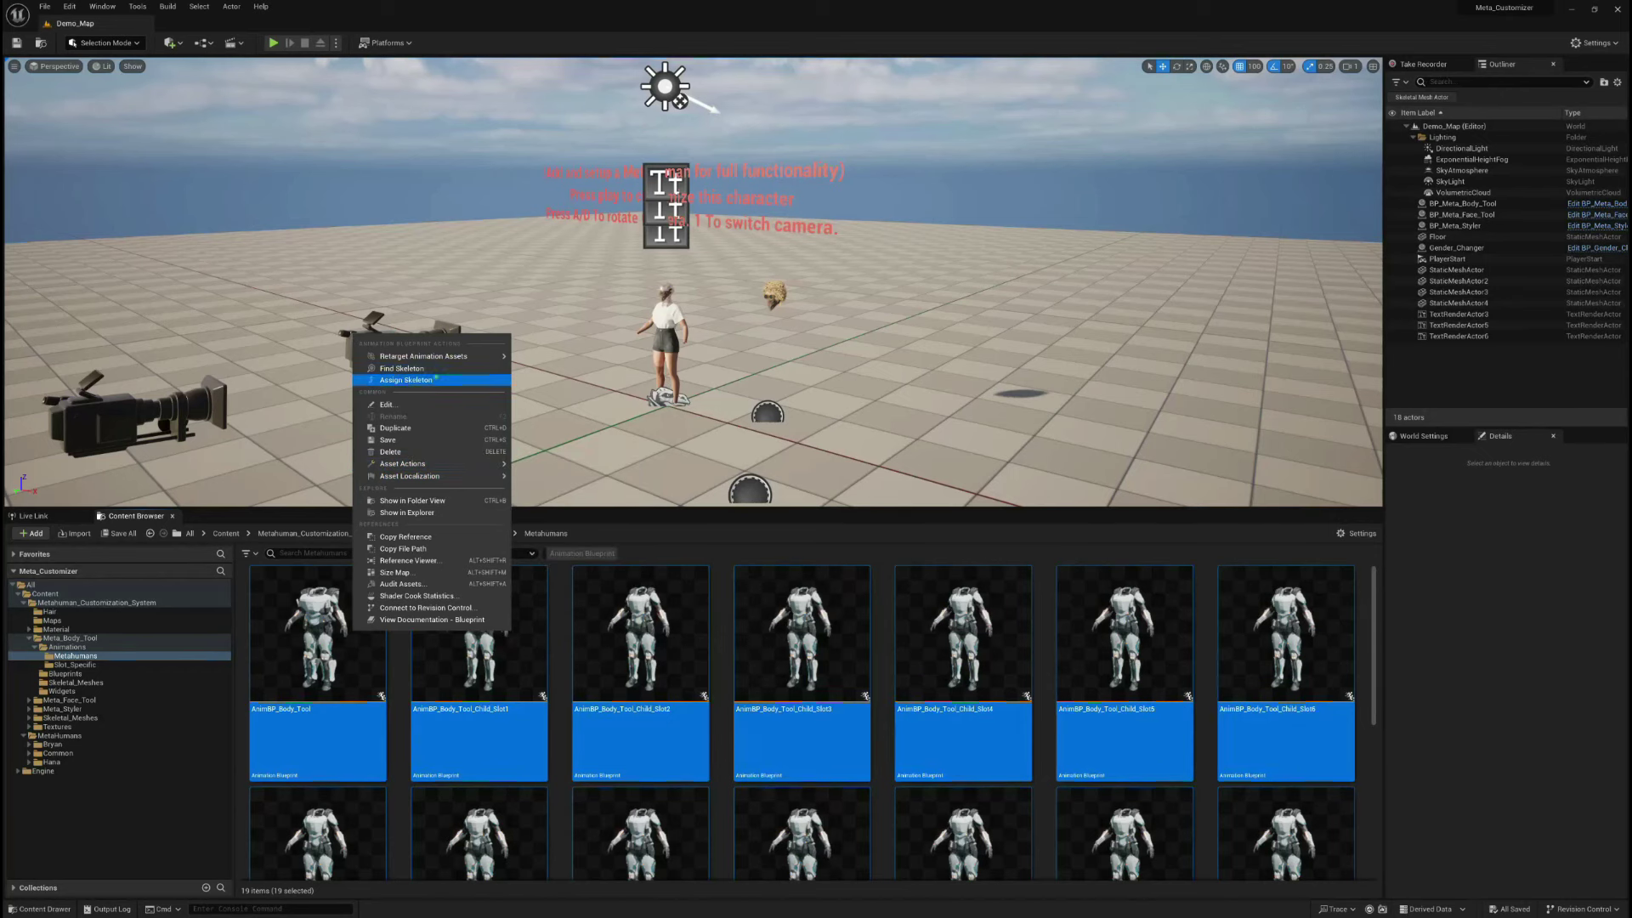
pyautogui.click(406, 381)
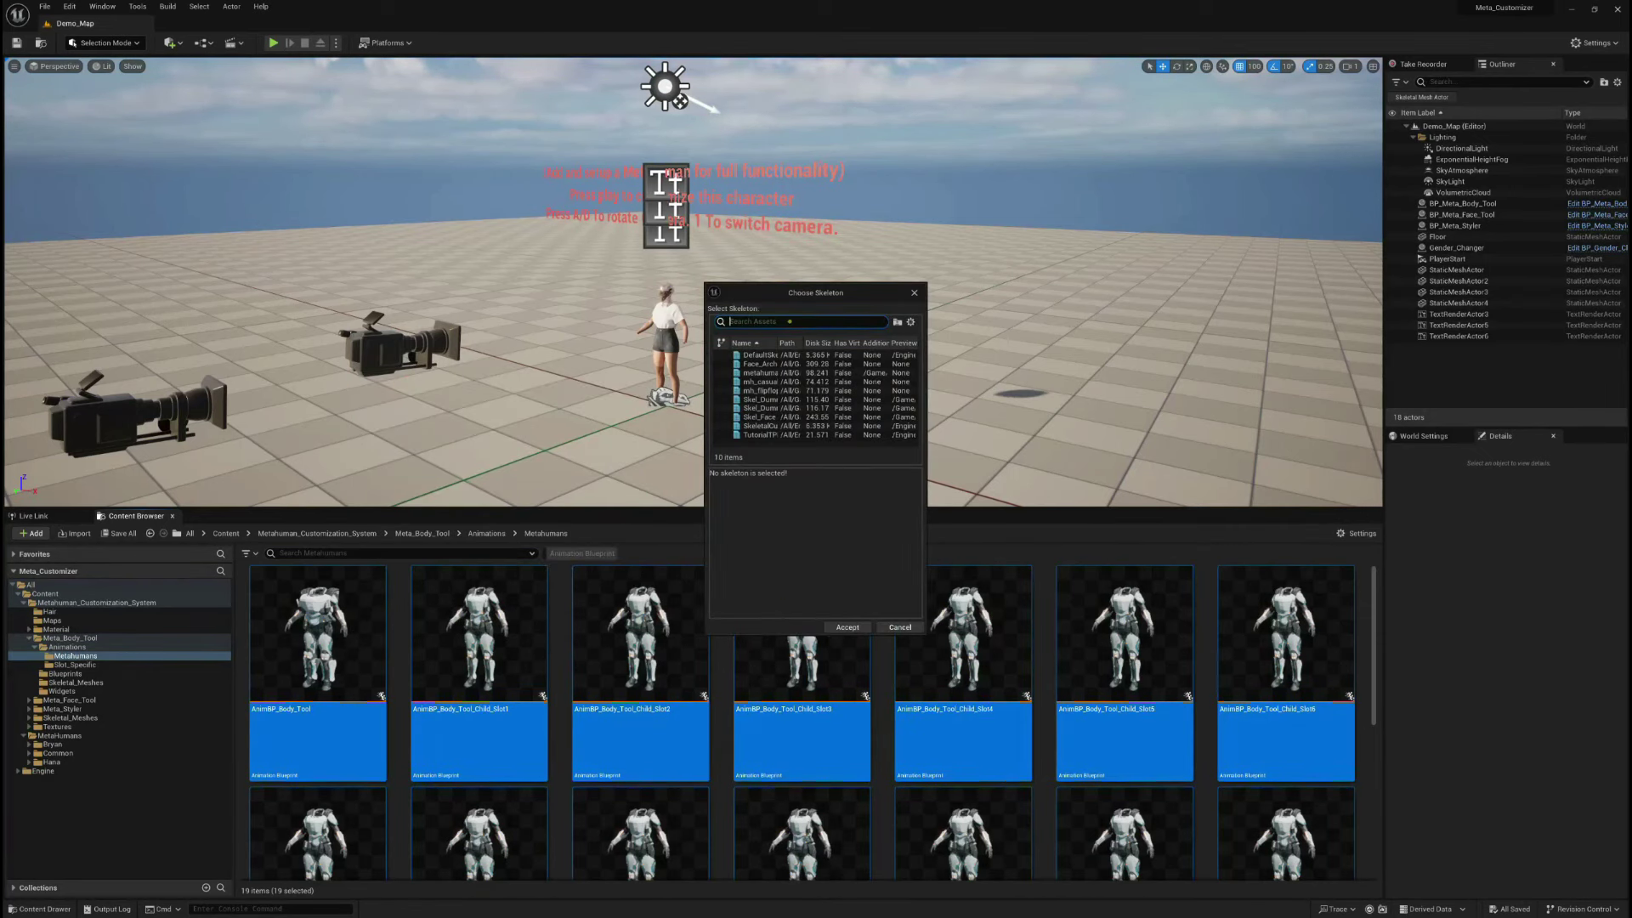
pyautogui.write('metahumanbase')
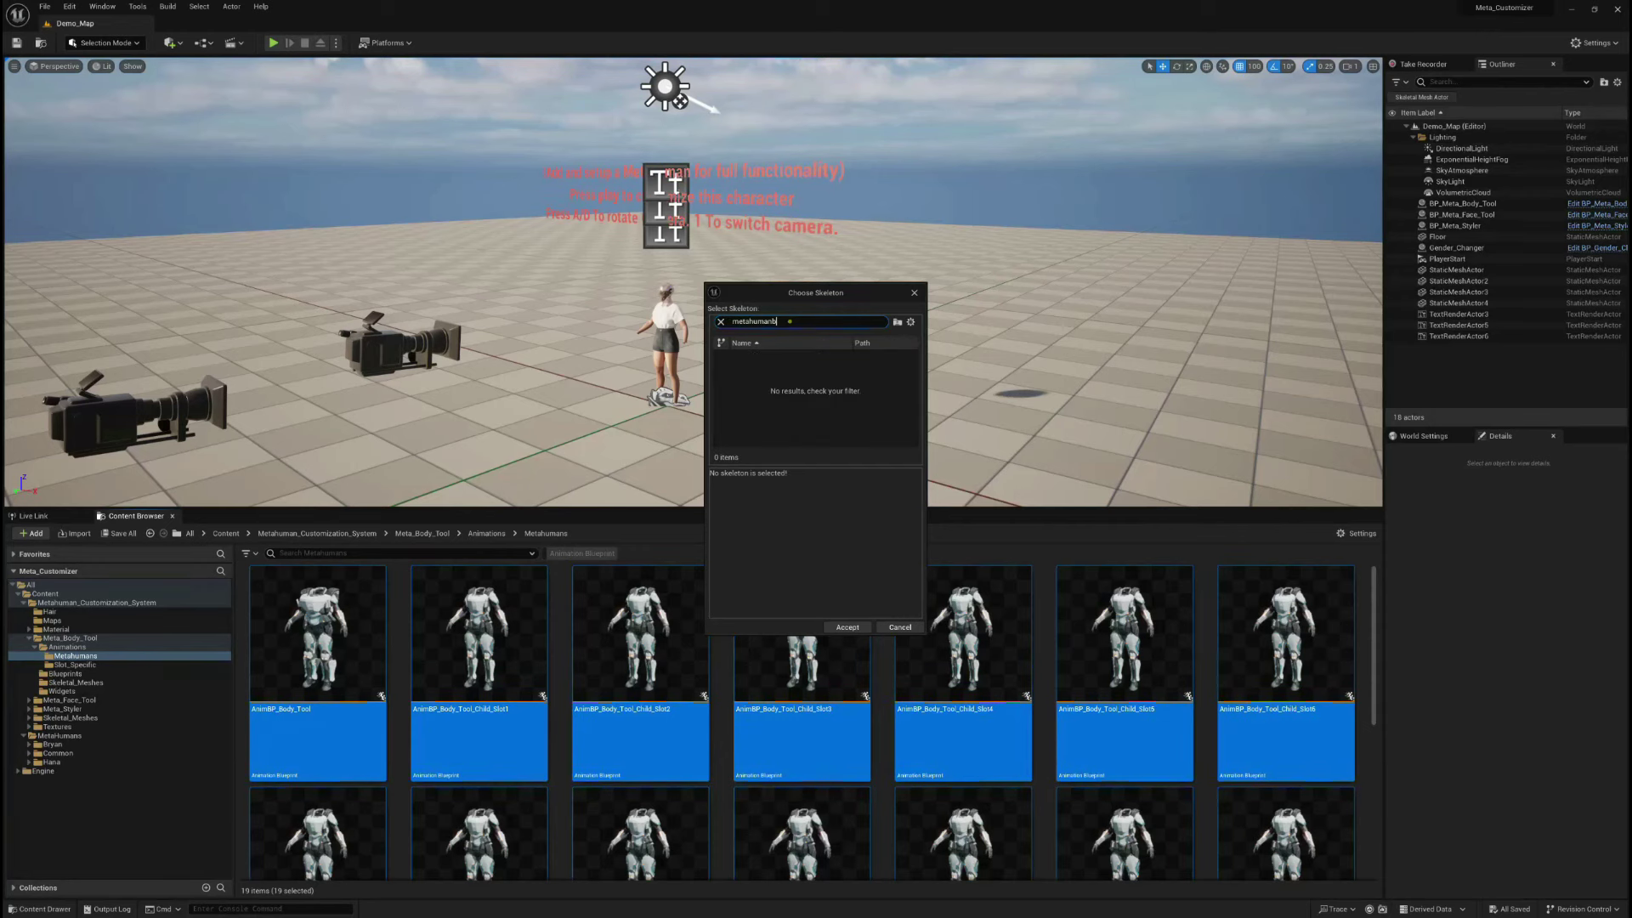
pyautogui.press('BackSpace')
pyautogui.write('base')
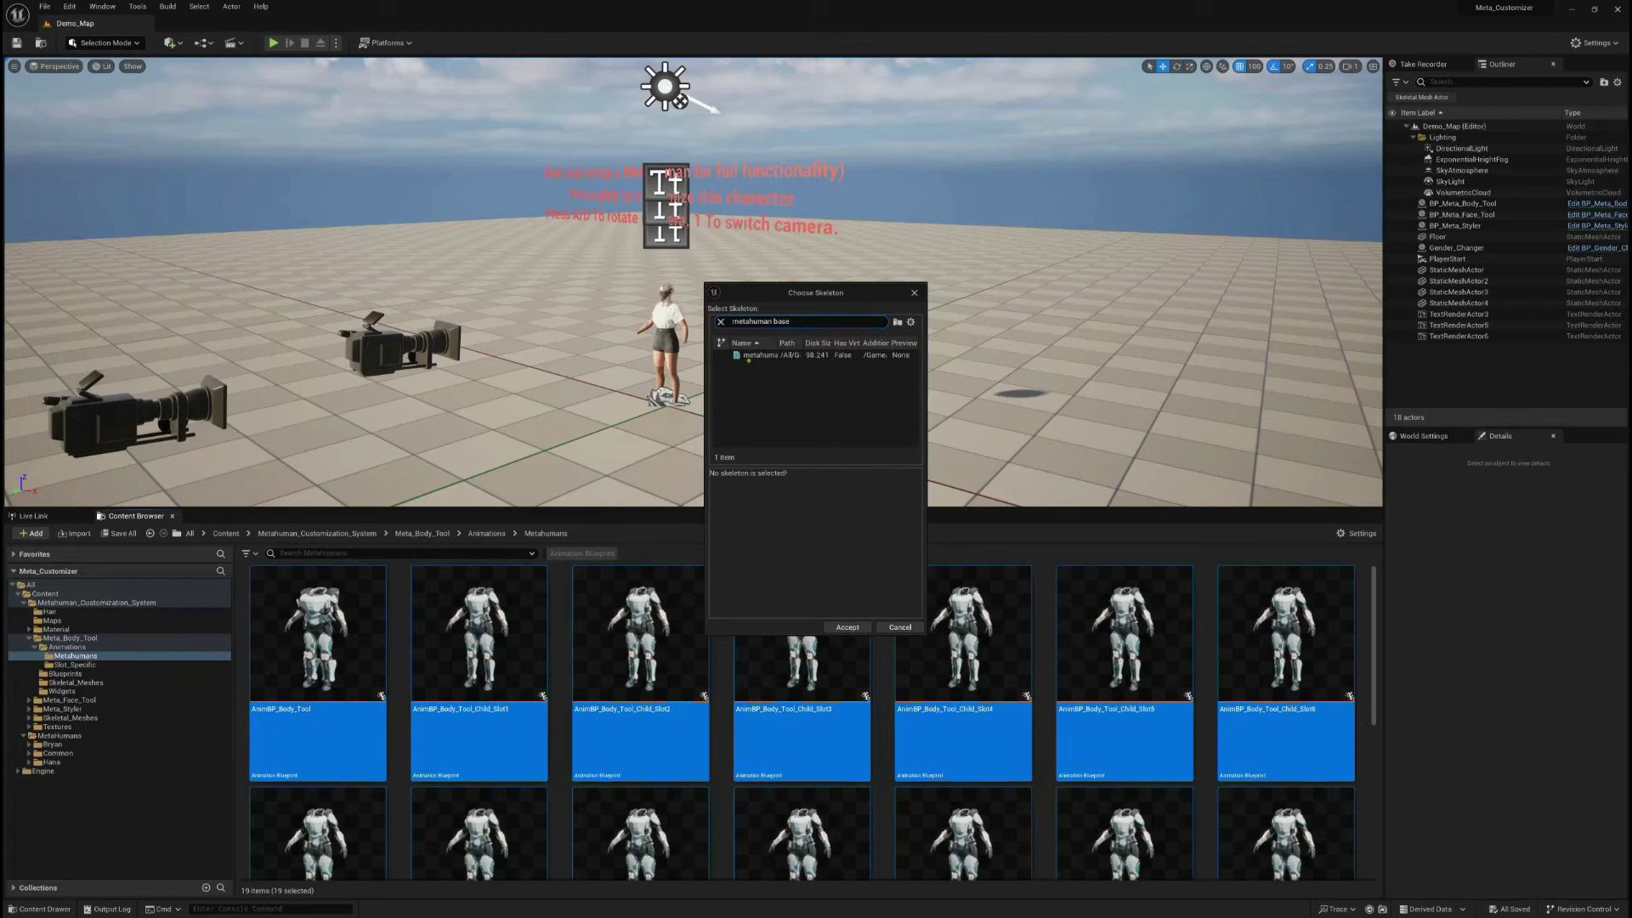
pyautogui.click(752, 356)
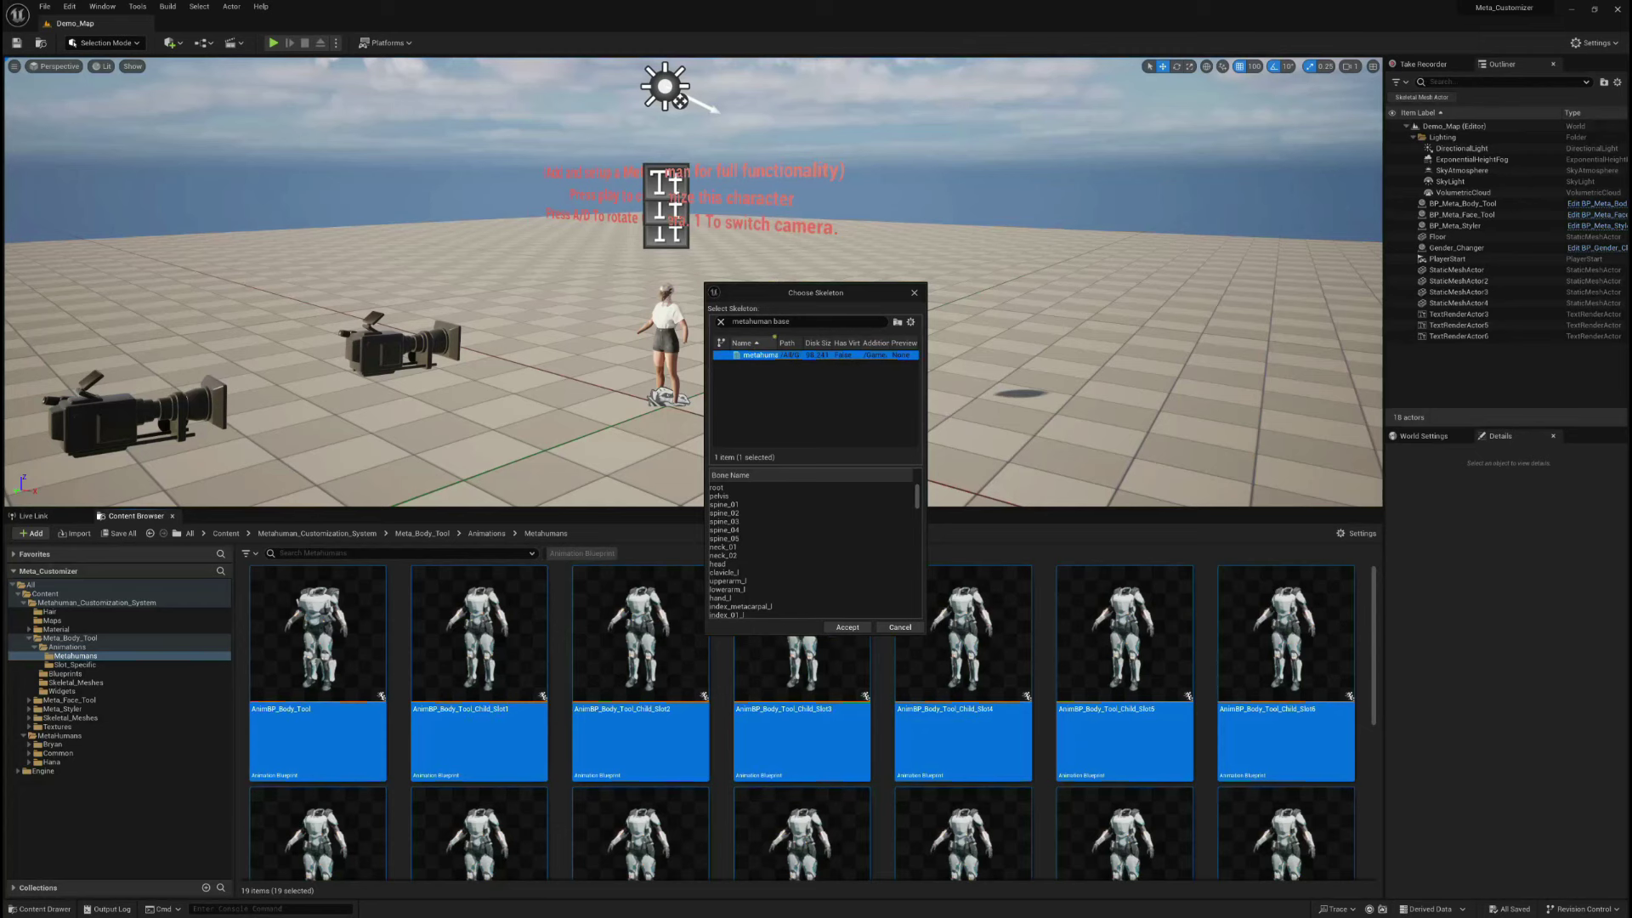
pyautogui.scroll(-5, 812, 548)
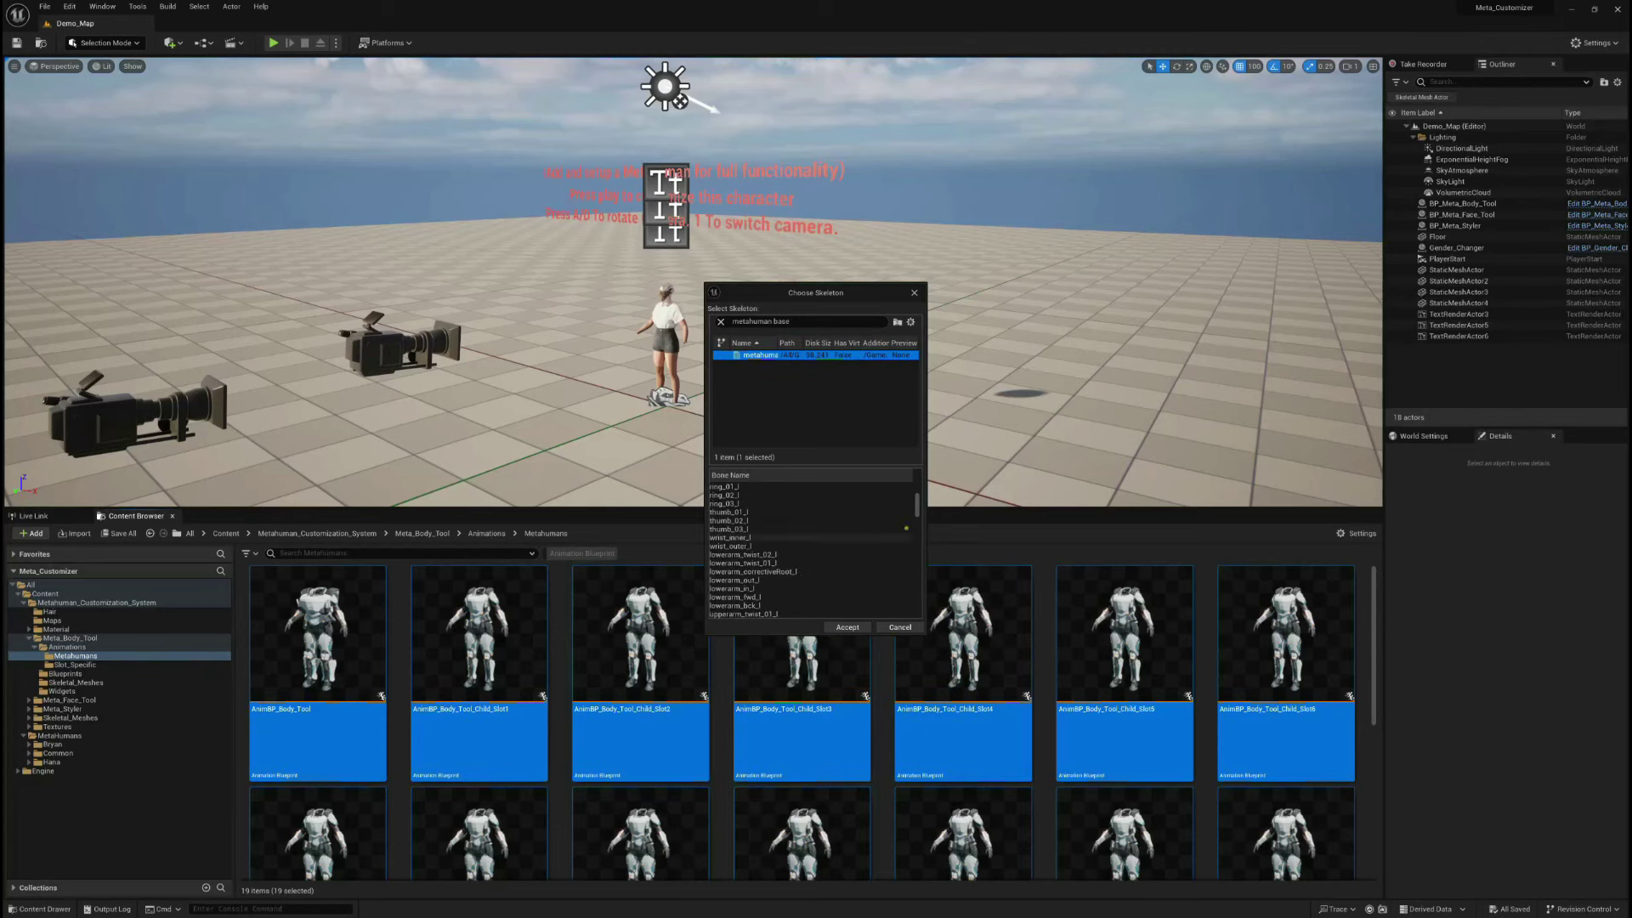
pyautogui.scroll(5, 812, 549)
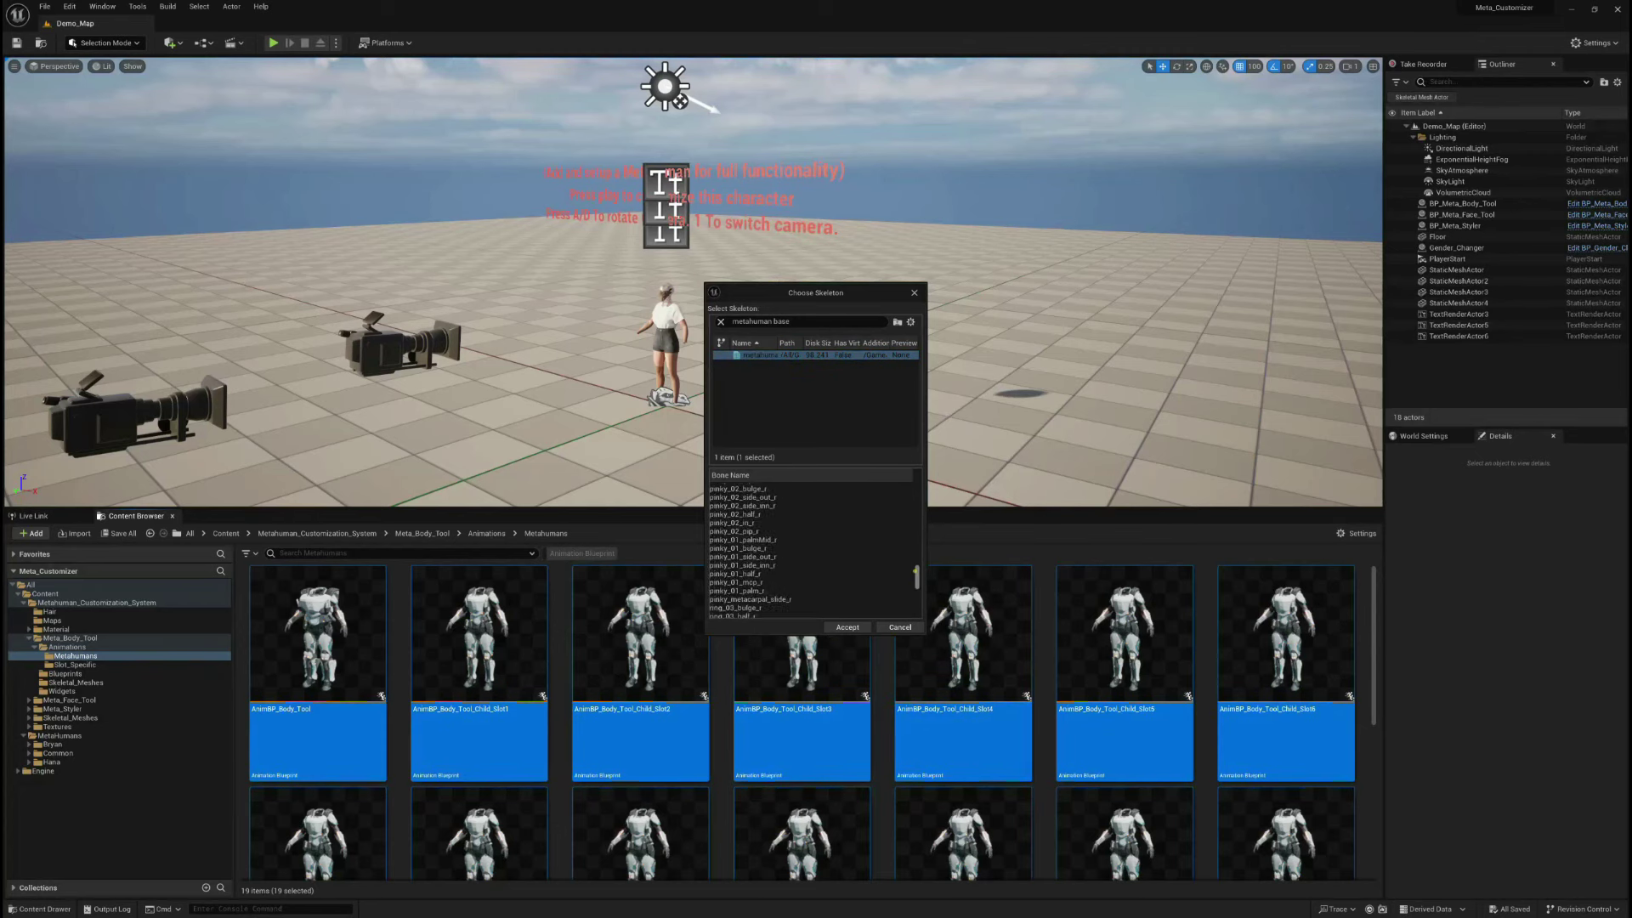
pyautogui.moveTo(918, 493); pyautogui.dragTo(947, 469)
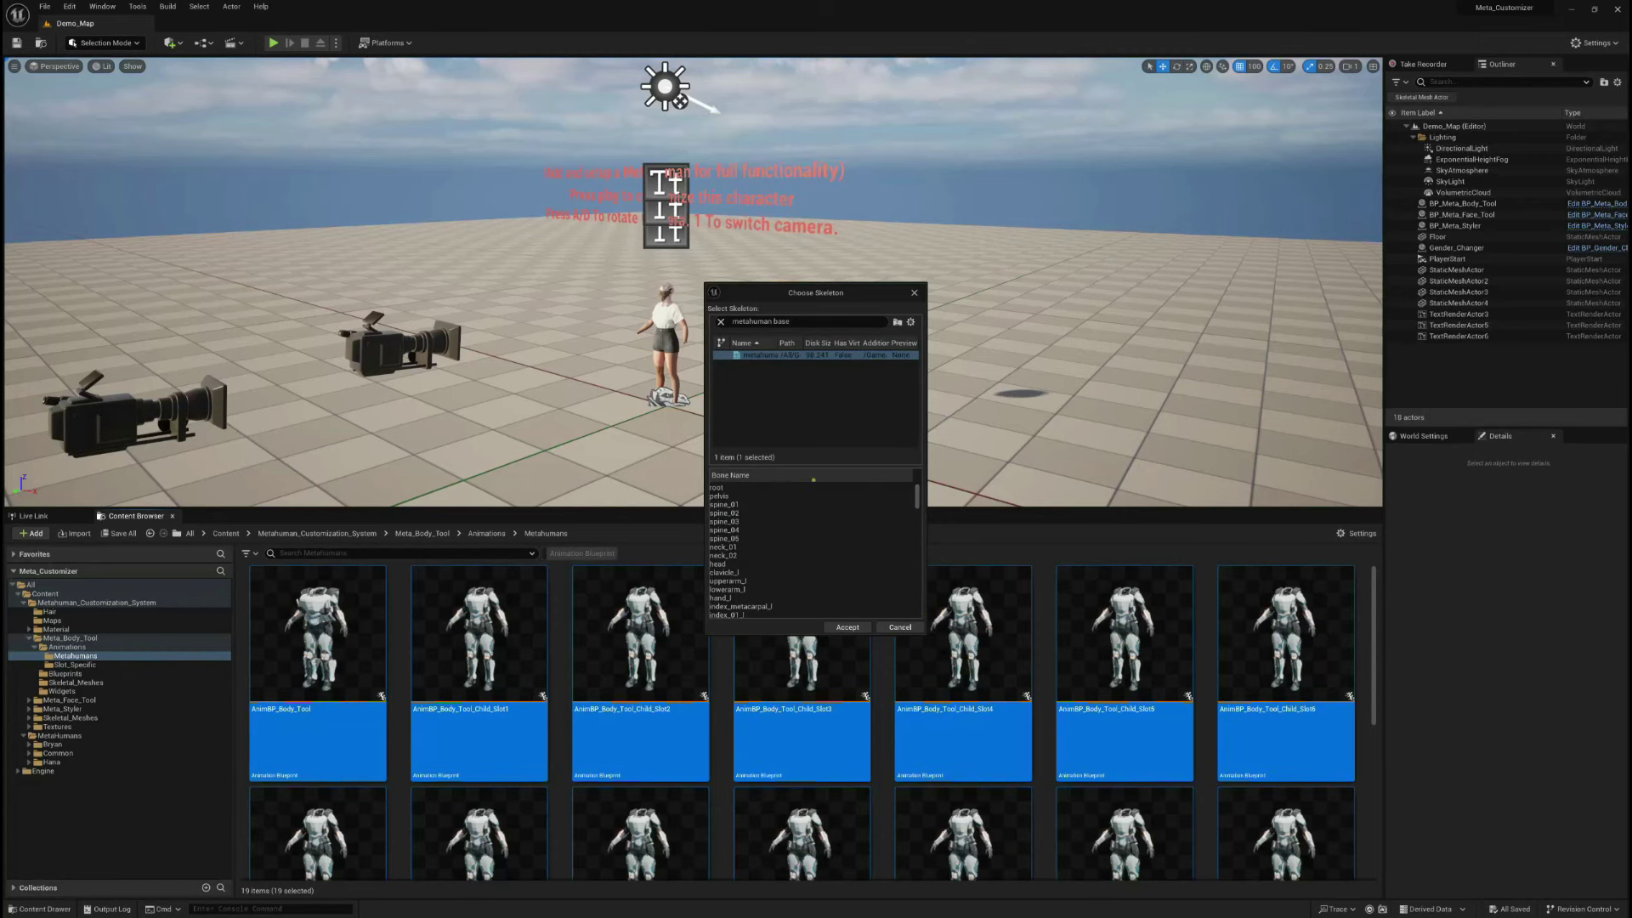
pyautogui.click(839, 628)
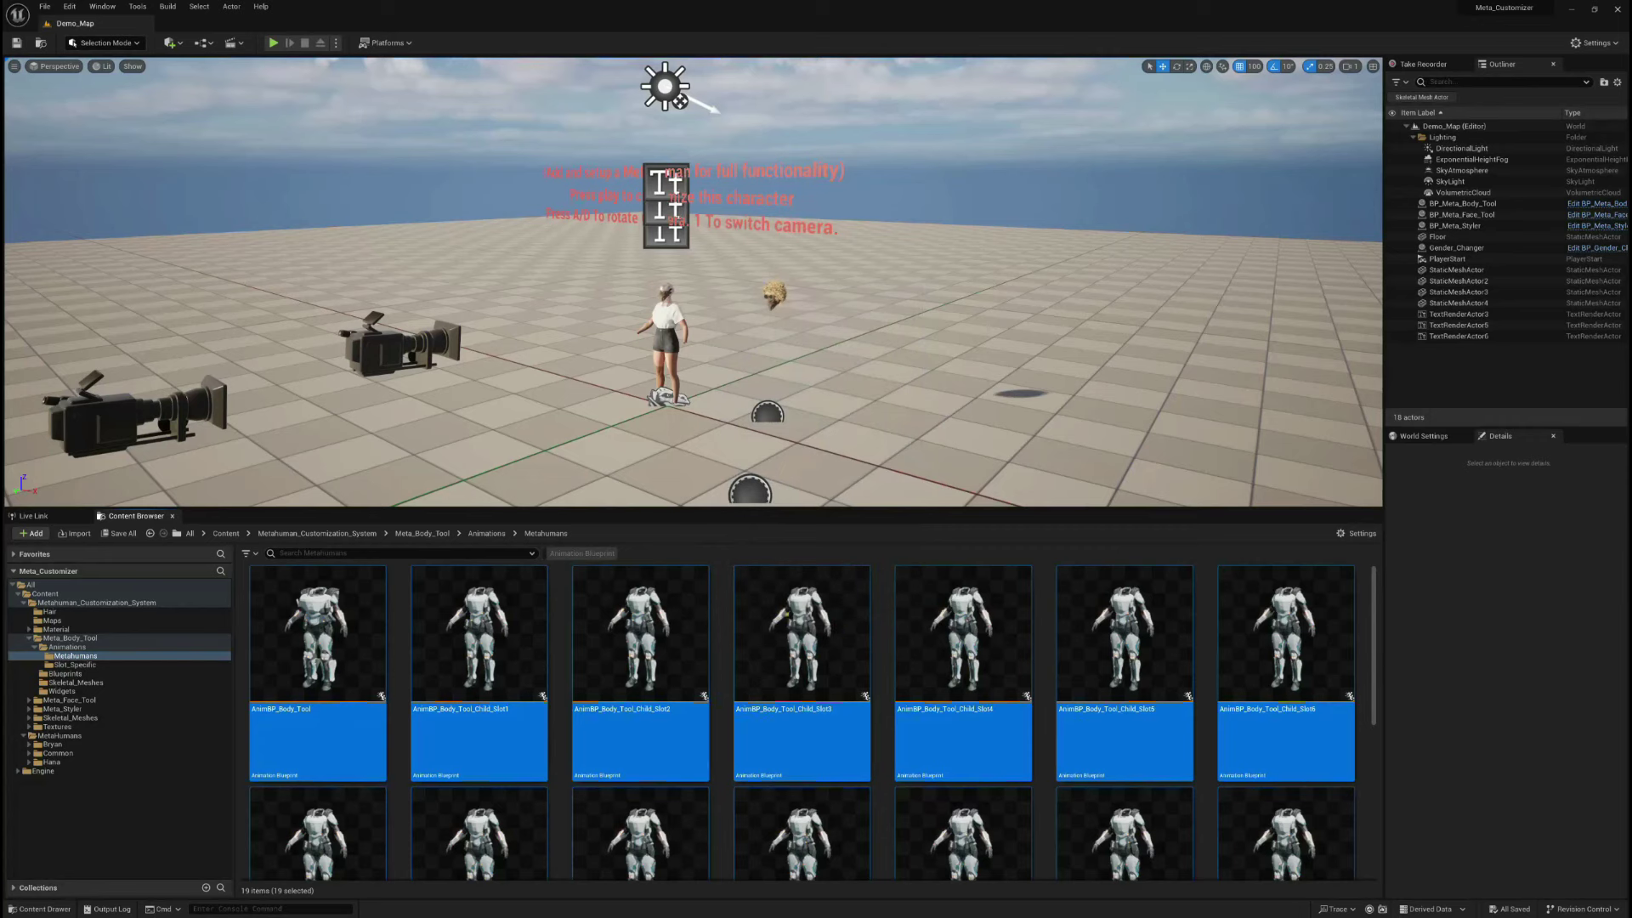
# Save all modified blueprints with File > Save All, then select only AnimBP_Body_Tool
pyautogui.scroll(-2, 848, 736)
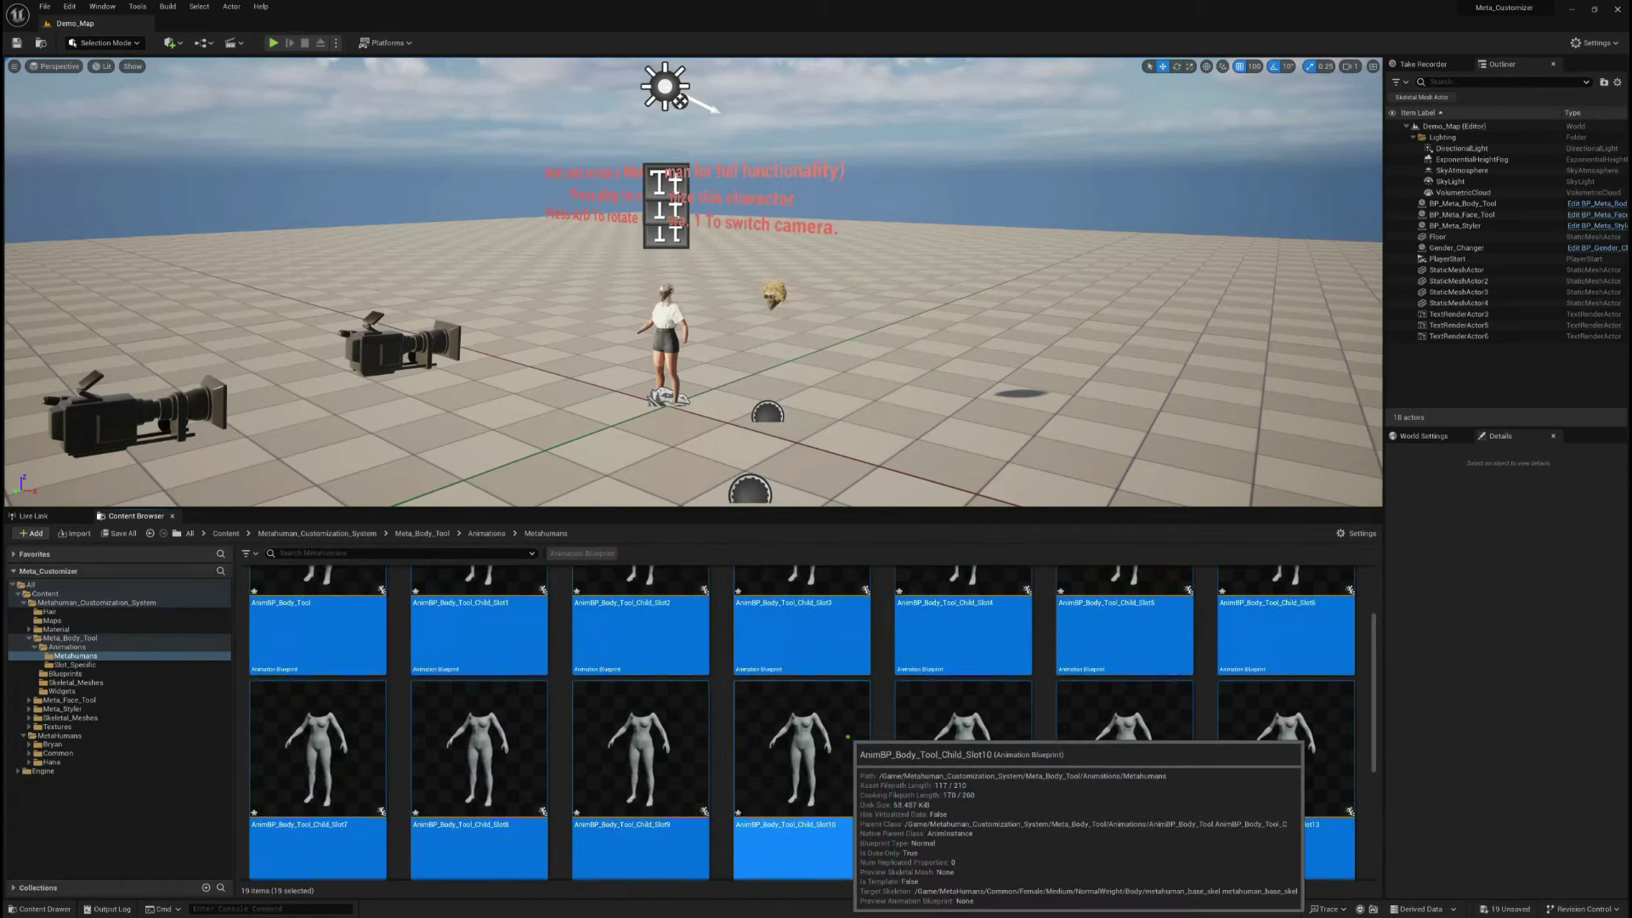
pyautogui.scroll(-2, 847, 736)
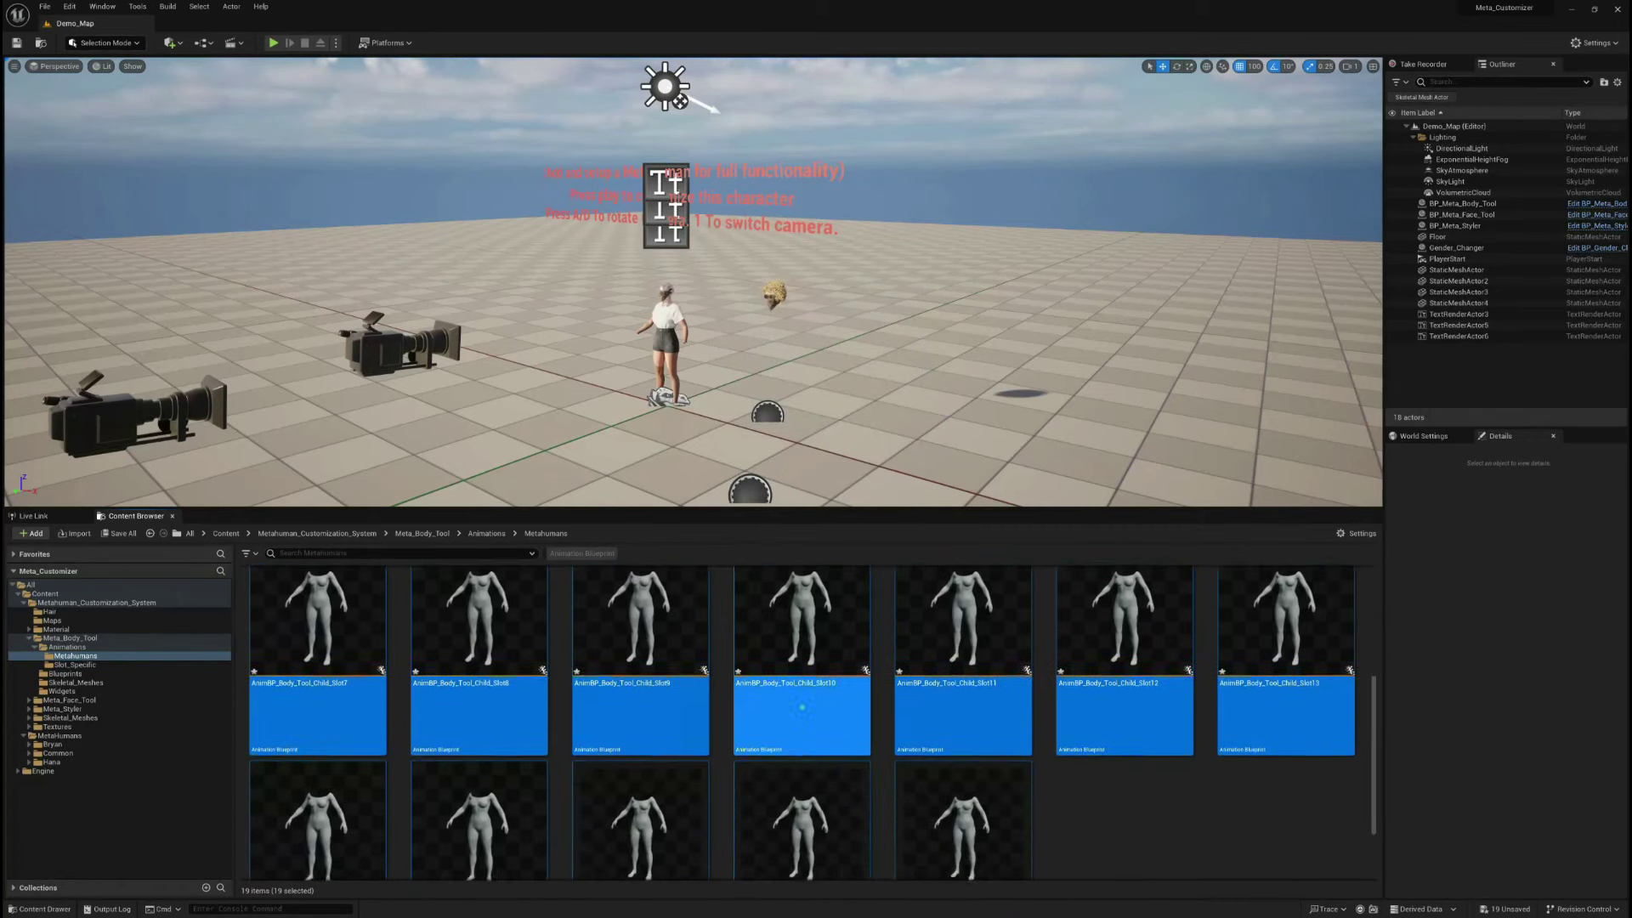
pyautogui.scroll(3, 833, 714)
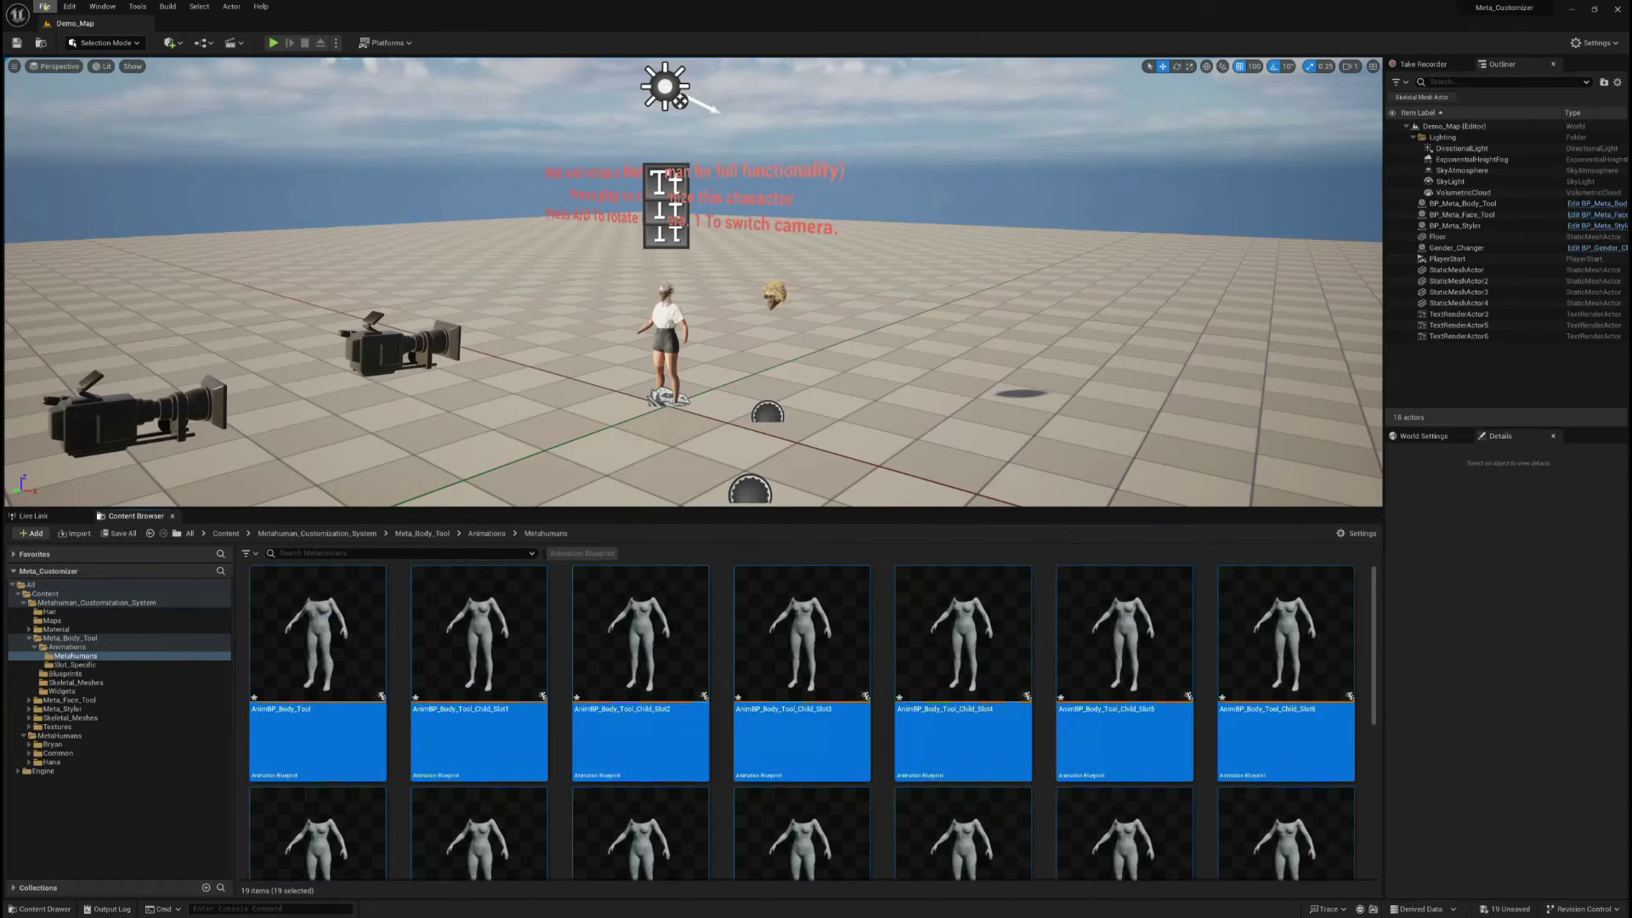
pyautogui.click(45, 7)
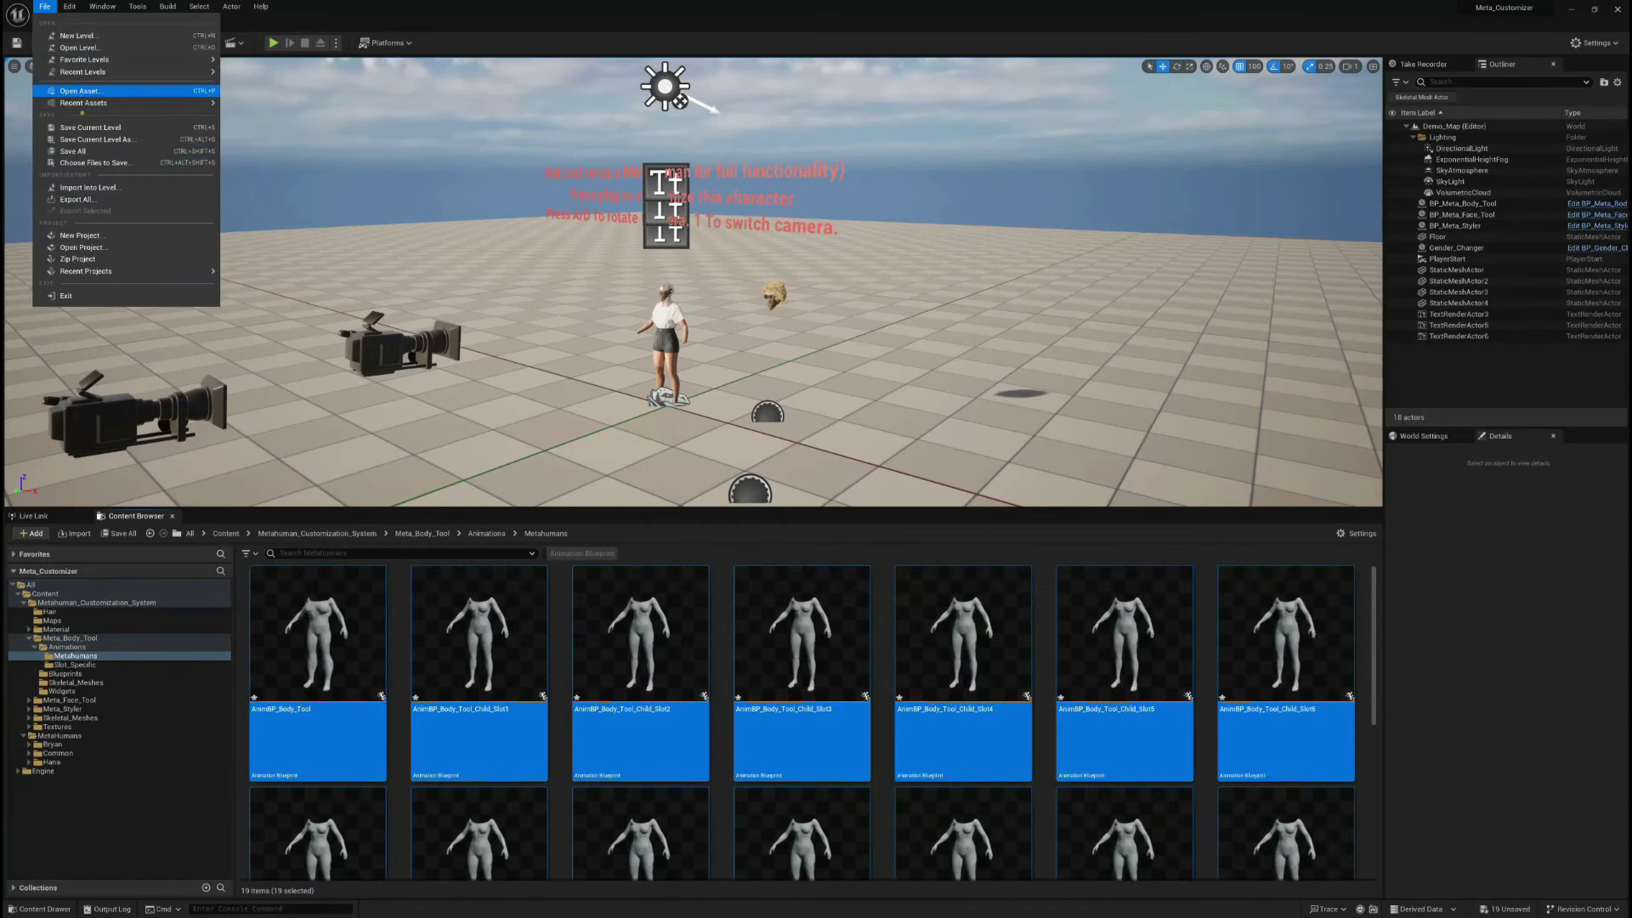
pyautogui.click(80, 151)
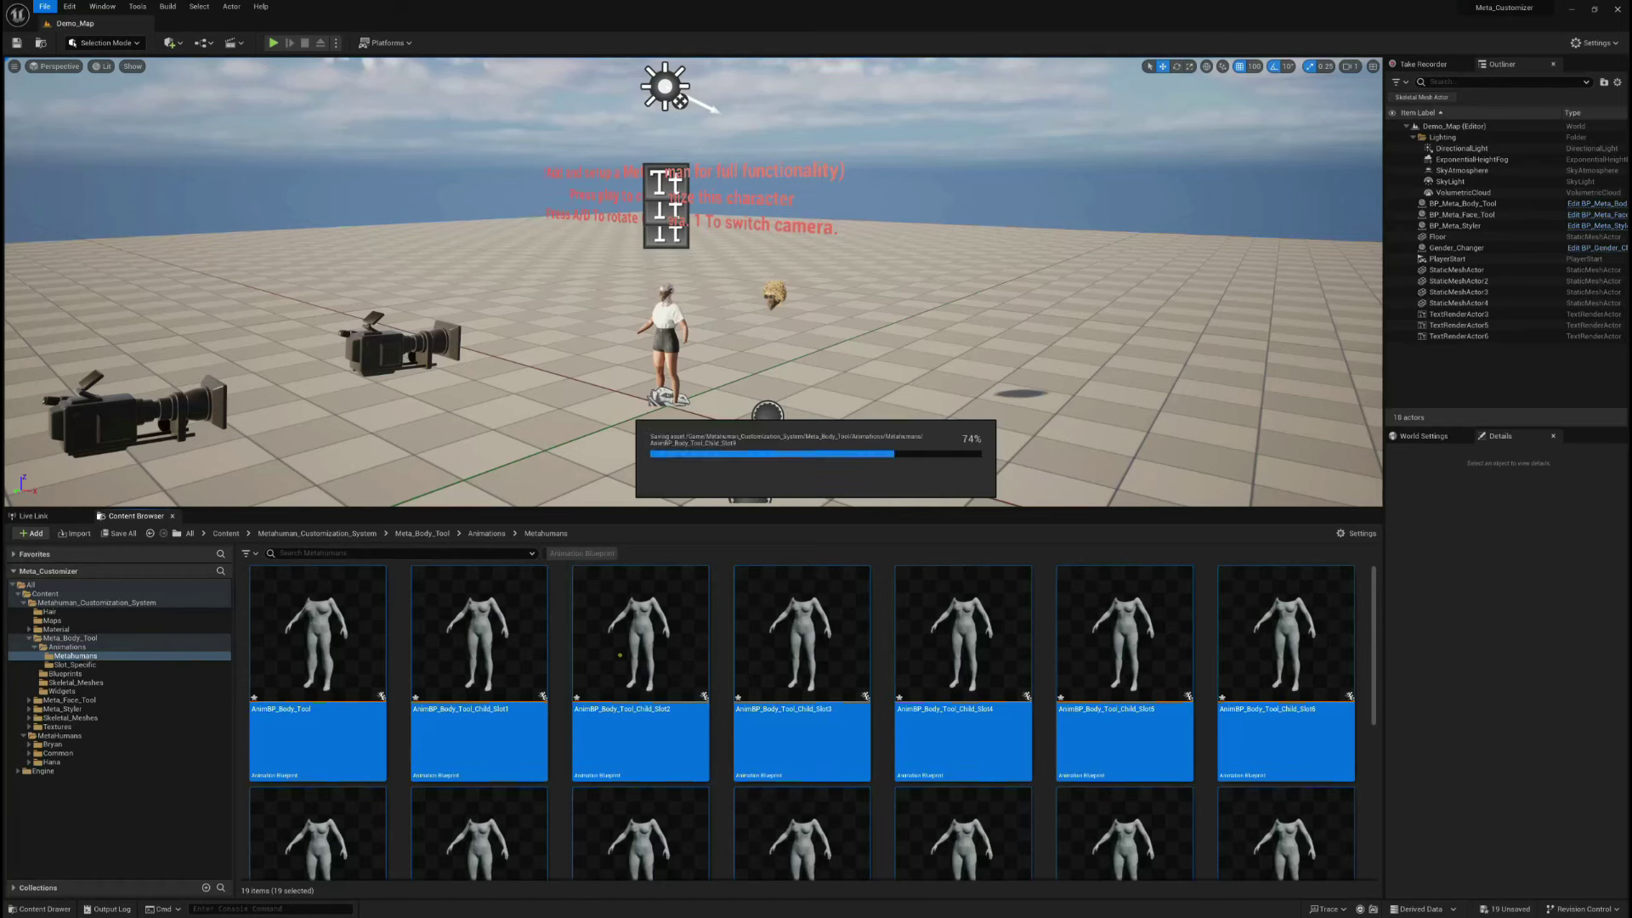
pyautogui.click(339, 652)
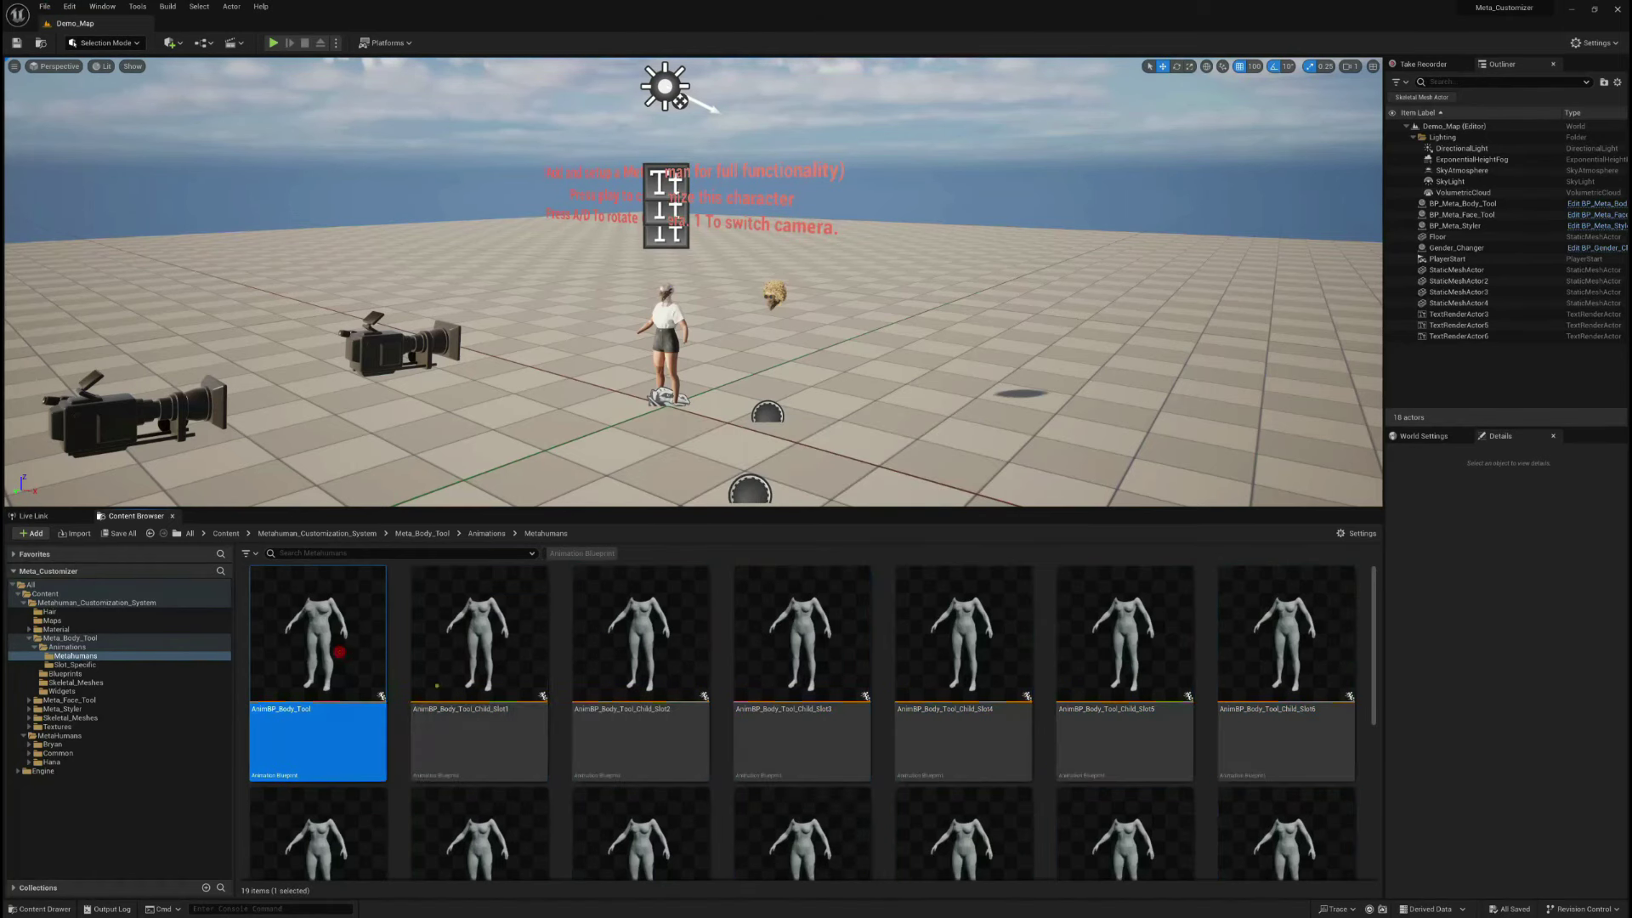
pyautogui.moveTo(293, 717)
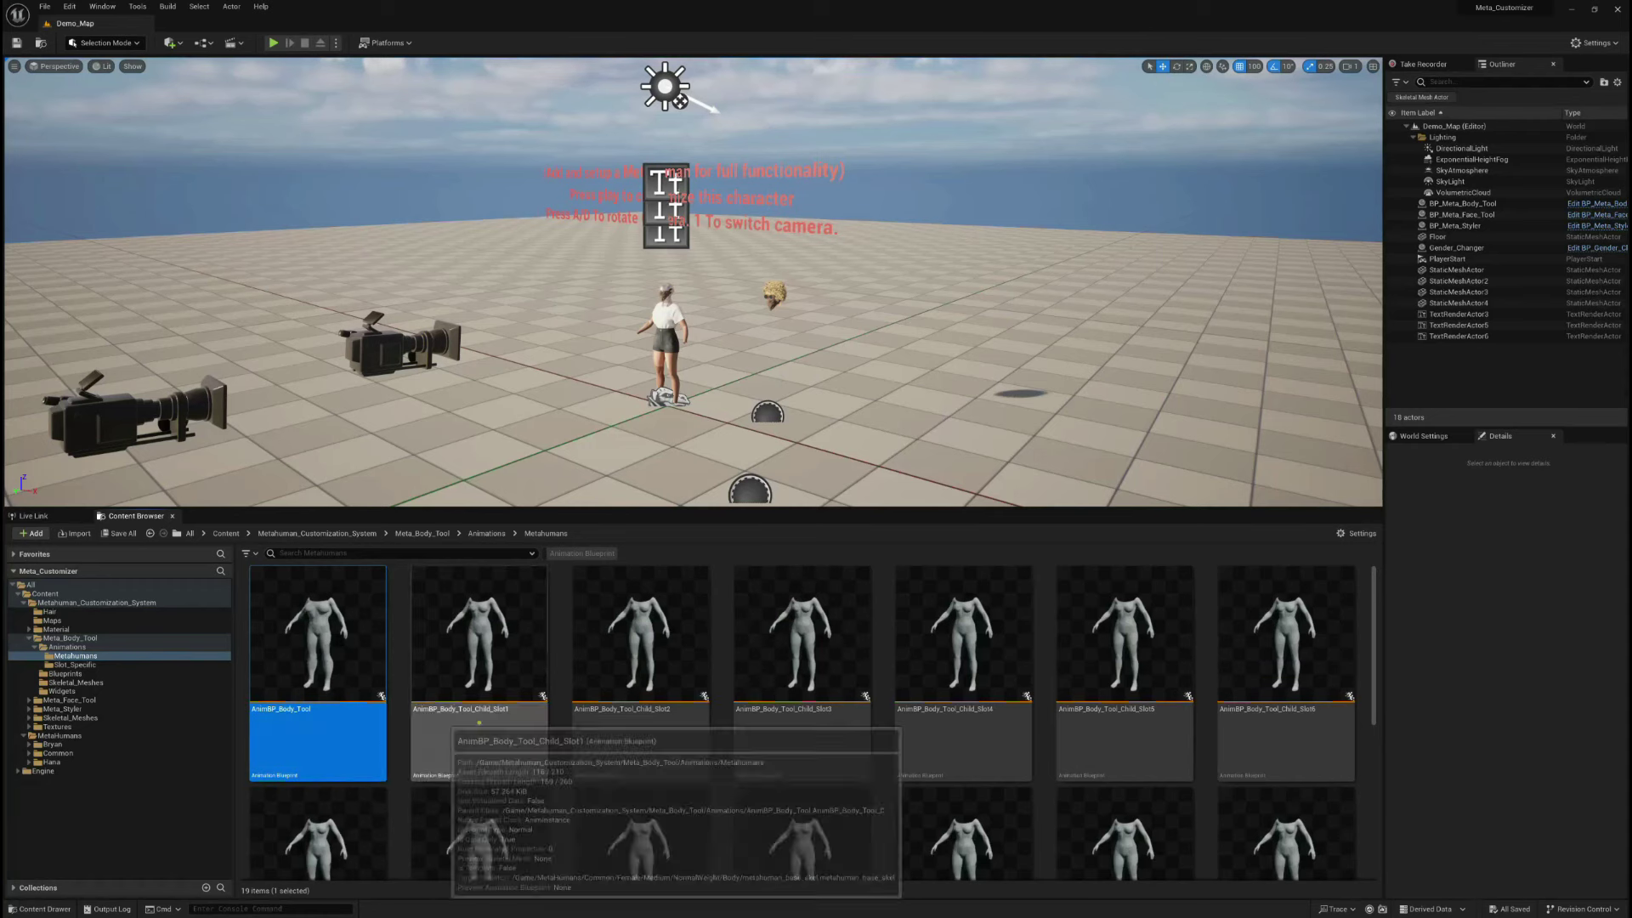
pyautogui.moveTo(472, 717)
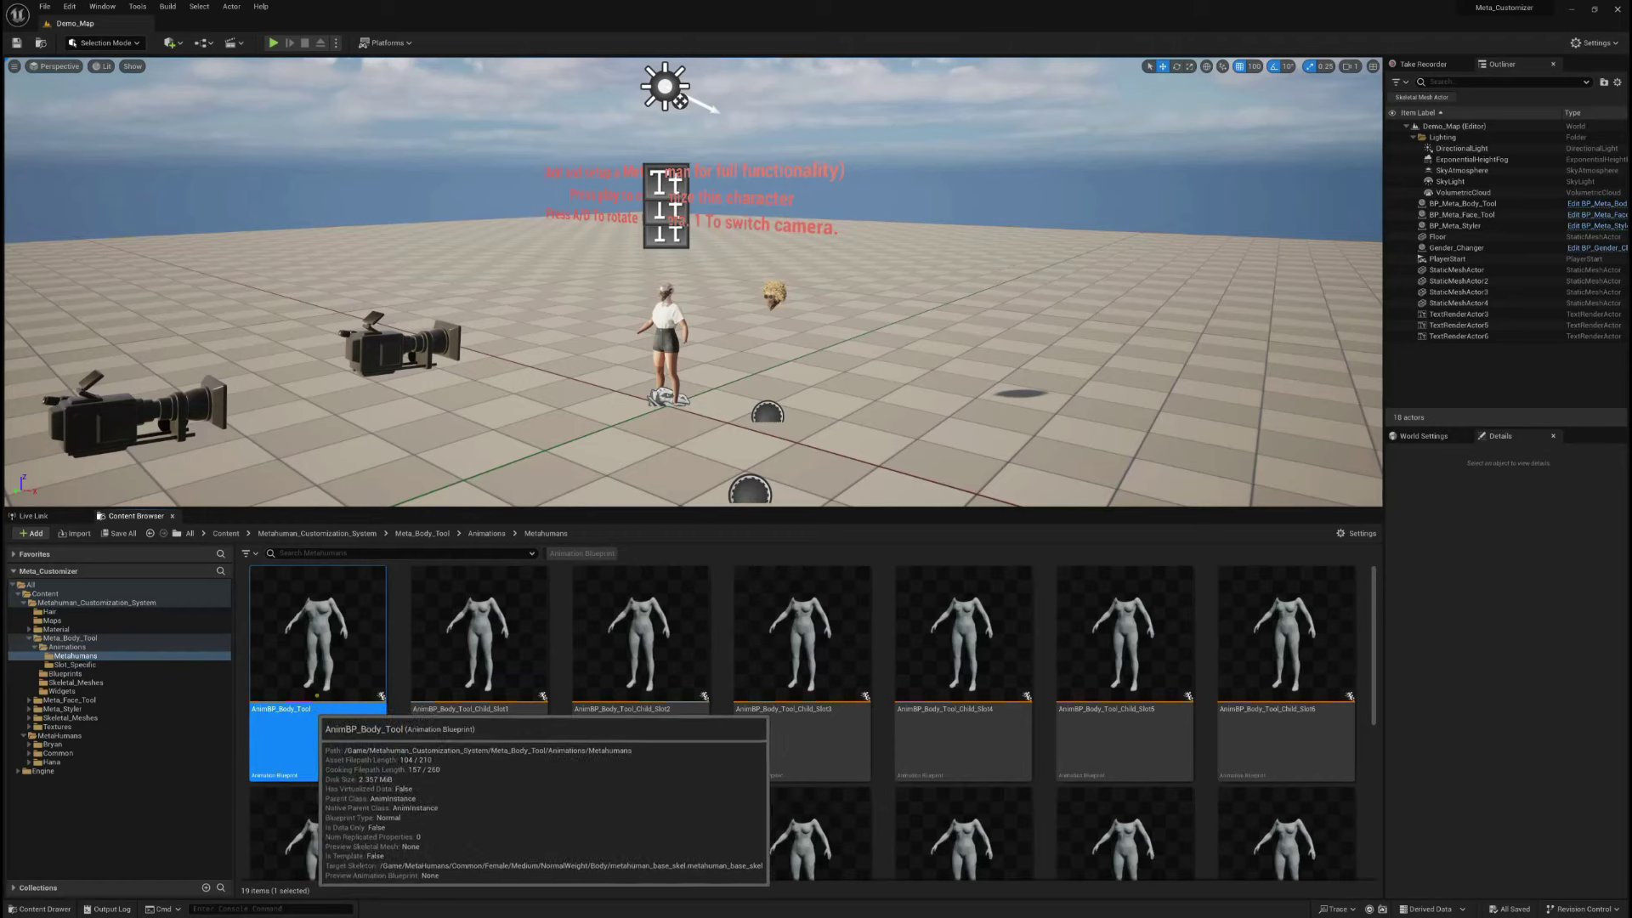
# Open AnimBP_Body_Tool in the Animation Blueprint editor to view its Event Graph
pyautogui.doubleClick(332, 625)
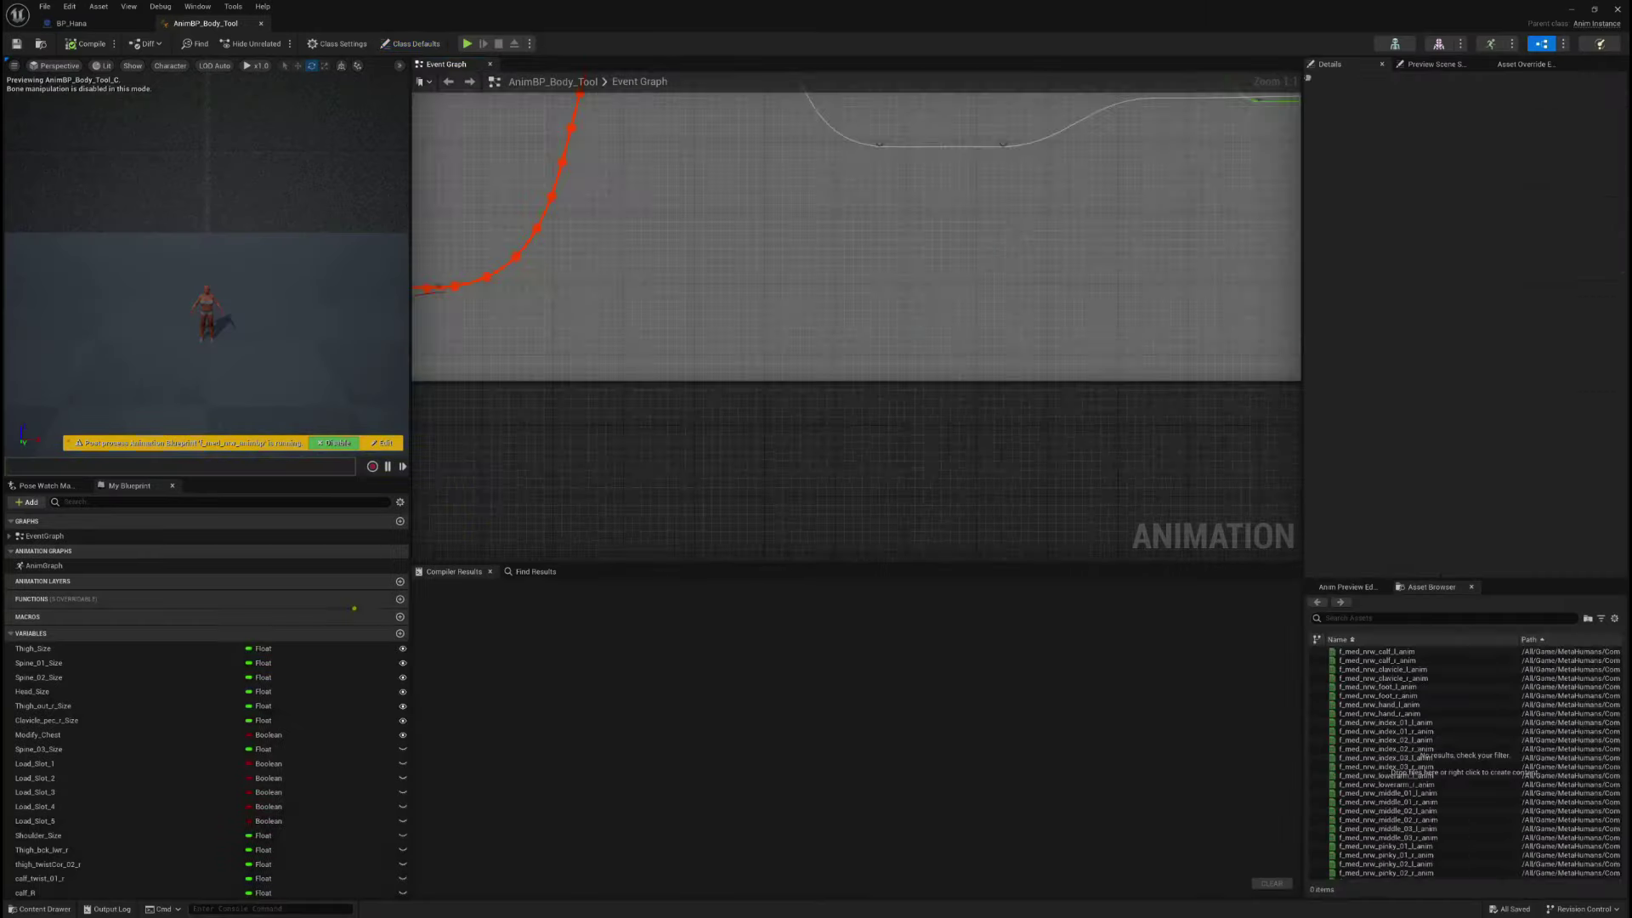